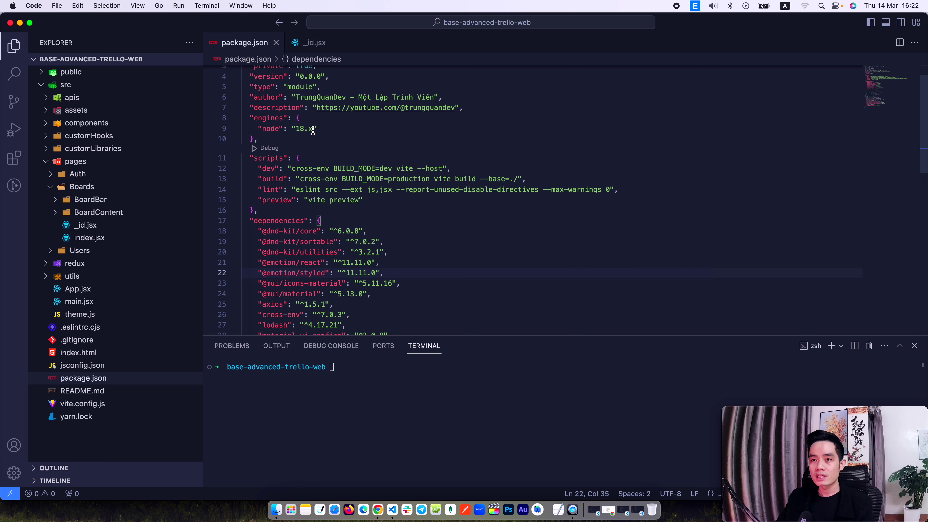
left_click_drag(336, 231, 362, 231)
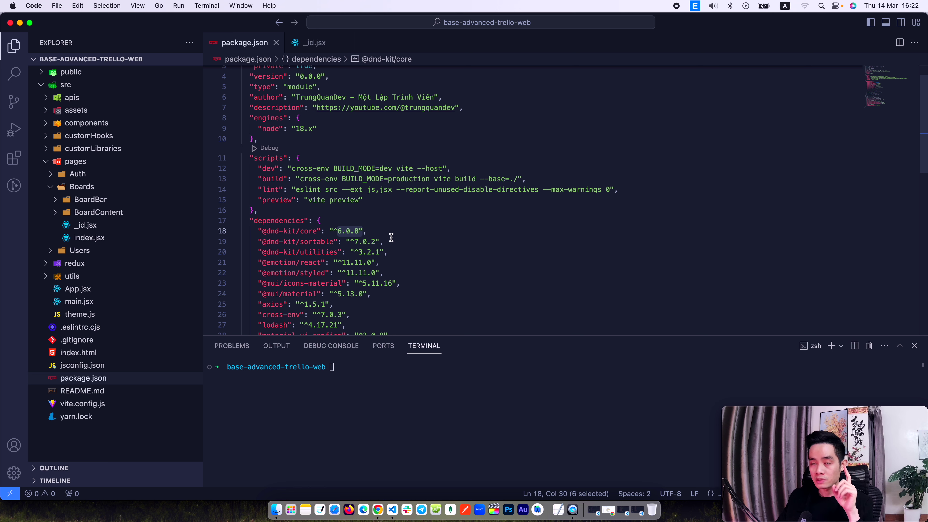
left_click(376, 230)
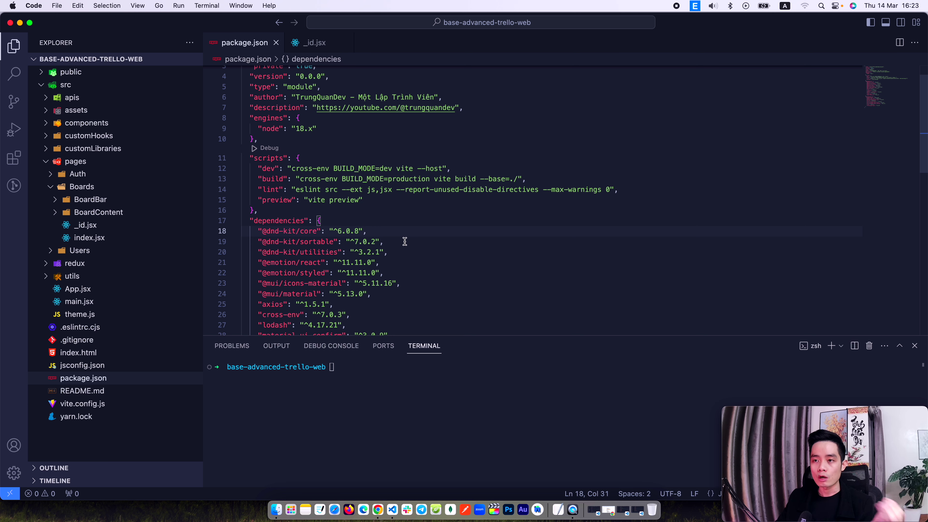
left_click(403, 250)
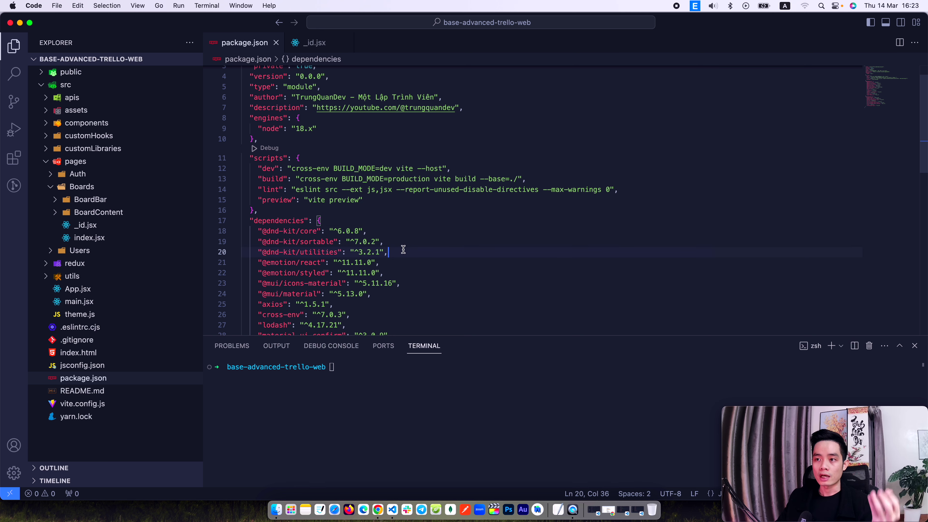
scroll(403, 250, "down", 3)
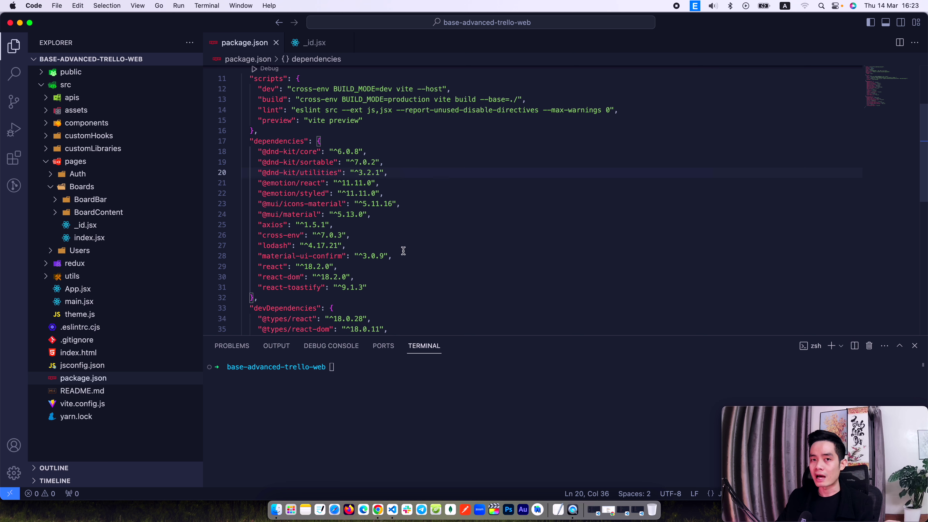
left_click(404, 250)
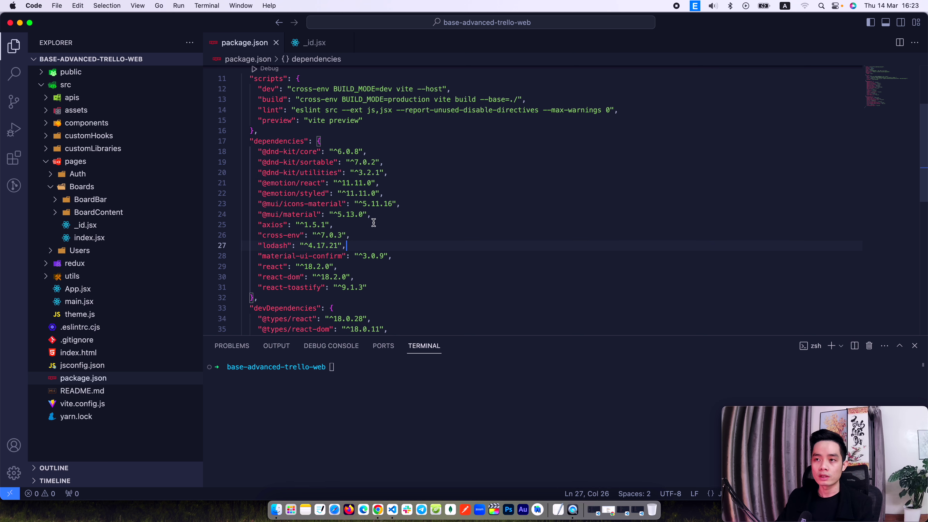
scroll(381, 220, "up", 3)
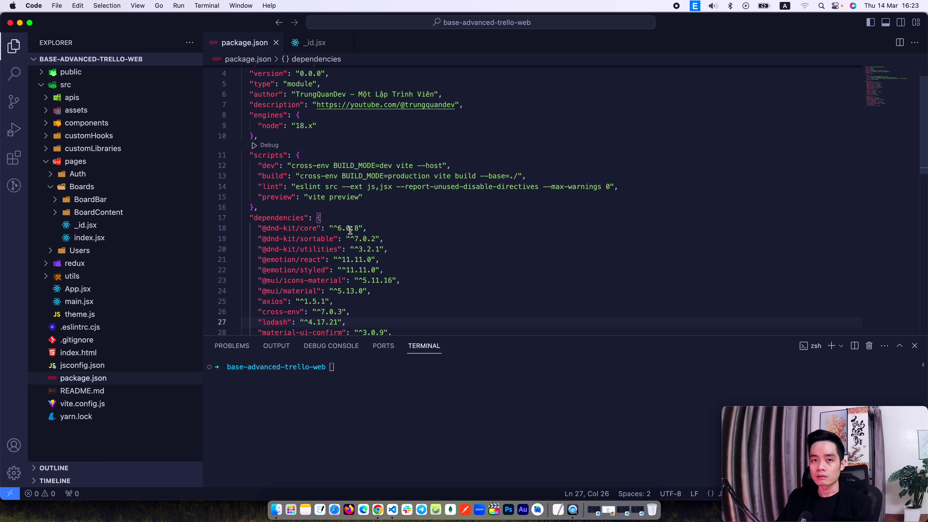
left_click_drag(367, 228, 326, 228)
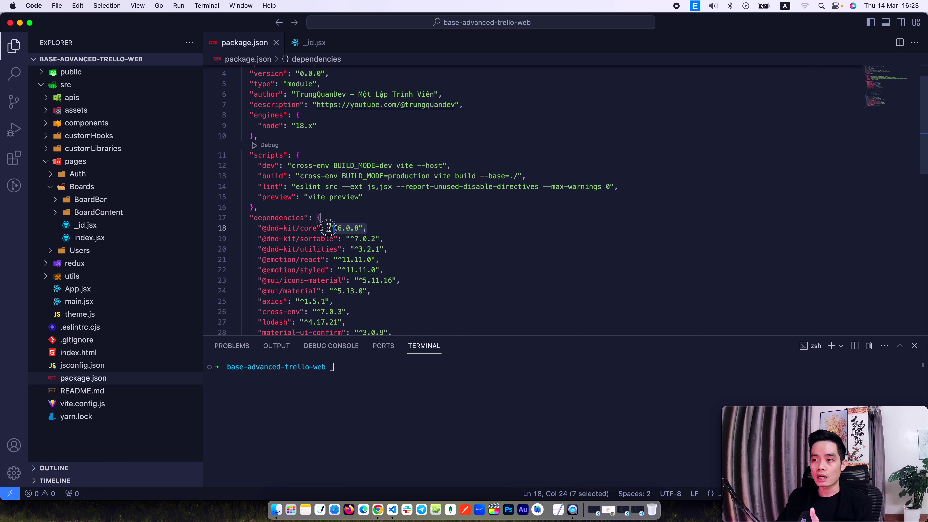
scroll(402, 242, "up", 1)
Switch the base-advanced-trello-web terminal to Node 18.16.0 with nvm use 18.16.0
left_click(399, 383)
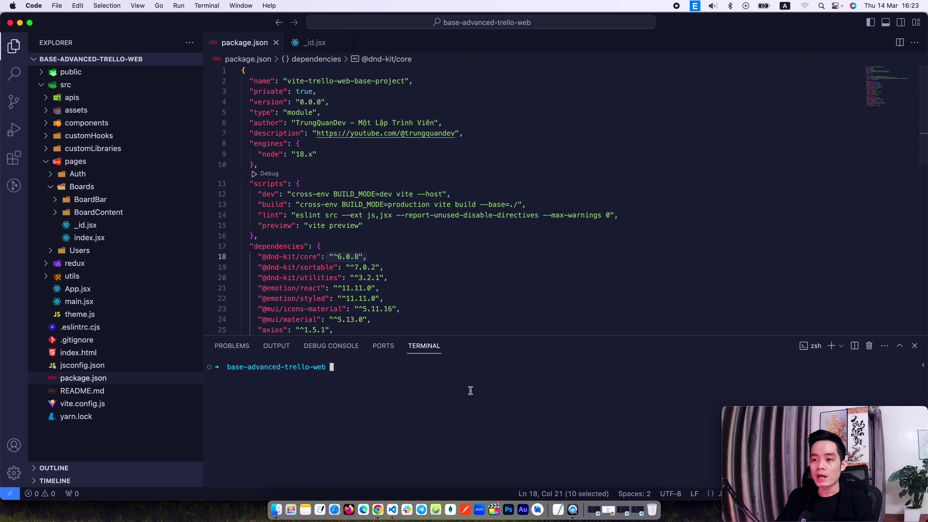
type("nvm use 18.16.0")
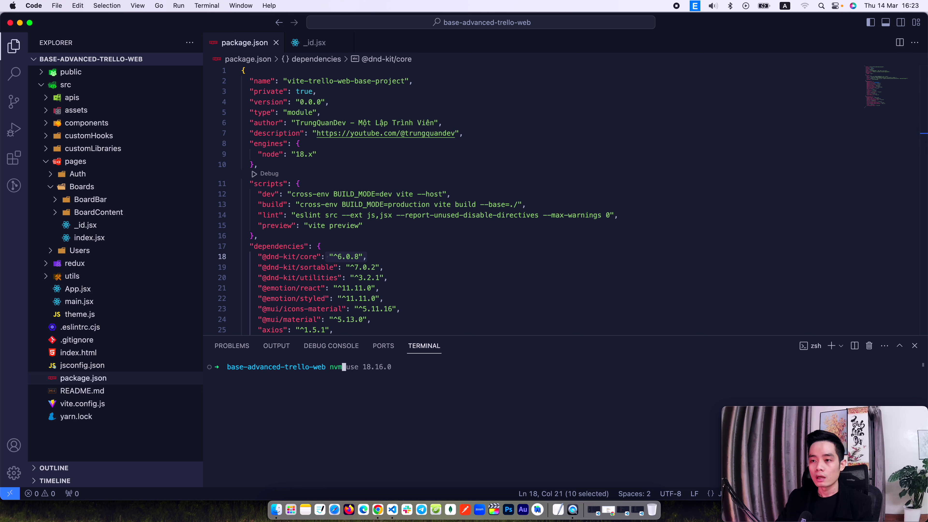
key("Return")
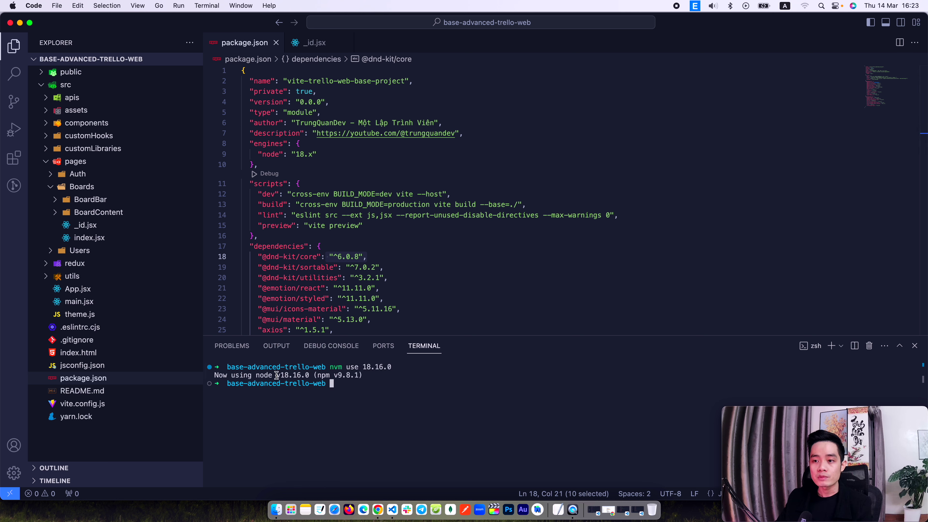
left_click_drag(276, 375, 310, 375)
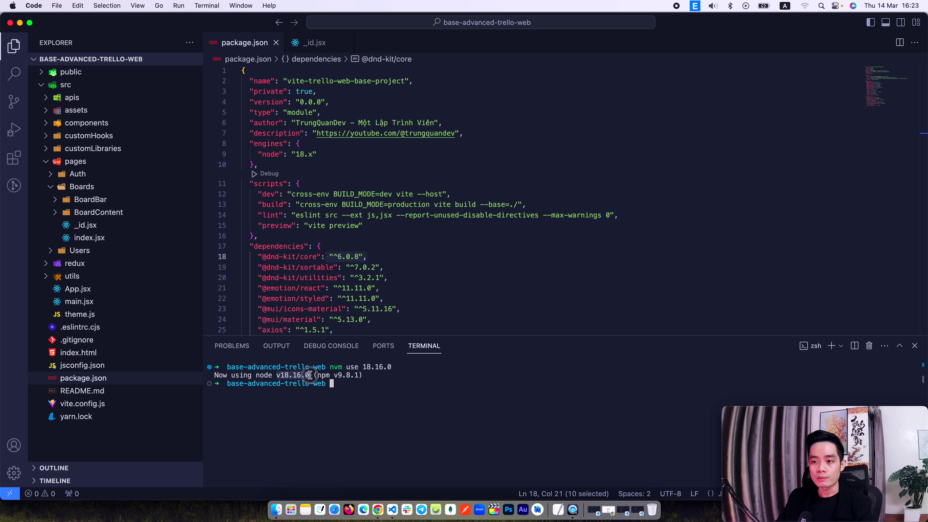
Go to the base-advanced-trello-api project and run nvm use 18.16.0 in its terminal
key("super+grave")
left_click(455, 381)
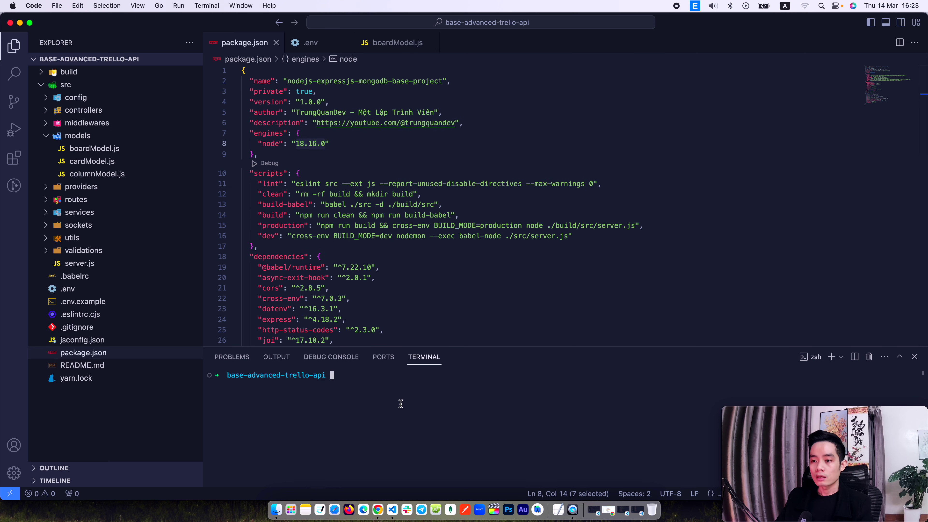
type("nvm use 18.16.0")
key("Return")
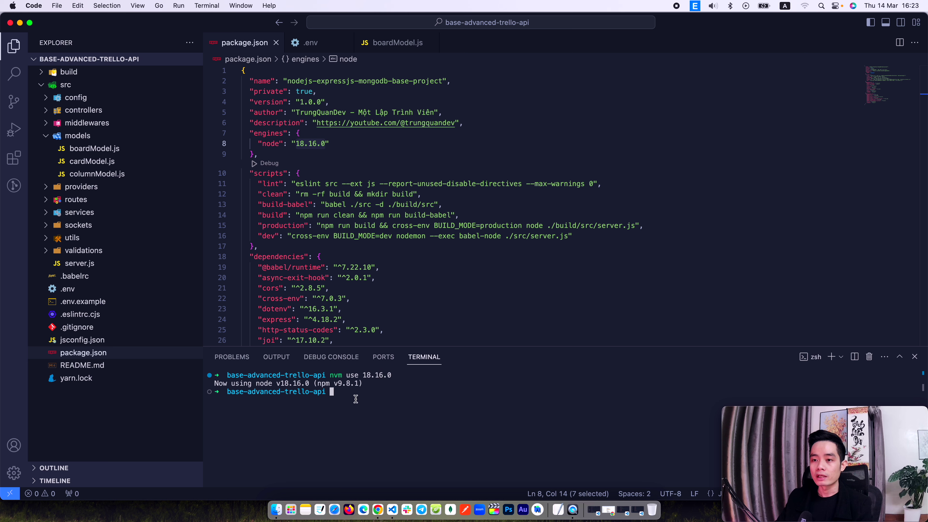
Switch to Chrome to view the environment setup video on the YouTube channel page, and return to the API project
key("super+Tab")
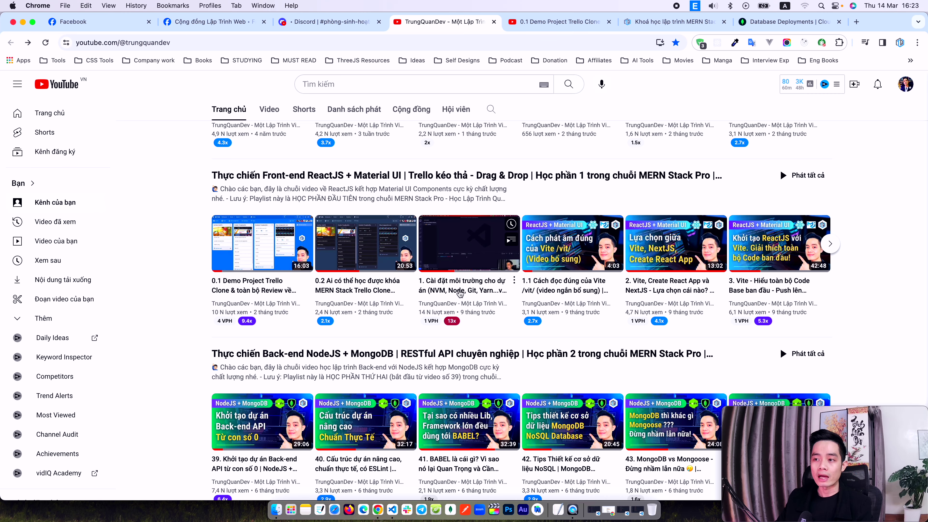
key("super+Tab")
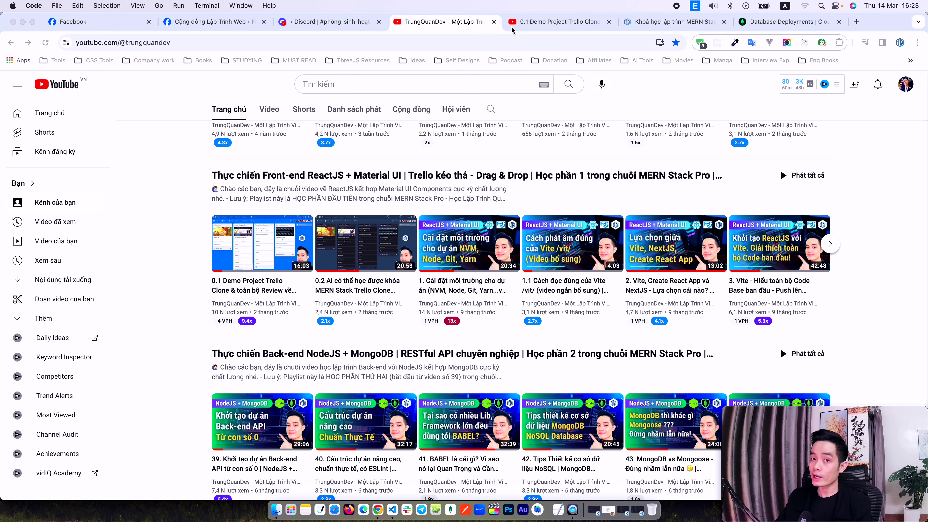
left_click(533, 27)
key("super+Tab")
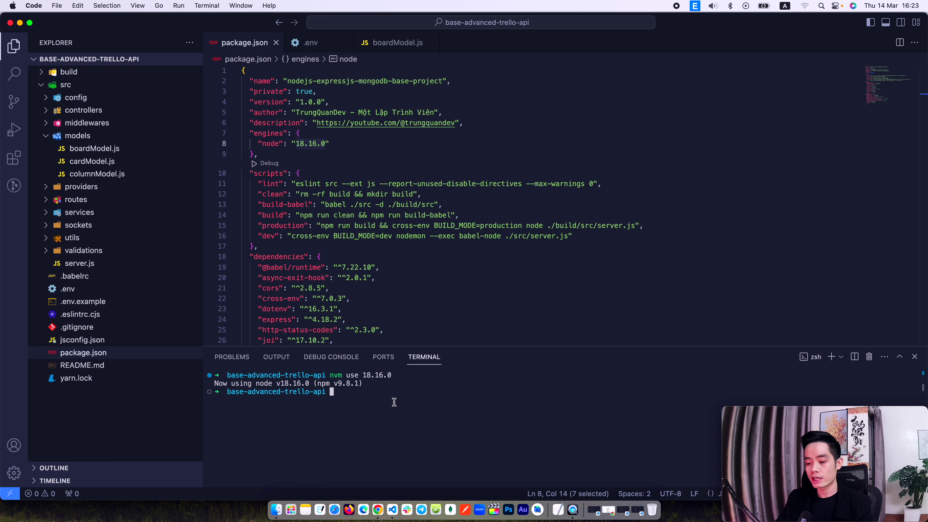
Install the API project's dependencies with yarn install and enlarge the terminal area to follow its output
type("yarn in")
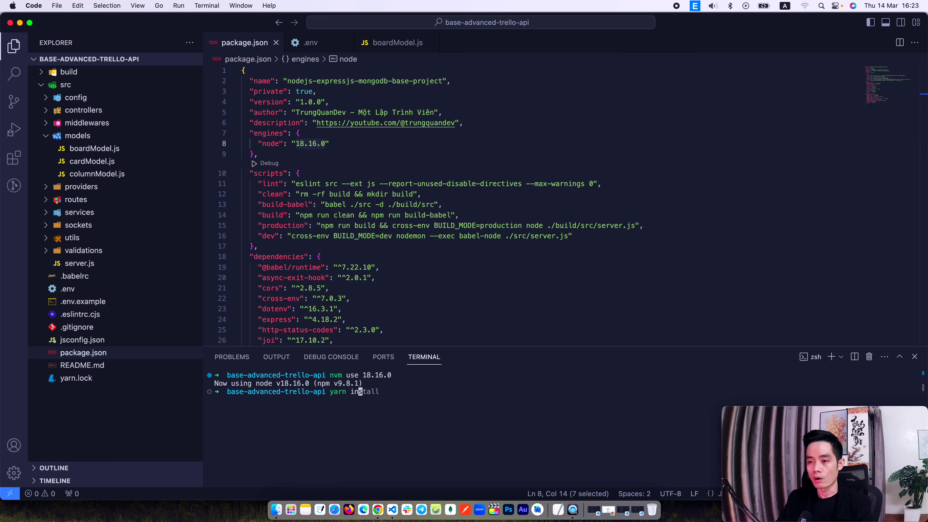
key("Right")
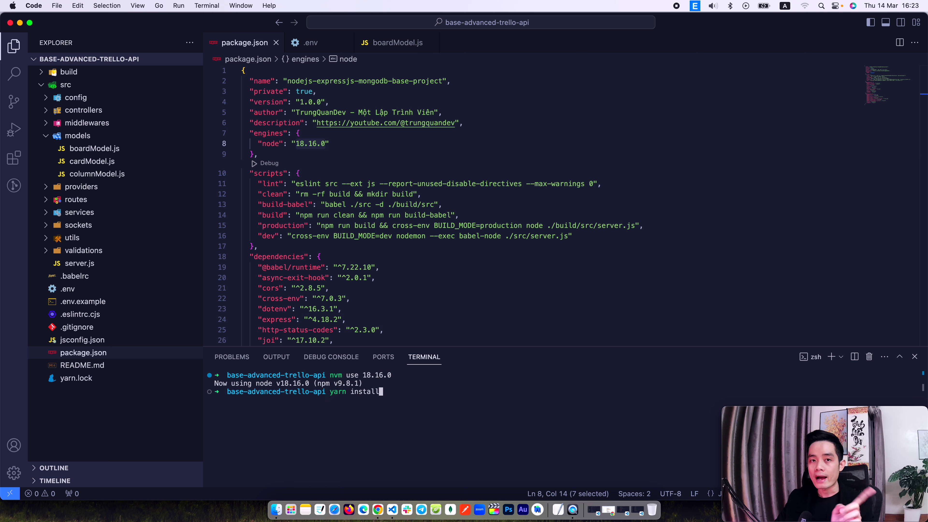
key("Return")
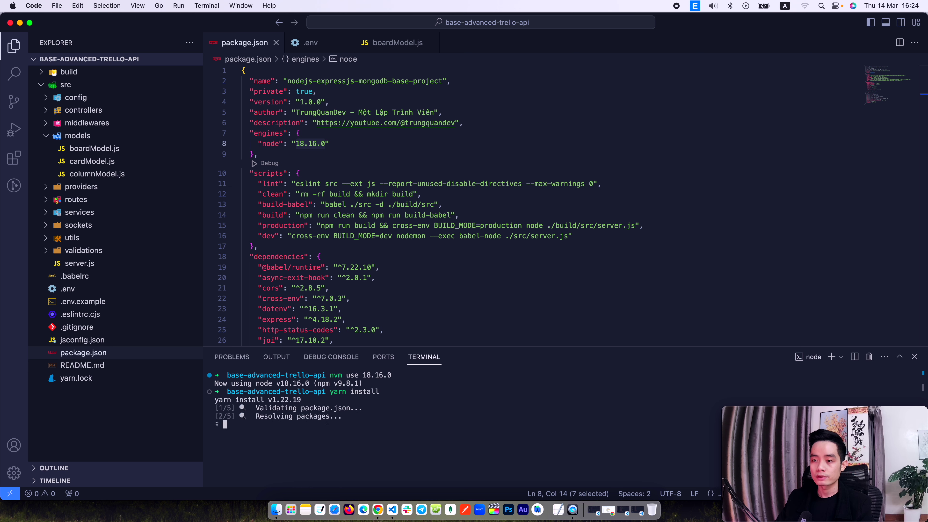
left_click_drag(462, 347, 462, 308)
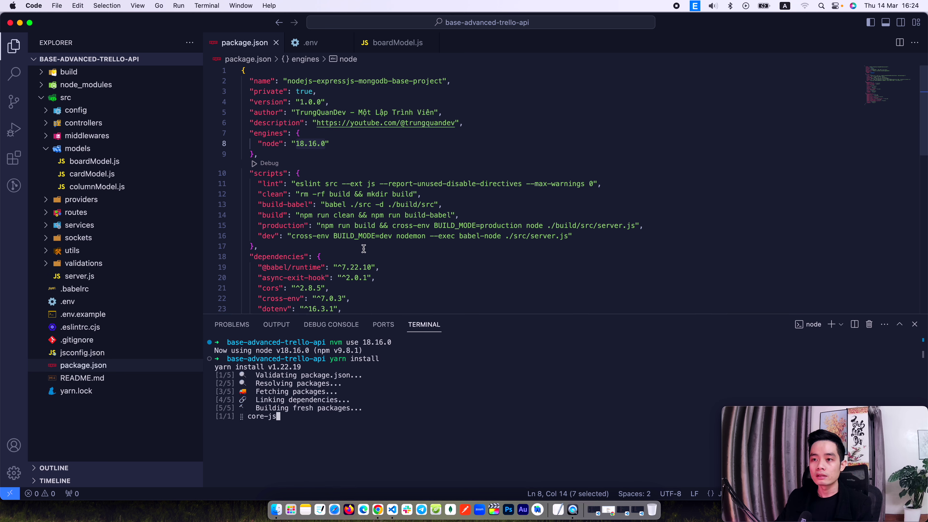
scroll(402, 182, "down", 3)
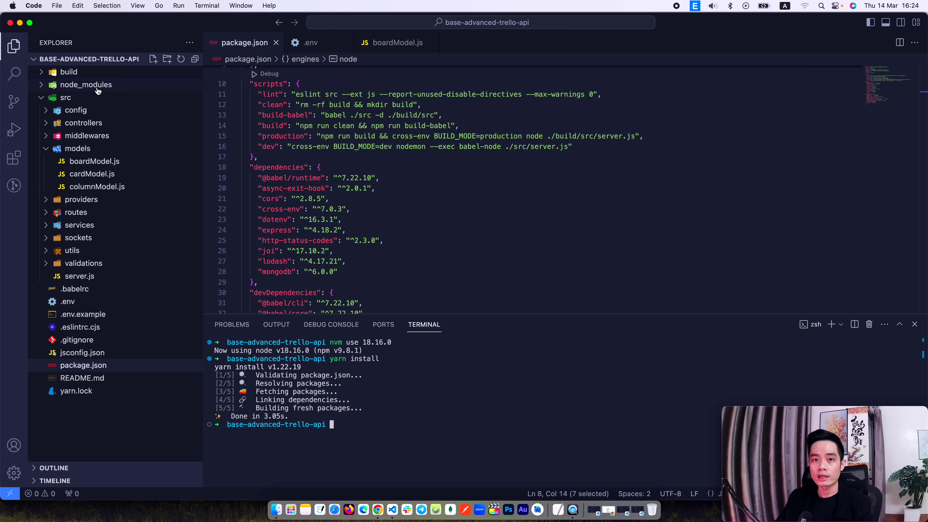
Go to the base-advanced-trello-web project and install its dependencies with yarn install
key("super+grave")
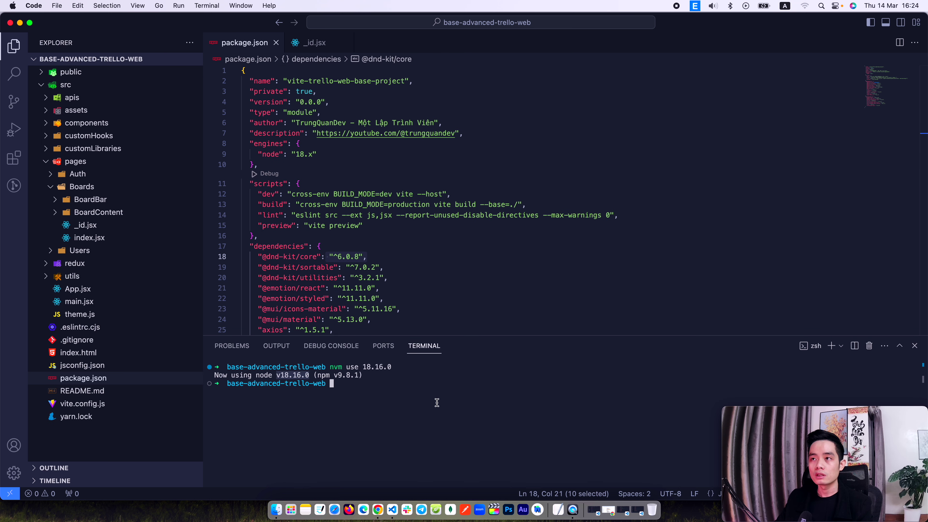
type("yarn install")
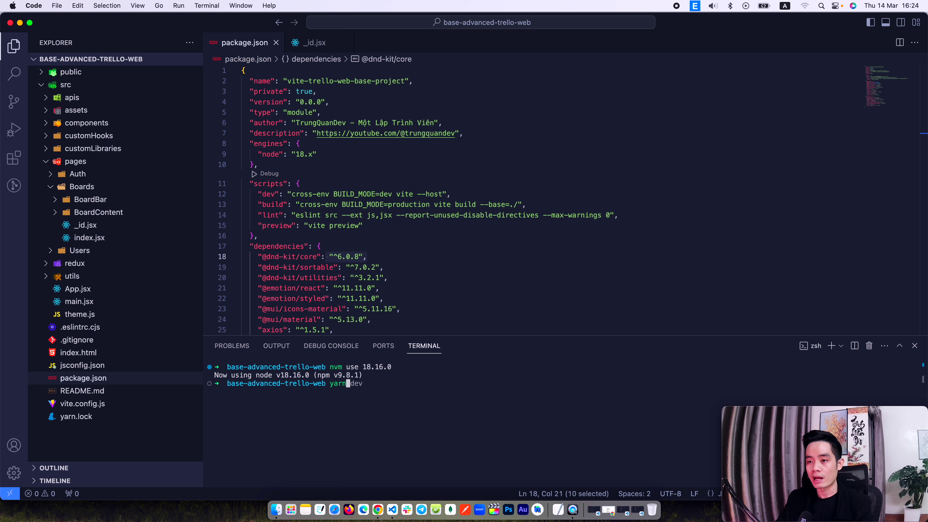
key("Return")
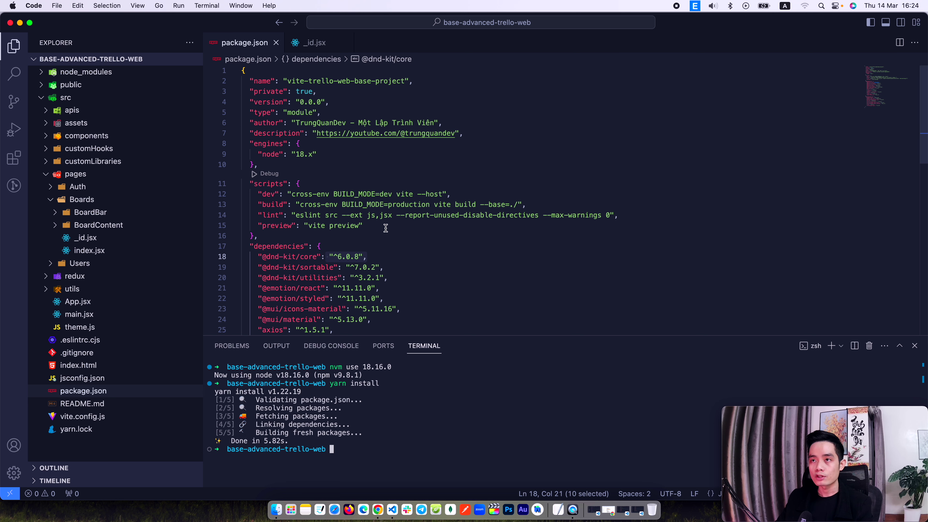
Test-run the API project with yarn dev, examine the MongoDB connection string error in its output, and stop the process
key("super+grave")
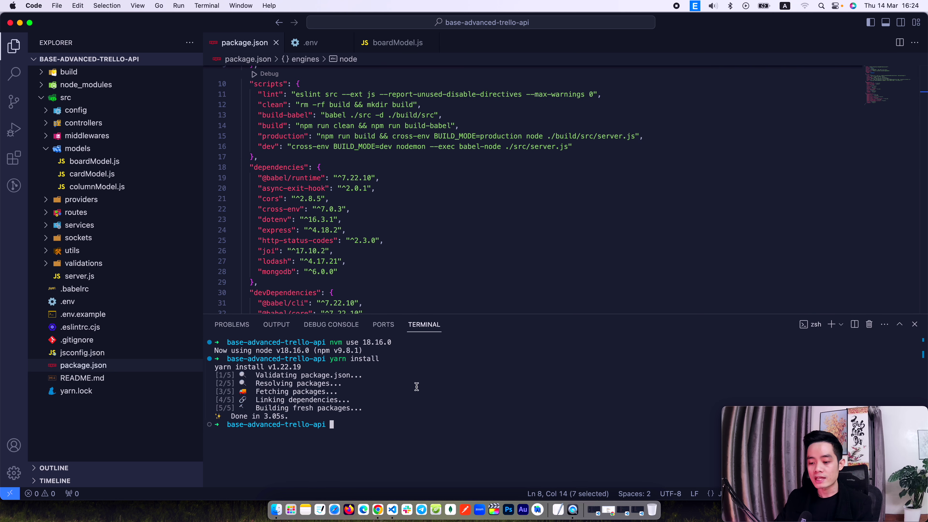
type("yarn dev")
key("Return")
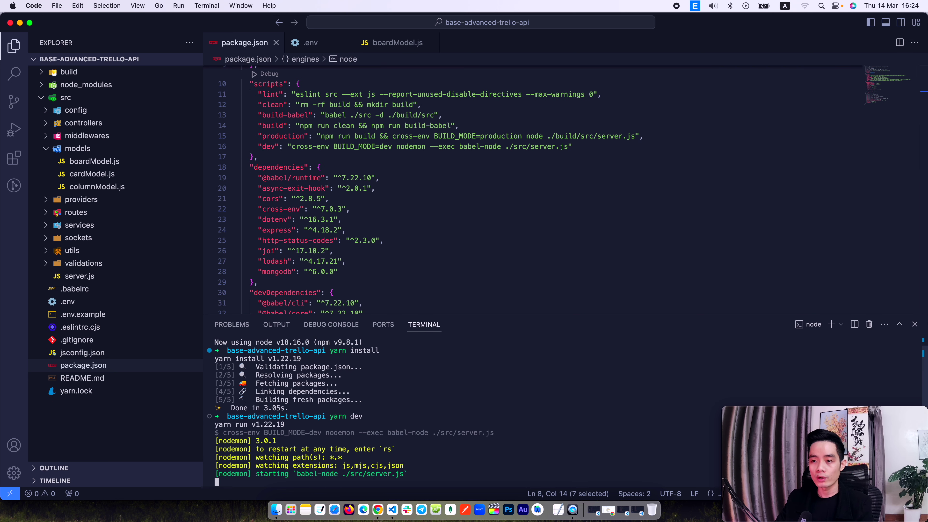
scroll(368, 402, "up", 15)
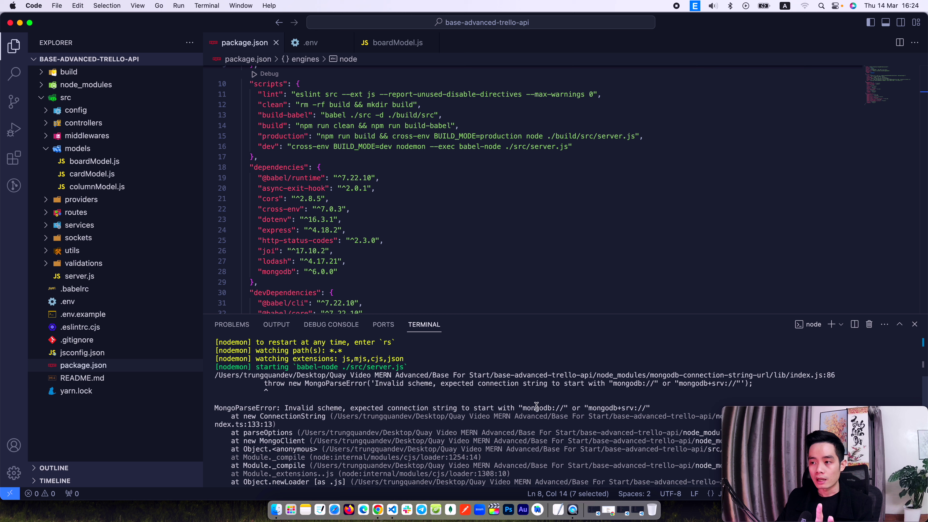
left_click_drag(525, 407, 633, 407)
key("ctrl+c")
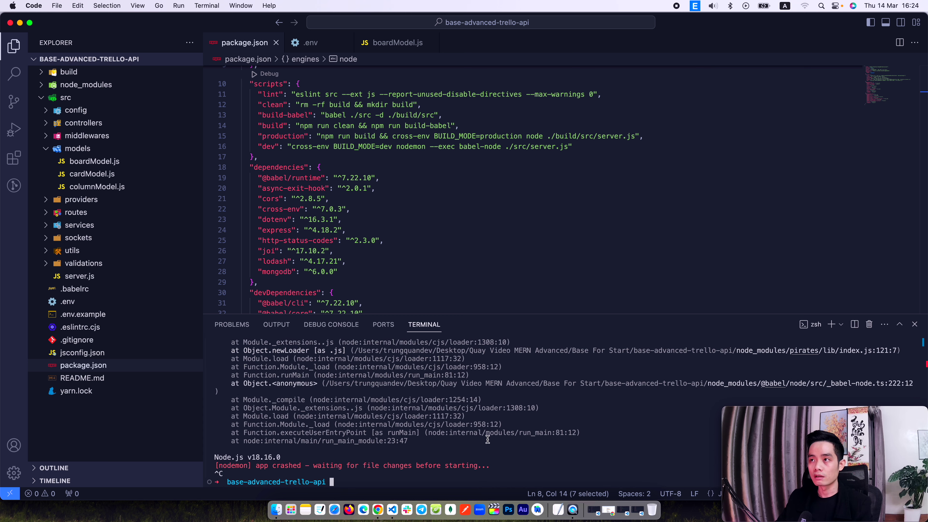
Switch to the MongoDB Atlas Database Deployments page in Chrome and start building a new database
key("super+Tab")
left_click(772, 22)
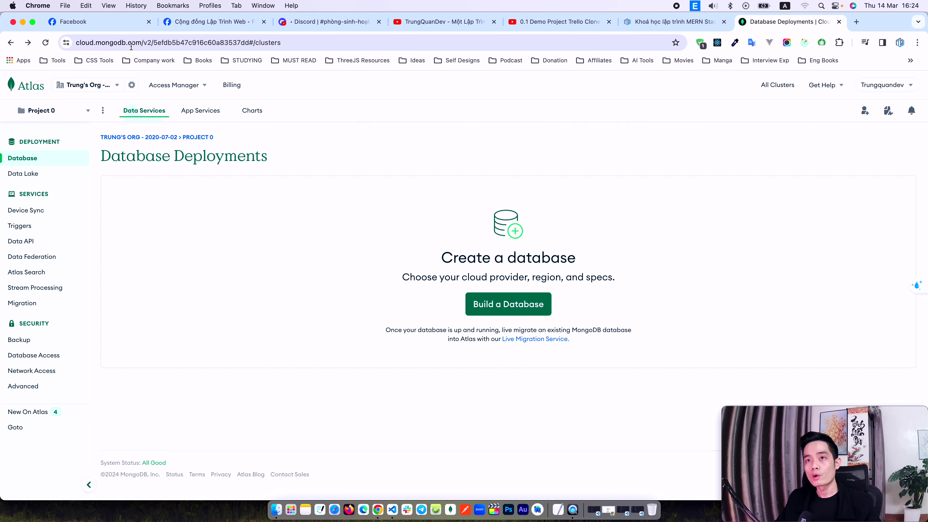
left_click_drag(143, 38, 73, 42)
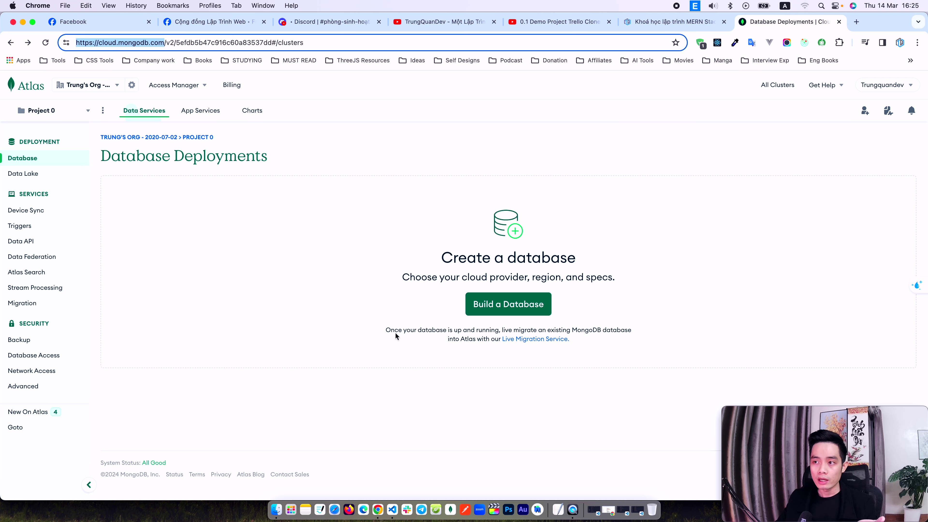
left_click(497, 303)
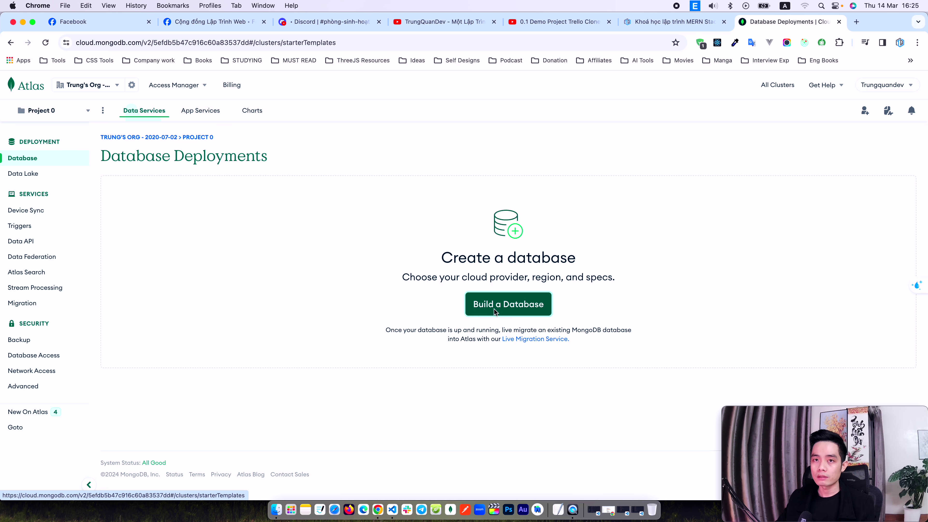
Choose the free M0 cluster with AWS as provider and review the region list, keeping Hong Kong (ap-east-1)
left_click(618, 180)
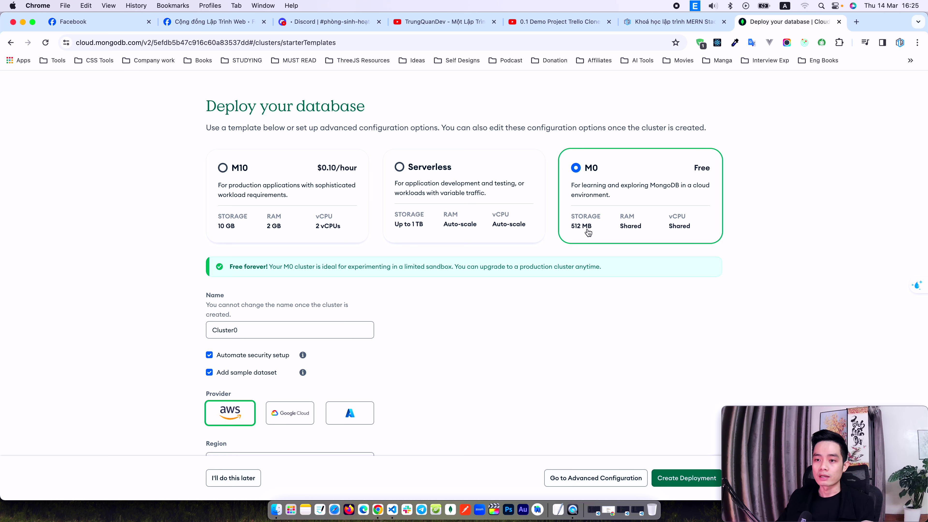
scroll(521, 289, "down", 5)
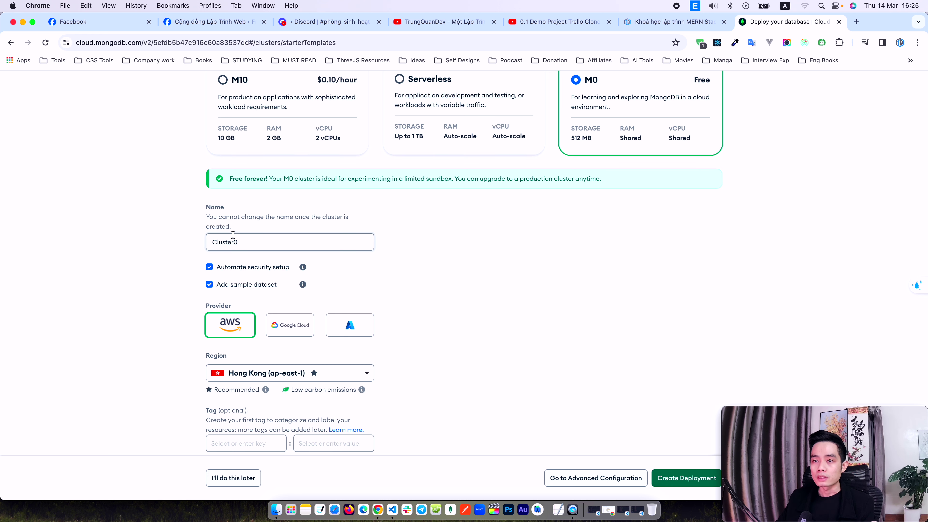
scroll(312, 246, "down", 2)
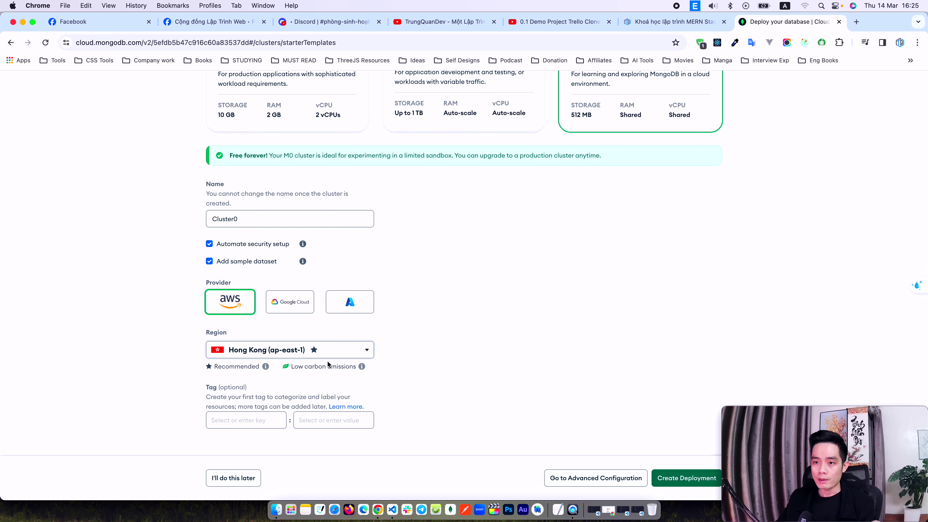
left_click(315, 351)
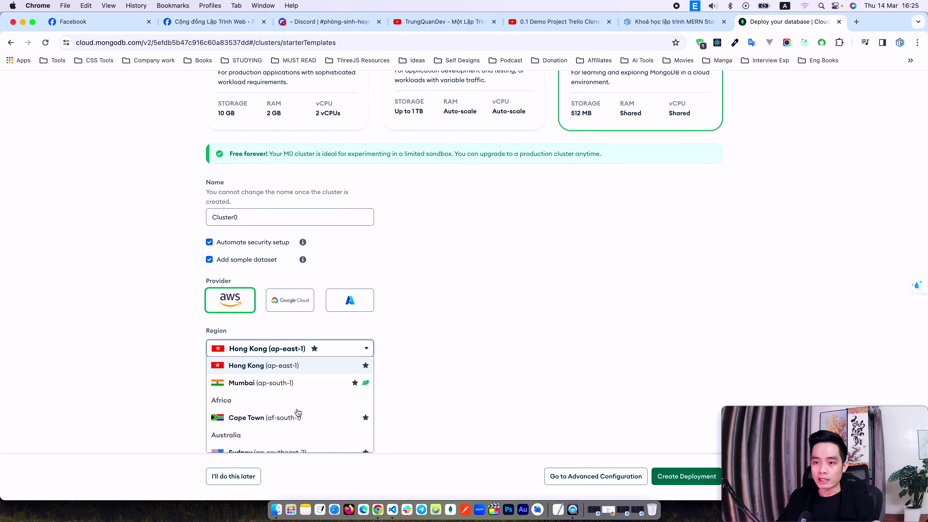
scroll(297, 410, "down", 3)
scroll(297, 411, "up", 5)
scroll(299, 403, "down", 2)
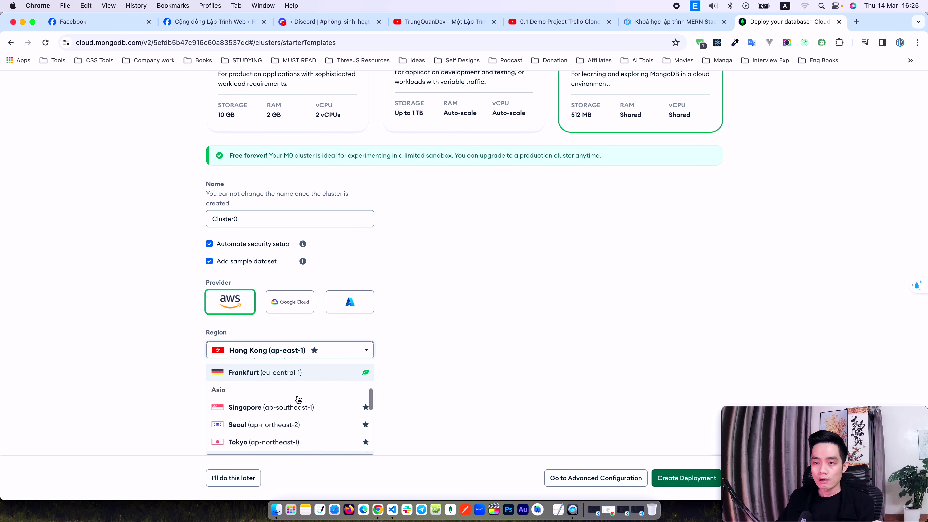
left_click(271, 435)
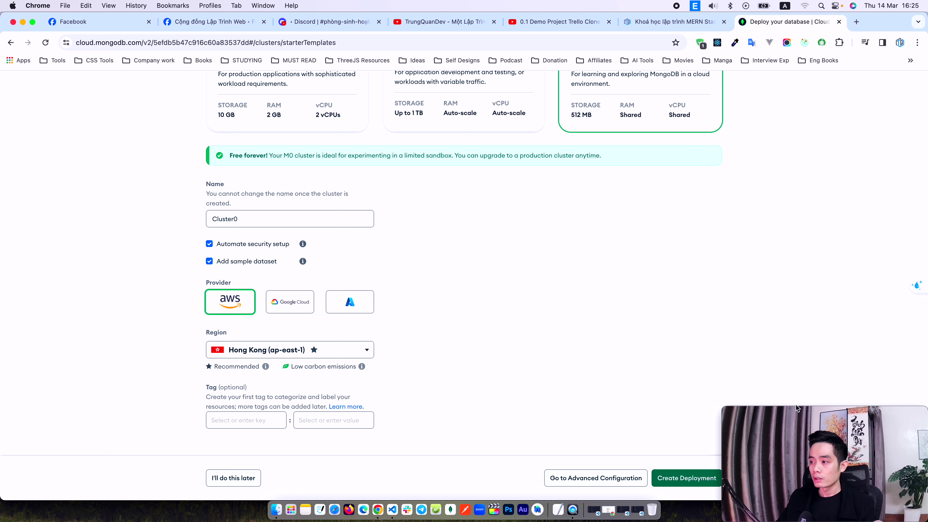
Create the deployment for the free M0 cluster
mouse_move(837, 413)
mouse_move(861, 415)
left_mouse_down()
mouse_move(478, 388)
mouse_move(818, 387)
mouse_move(864, 415)
left_mouse_up()
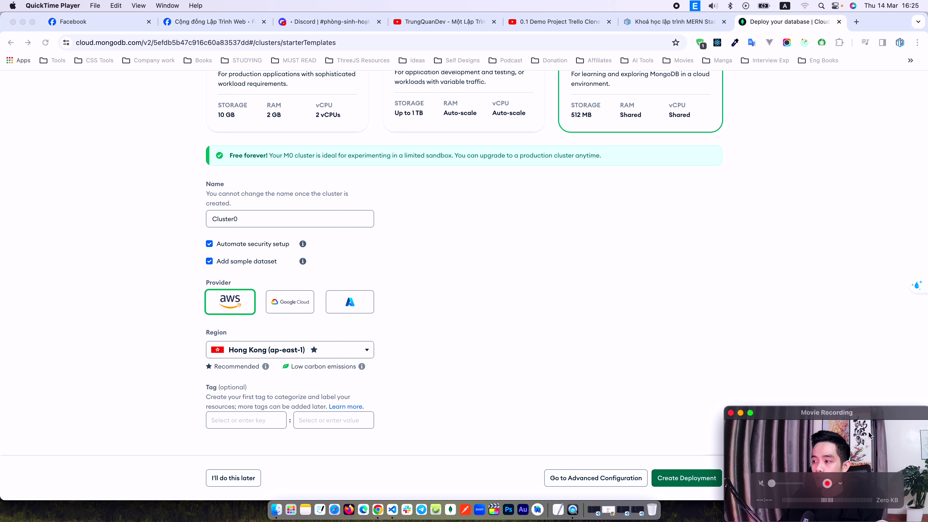
left_click(886, 418)
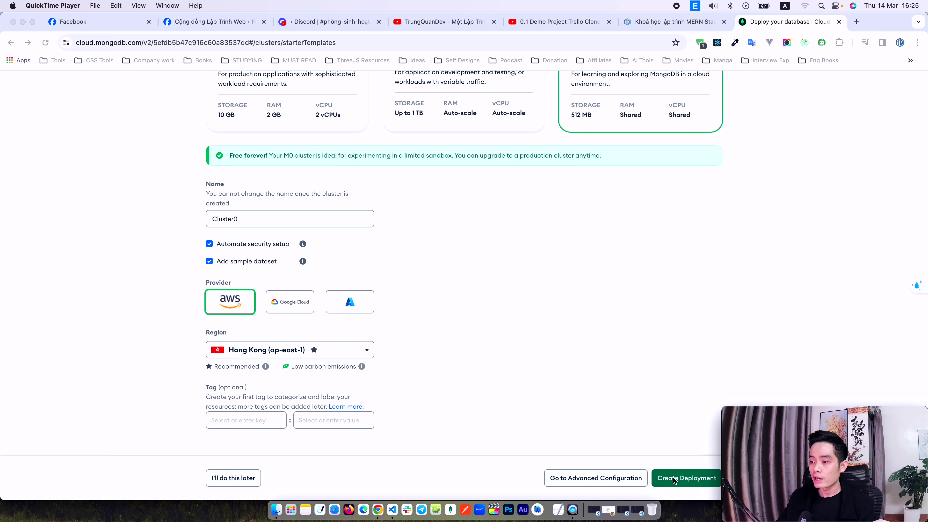
left_click(677, 421)
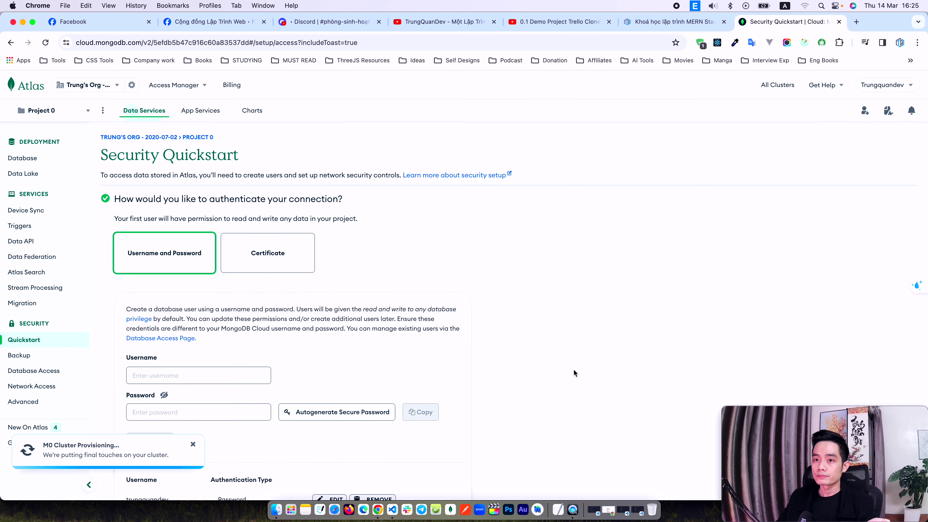
Enter the username for the first database user, using username and password authentication
scroll(387, 267, "down", 3)
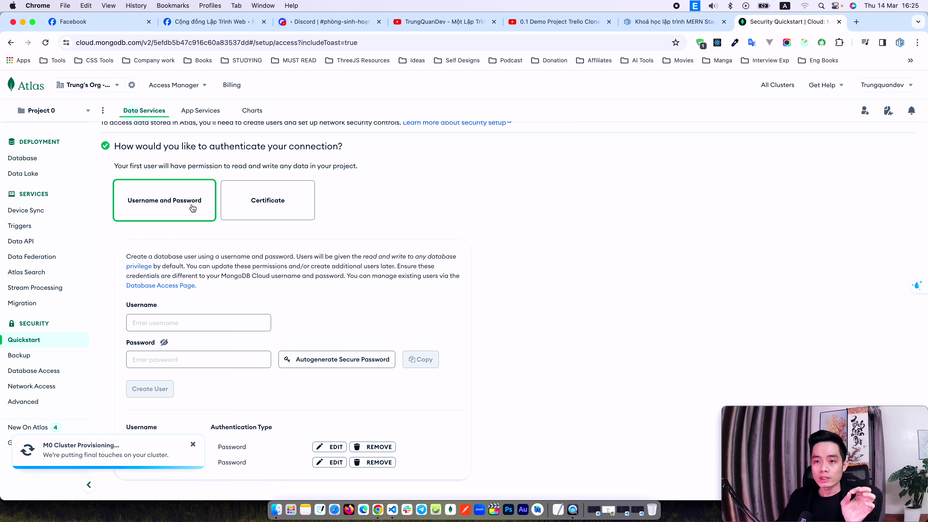
left_click(173, 322)
type("tr")
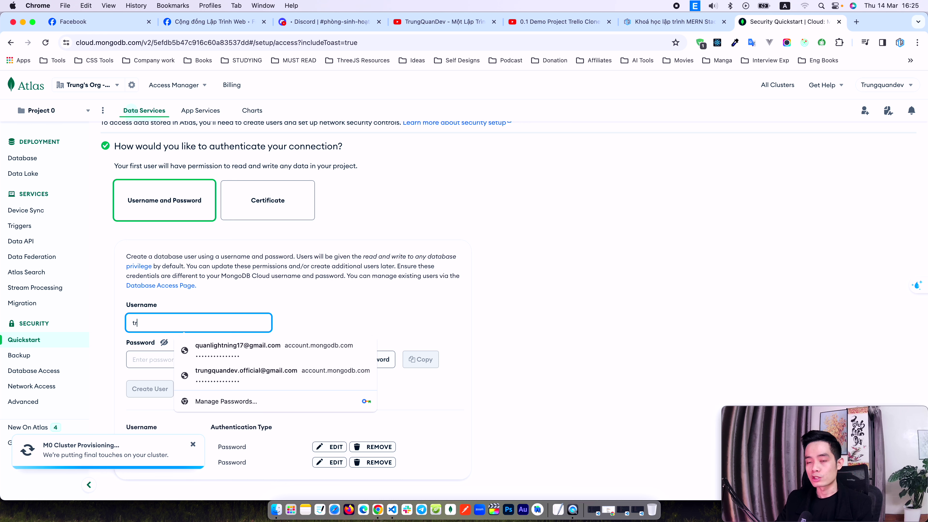
type("ungquandev")
left_click(313, 311)
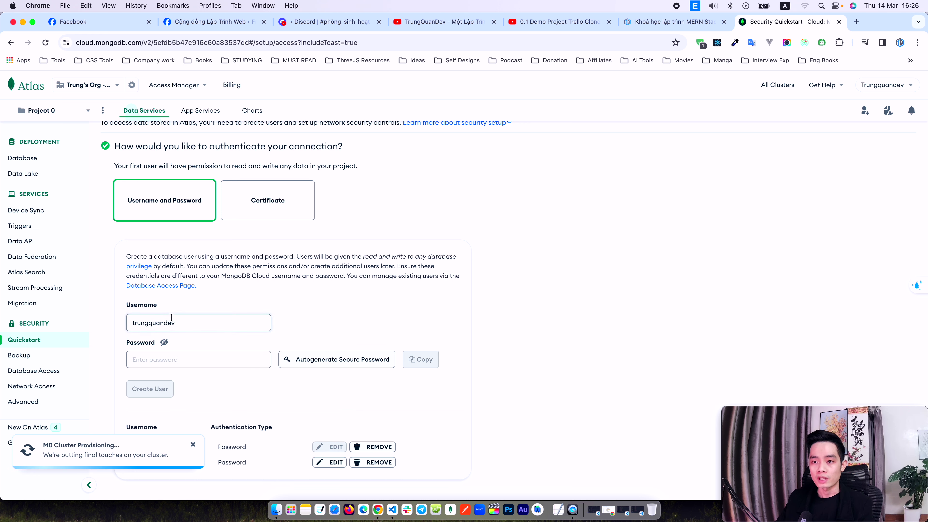
Autogenerate a secure password for the database user, reveal it and copy it
left_click(223, 361)
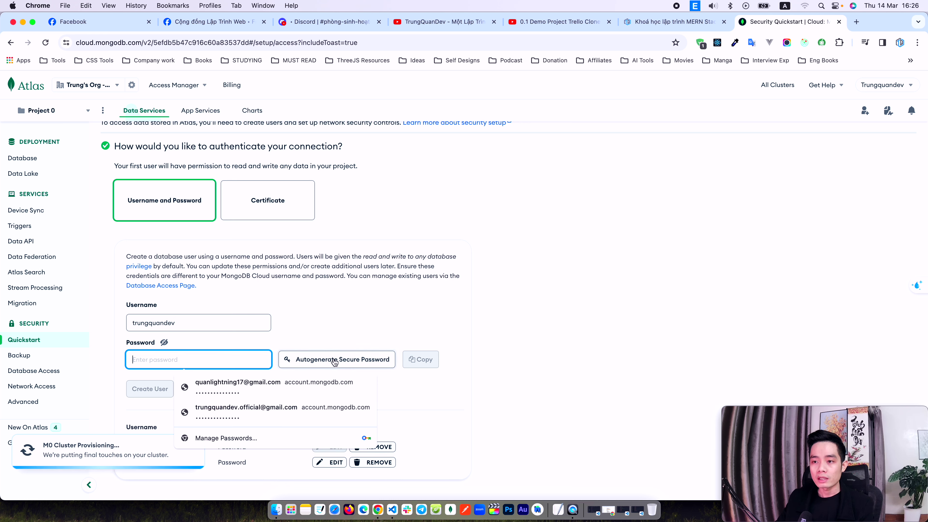
left_click(329, 362)
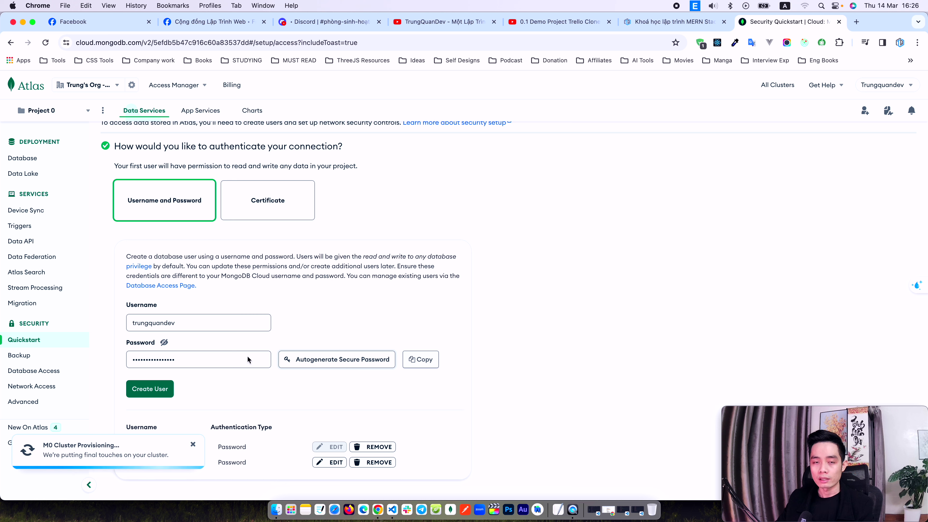
left_click(165, 343)
left_click_drag(205, 359, 132, 358)
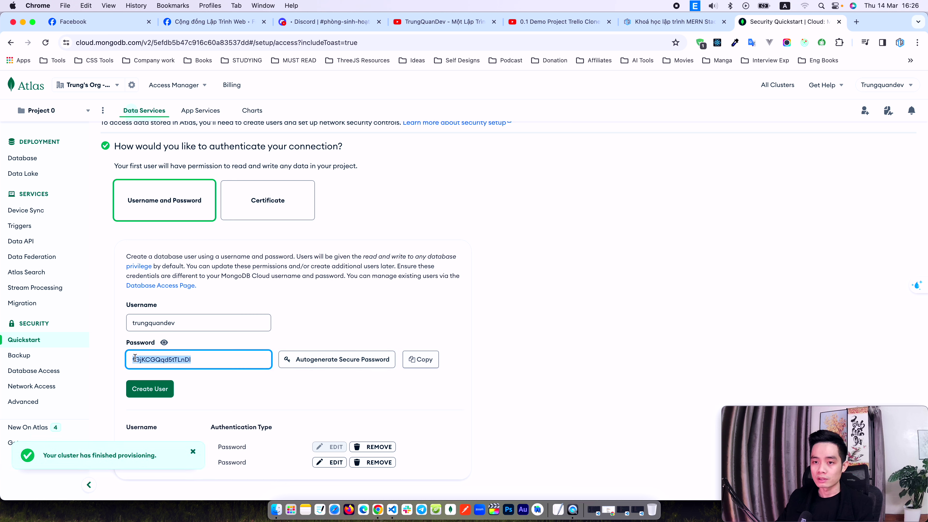
left_click(419, 360)
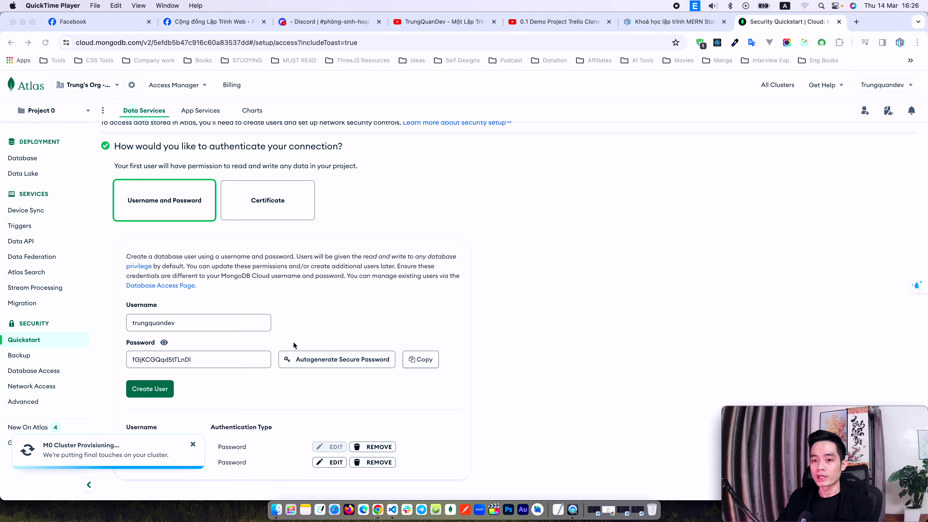
Switch to the base-advanced-trello-api project in Visual Studio Code and open its .env.example and .env files
key("super+Tab")
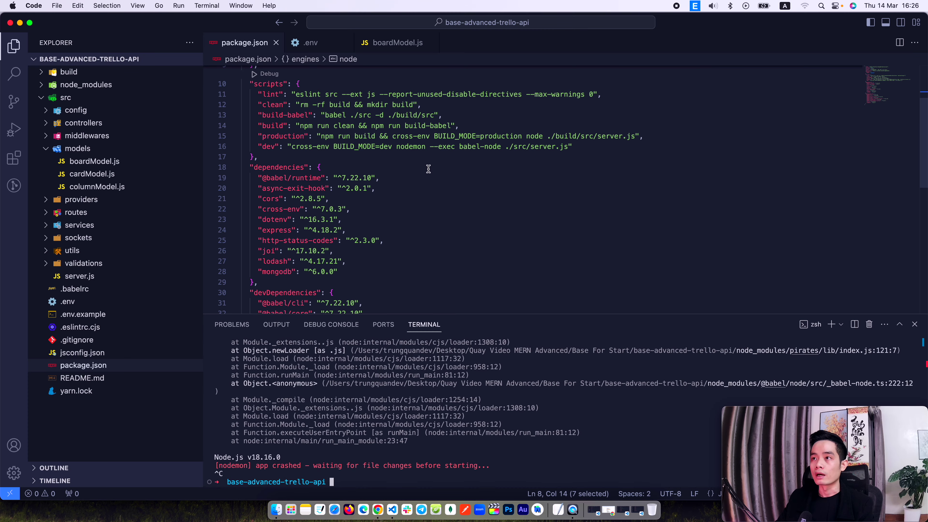
left_click(412, 192)
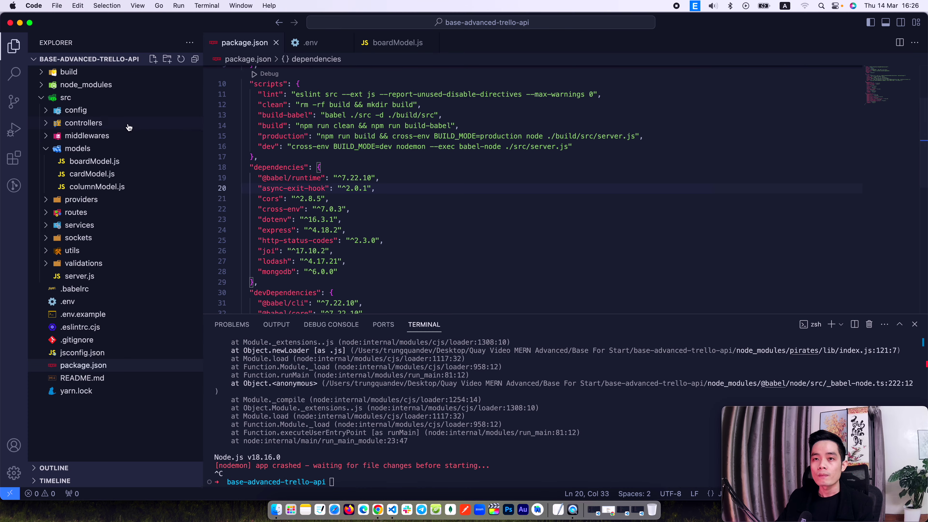
left_click(78, 148)
left_click(84, 275)
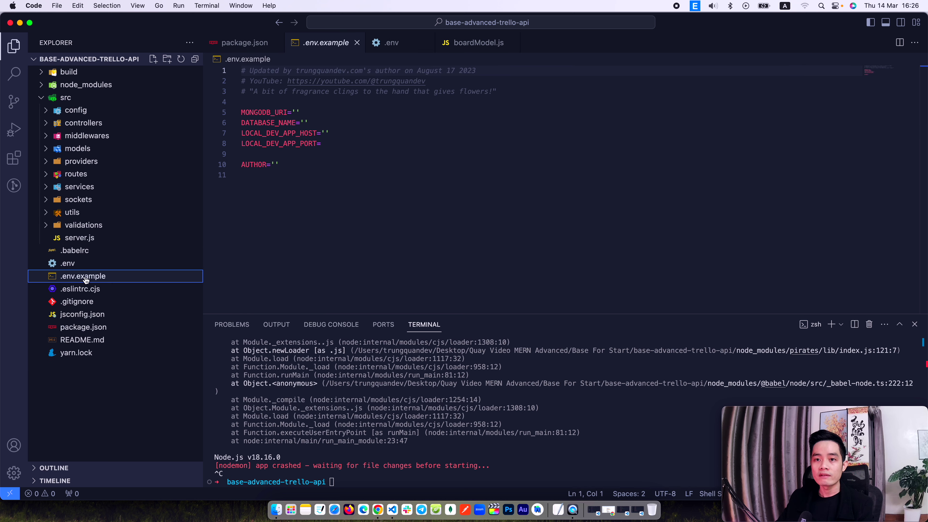
double_click(322, 42)
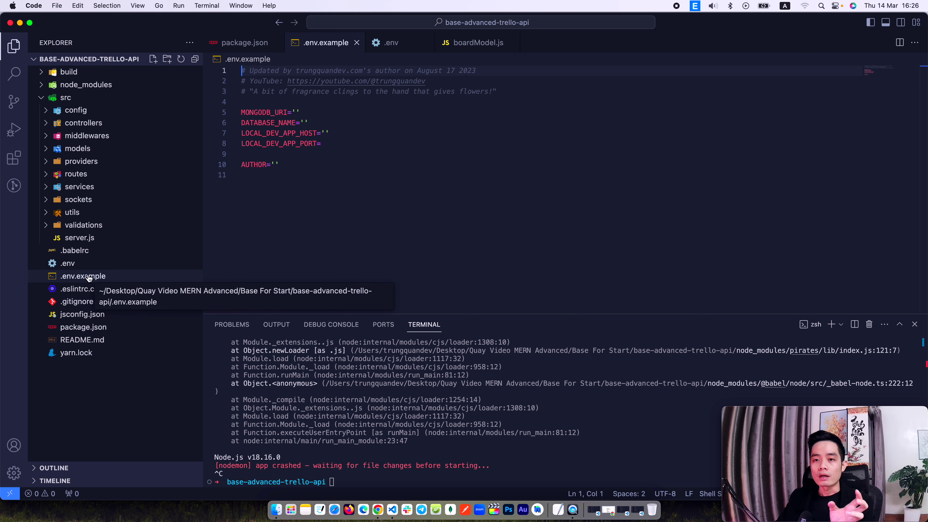
left_click(76, 265)
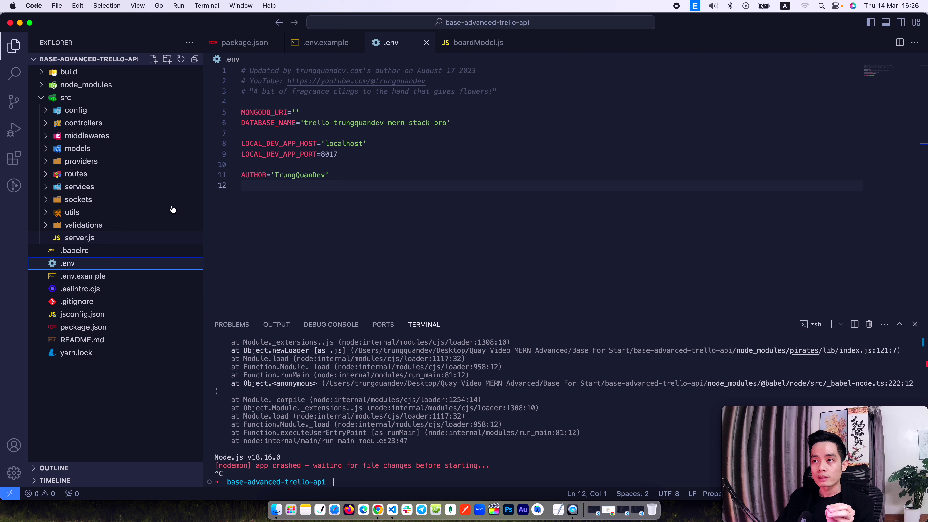
Copy the full contents of .env.example and paste them below the AUTHOR line in .env
left_click(325, 45)
left_click_drag(283, 175, 234, 69)
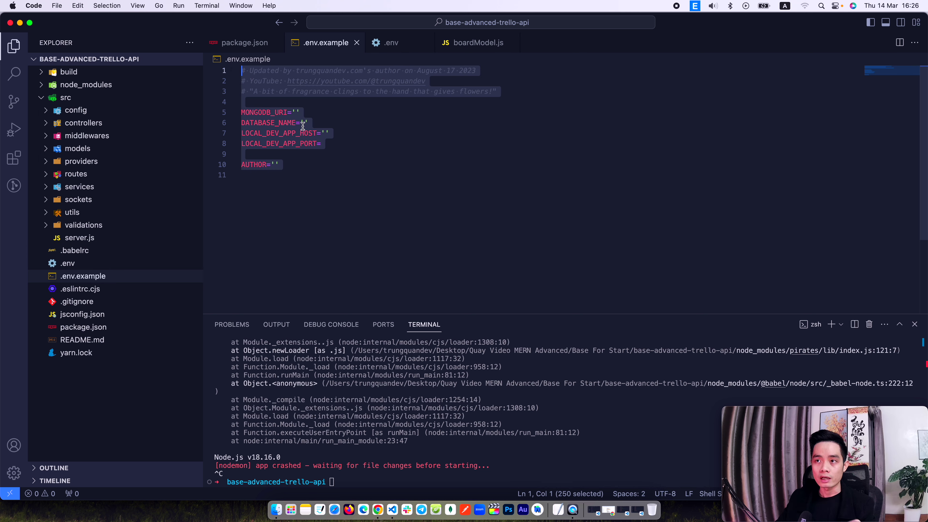
left_click(392, 42)
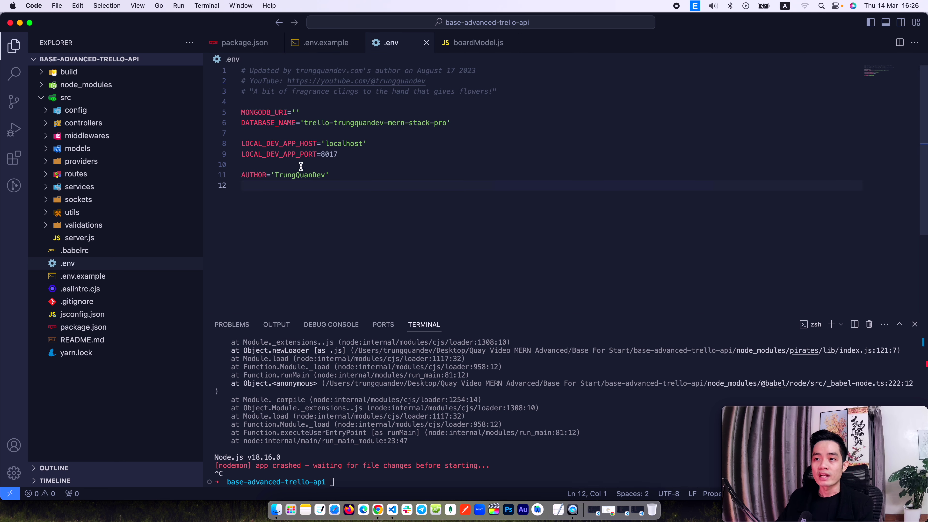
key("Return")
key("Return")
key("cmd+v")
scroll(292, 217, "up", 1)
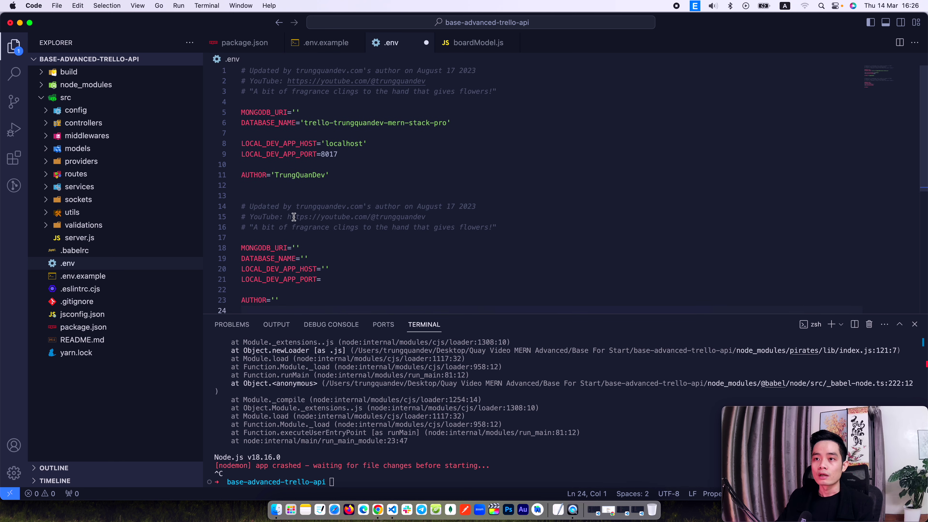
Compare the pasted template variables with the existing ones, delete the pasted block from .env and save the file
scroll(276, 234, "down", 1)
double_click(264, 224)
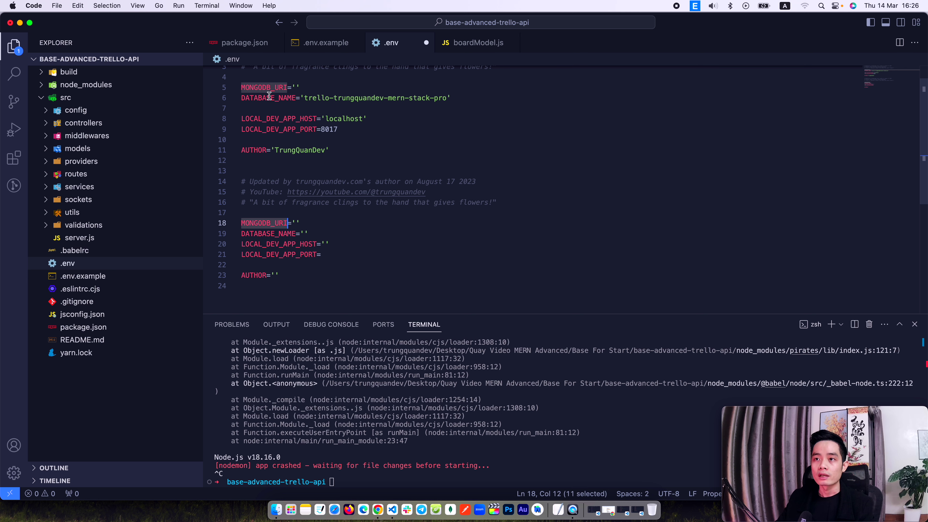
key("Down")
key("Down")
key("Down")
key("Down")
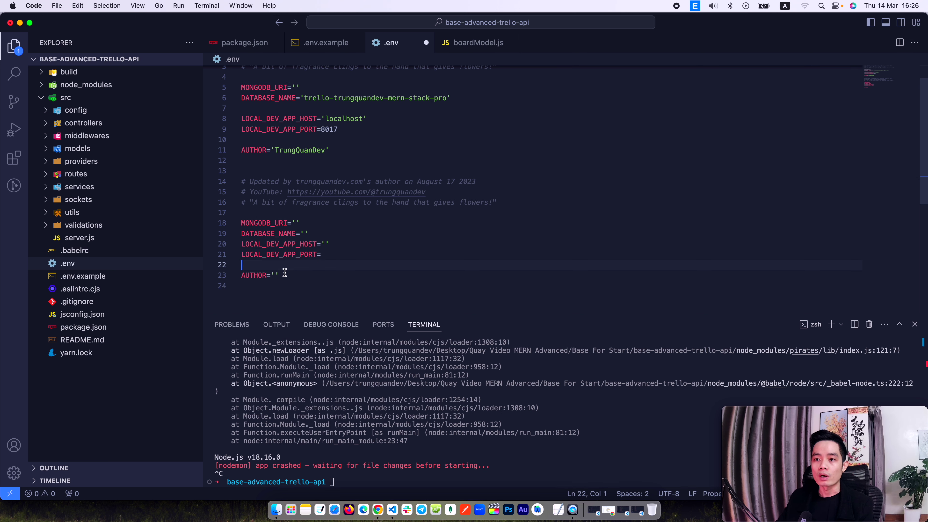
left_click_drag(285, 273, 234, 161)
key("BackSpace")
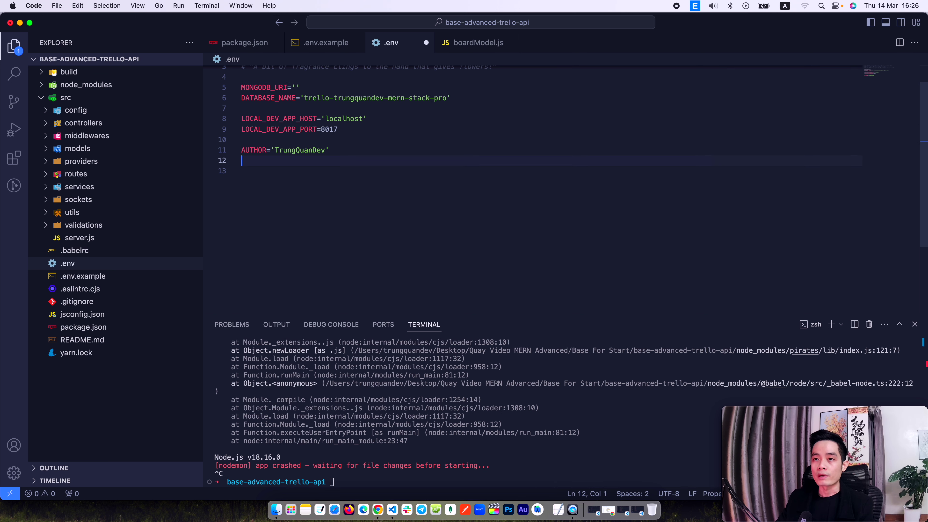
key("BackSpace")
key("super+s")
scroll(404, 68, "up", 2)
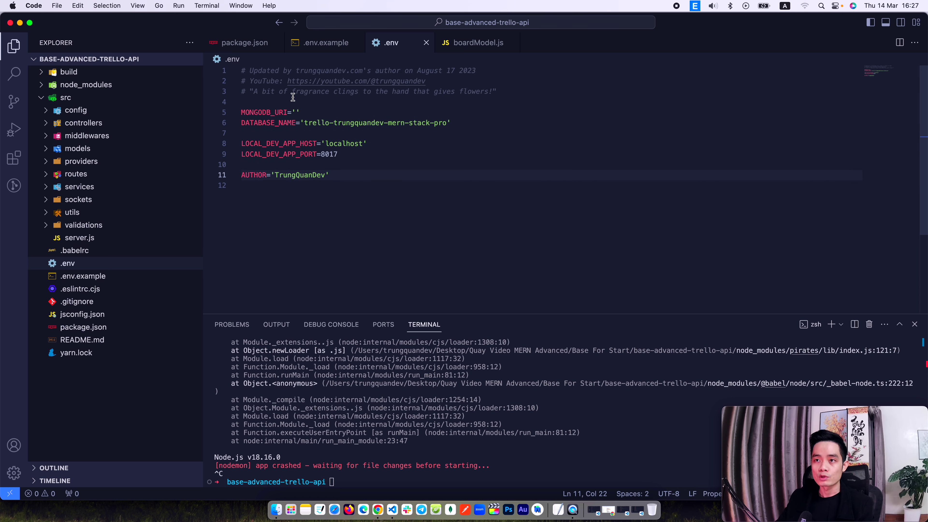
Copy the generated database password from Atlas in Chrome and paste it on a new line above MONGODB_URI in the .env file in Visual Studio Code
left_click(445, 101)
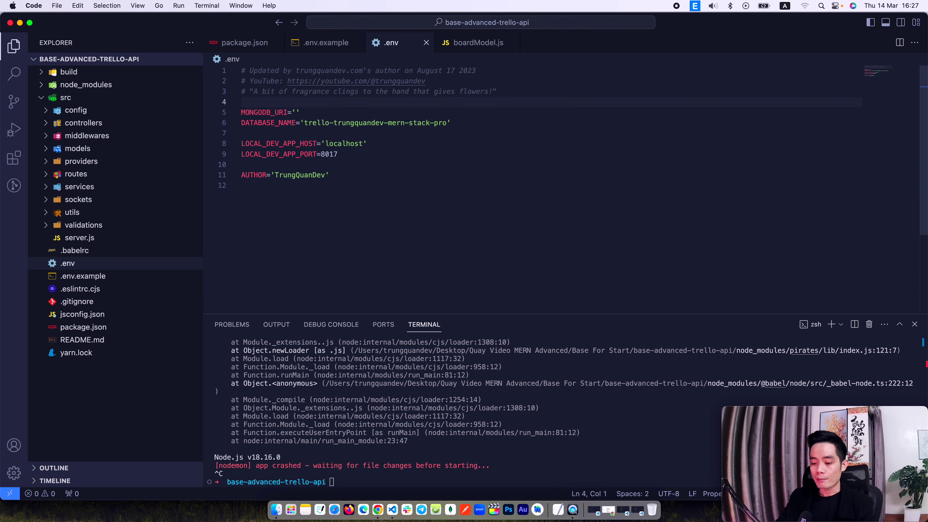
key("Return")
key("super+v")
key("super+z")
key("super+Tab")
key("super+Tab")
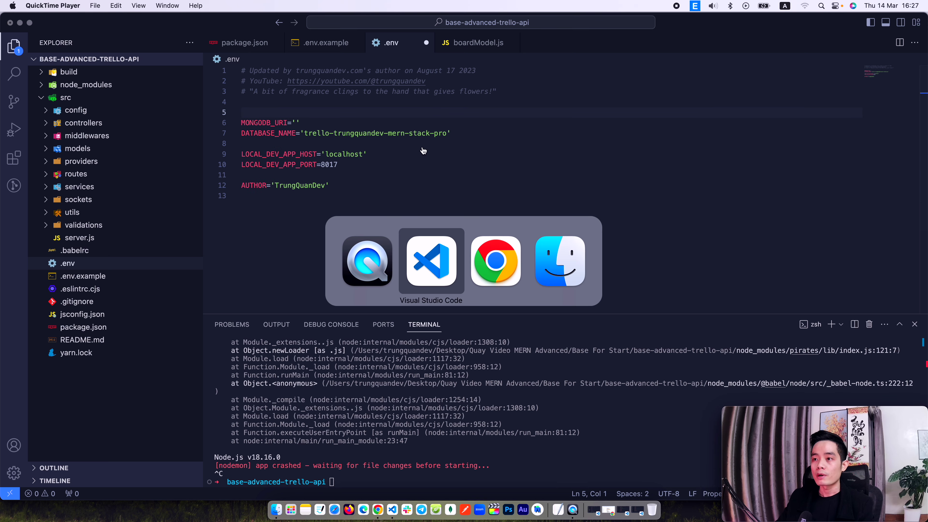
key("super+Tab")
left_click(421, 365)
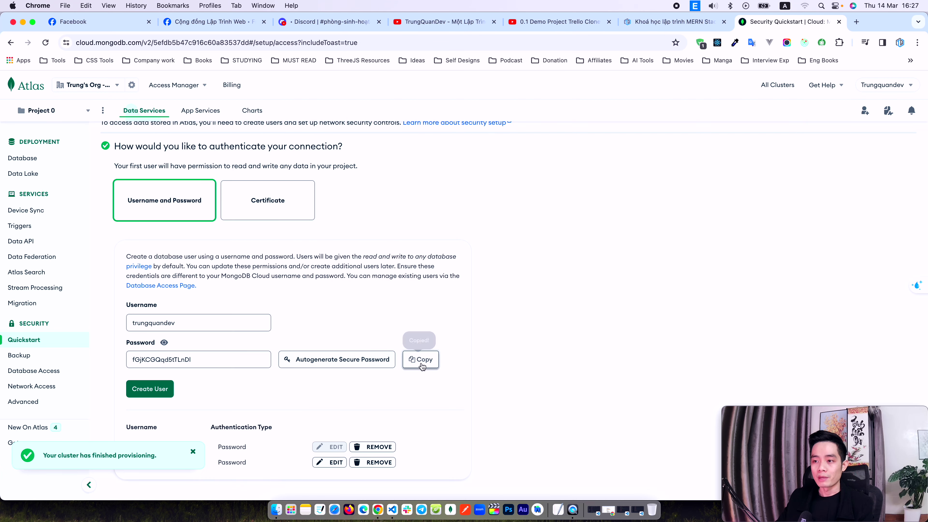
key("super+Tab")
key("super+Tab")
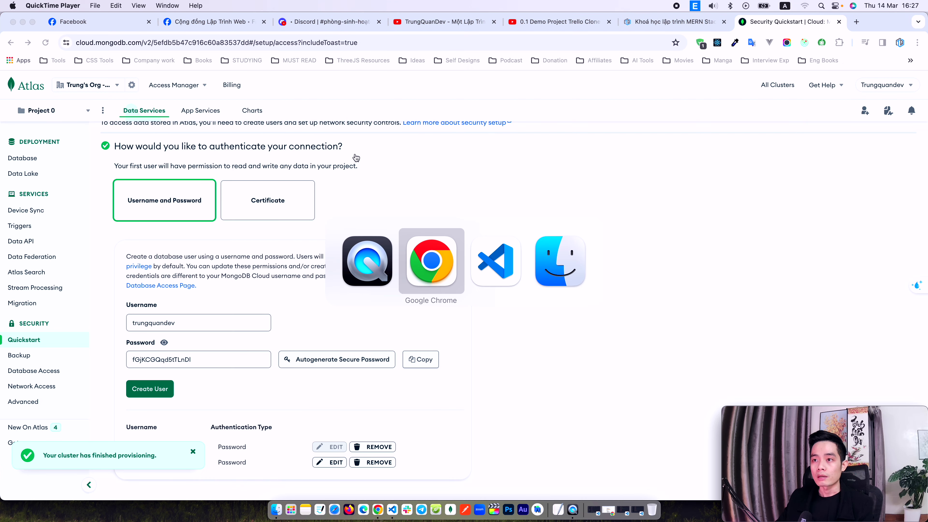
key("super+Tab")
key("super+v")
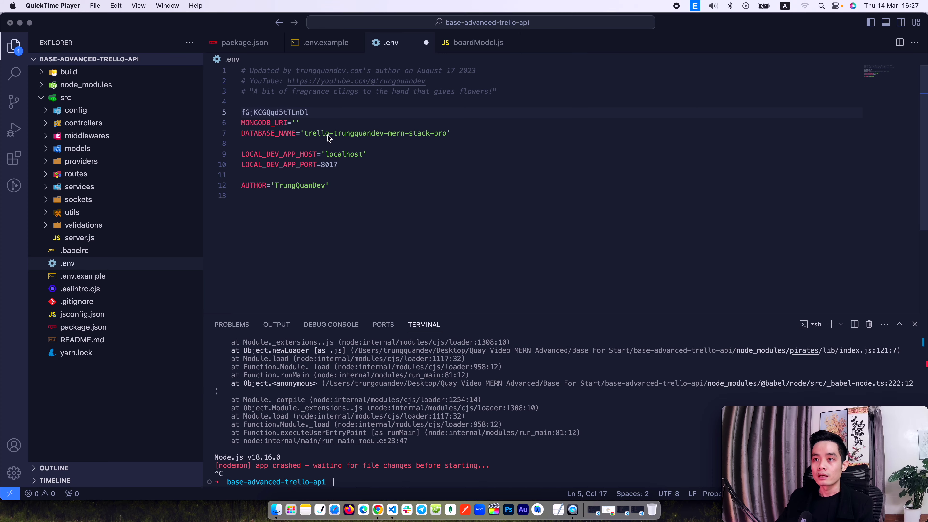
Add the database username on its own line above the password in .env and select the lines down to MONGODB_URI
left_click(291, 102)
key("Return")
type("trungquandev")
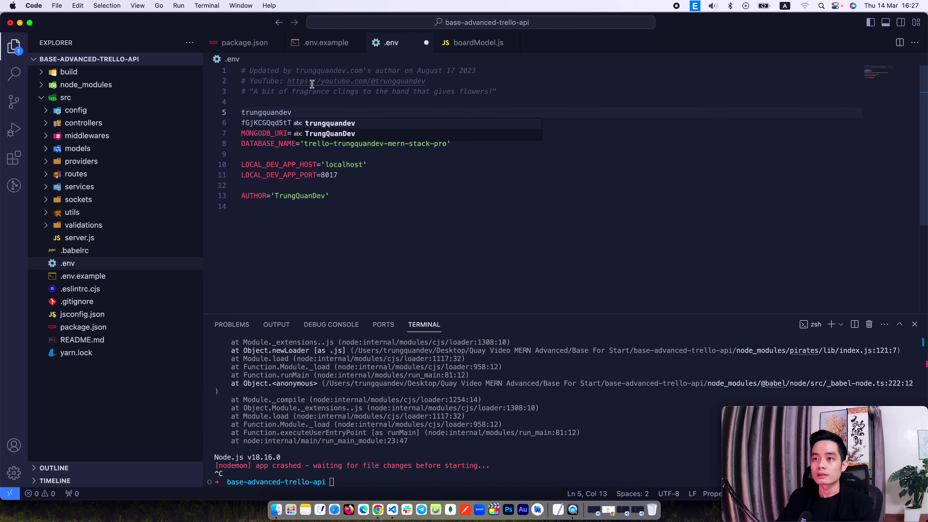
key("Escape")
left_click_drag(325, 129, 325, 109)
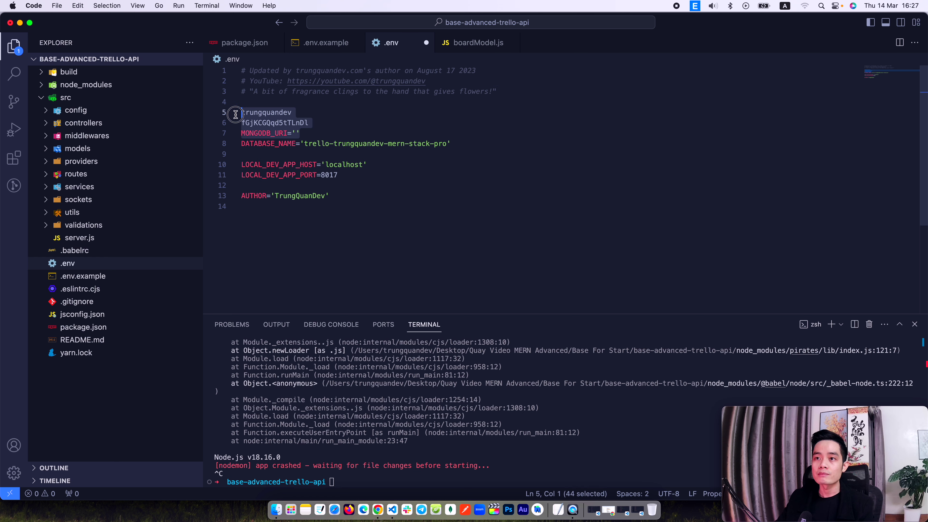
Save .env, look over the template variables in .env.example and close that template file
left_click(325, 114)
key("super+s")
left_click(324, 42)
key("super+a")
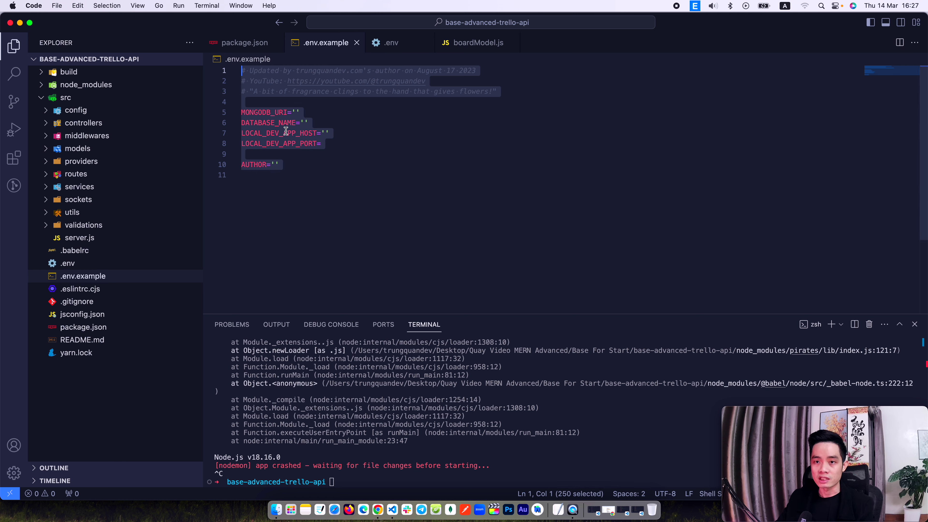
left_click(386, 44)
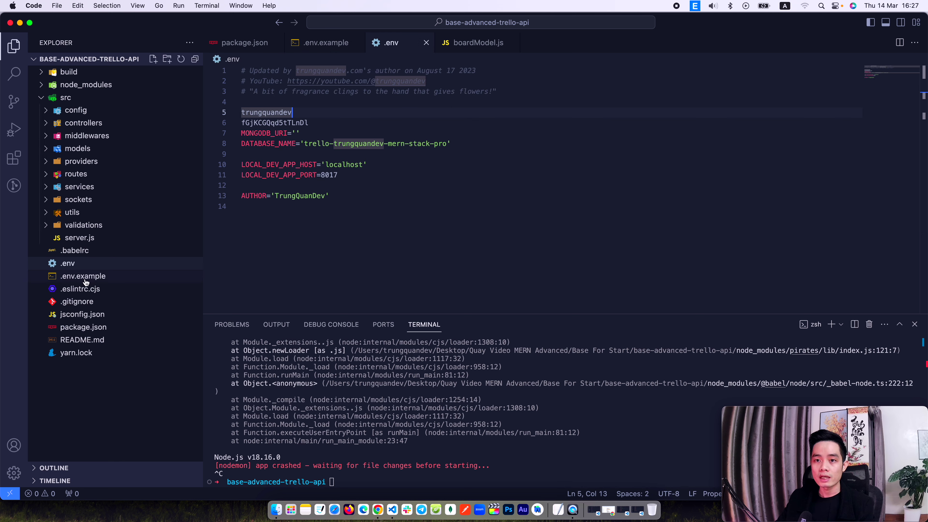
left_click(357, 43)
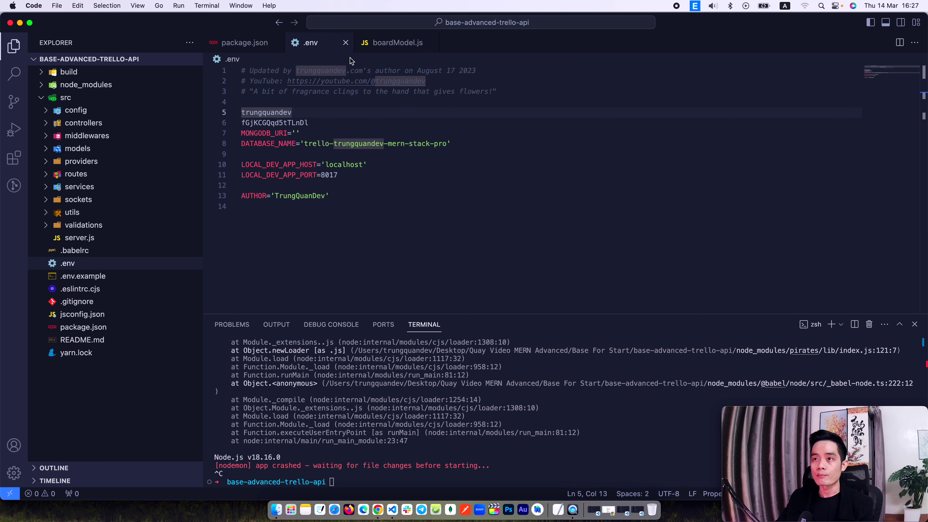
left_click(383, 185)
Switch to Chrome, try to create the Atlas database user, and append 01 to its username
key("super+Tab")
key("super+Tab")
key("super+Tab")
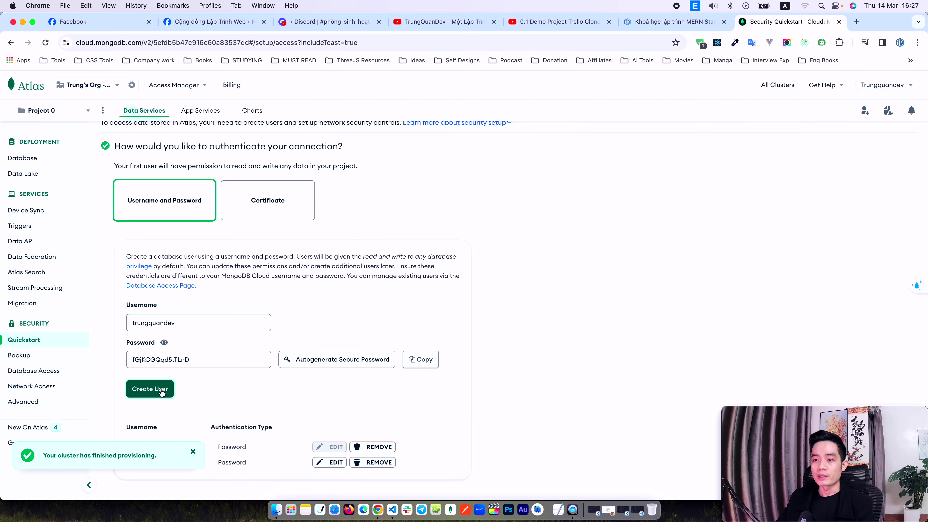
left_click(150, 389)
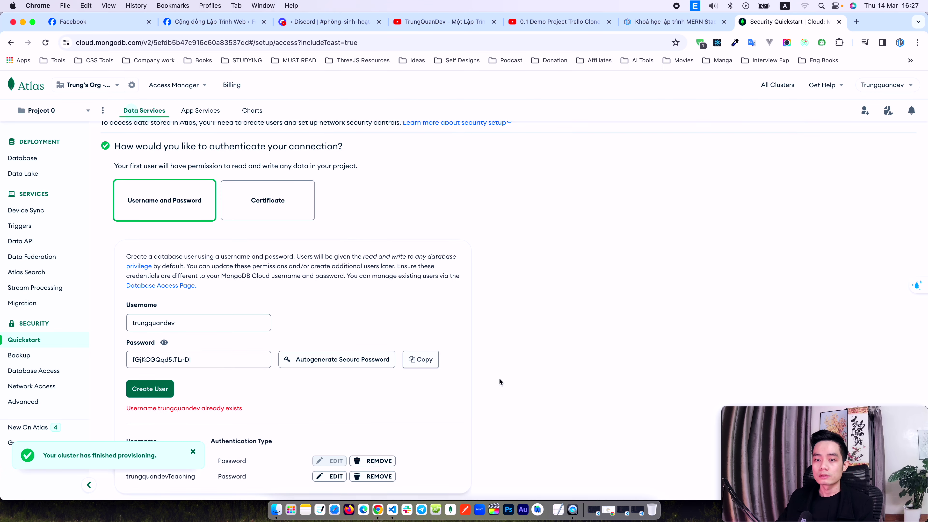
scroll(500, 382, "down", 3)
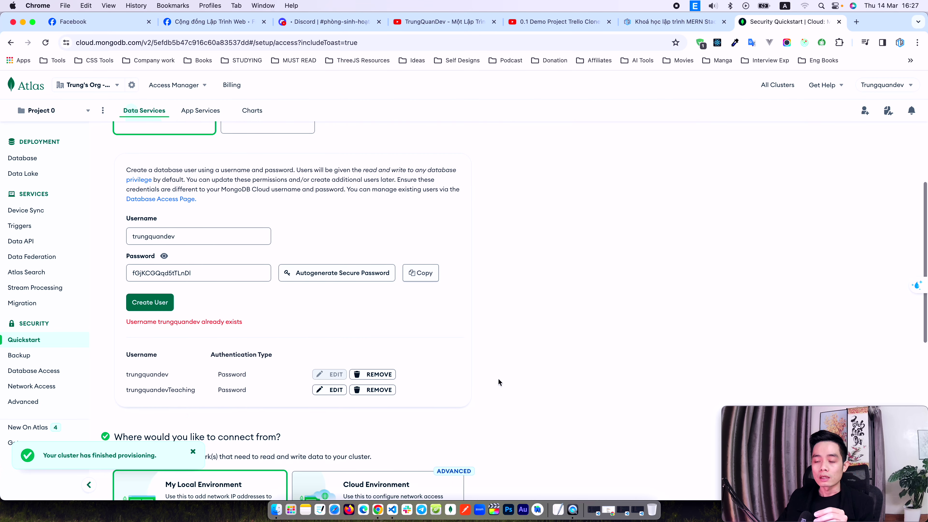
left_click(201, 241)
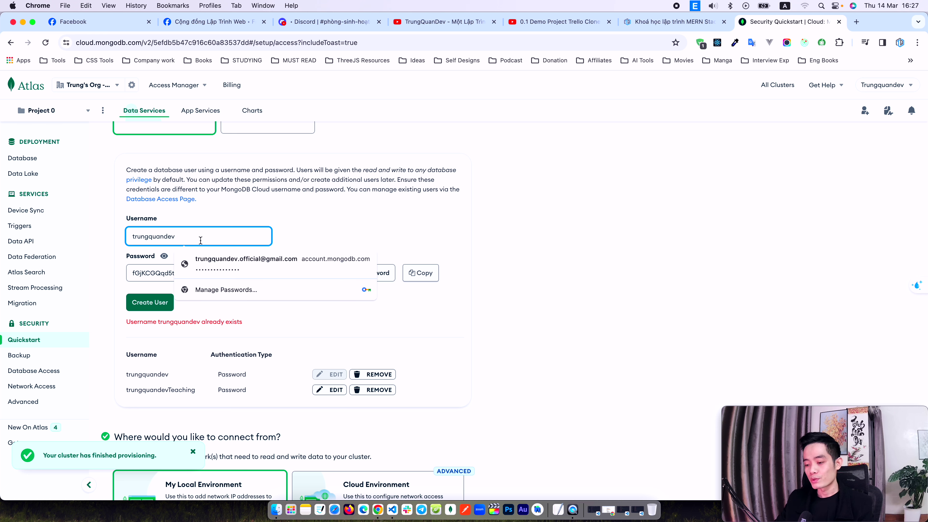
type("01")
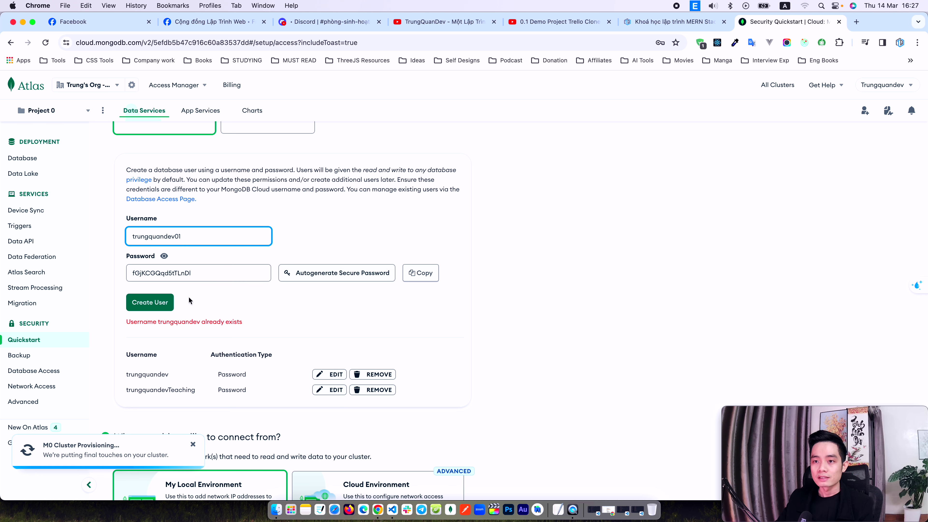
Switch to Visual Studio Code and append 01 to the database username above the password in .env
key("super+Tab")
key("super+Tab")
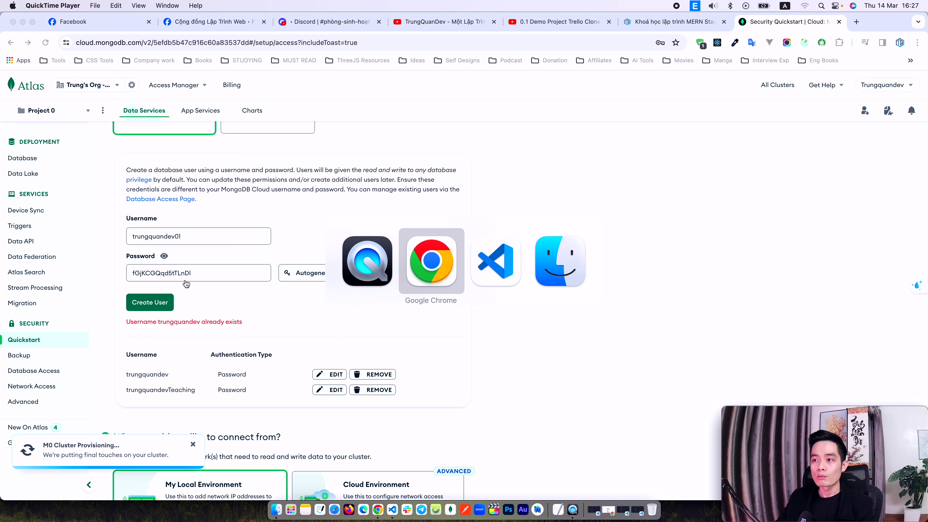
key("super+Tab")
left_click(310, 113)
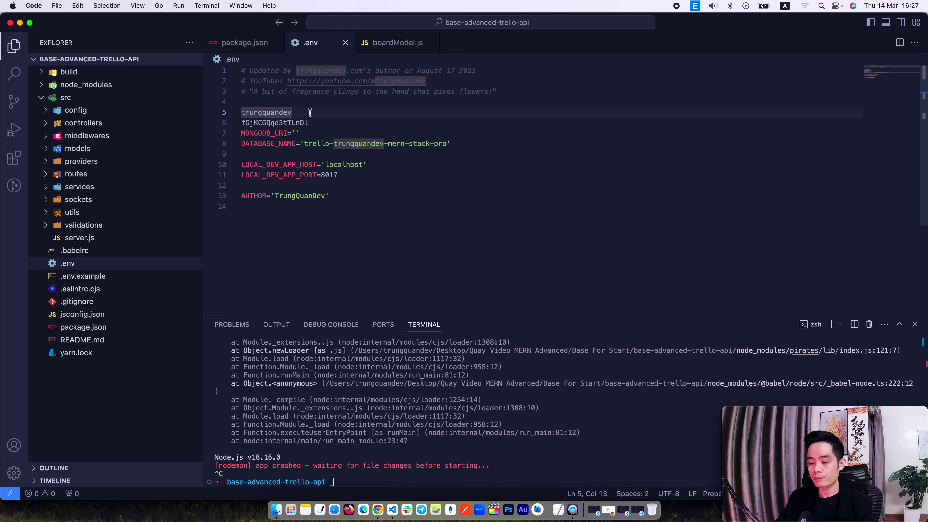
type("01")
Switch back to Chrome and create the Atlas database user with the username ending in 01
key("super+Tab")
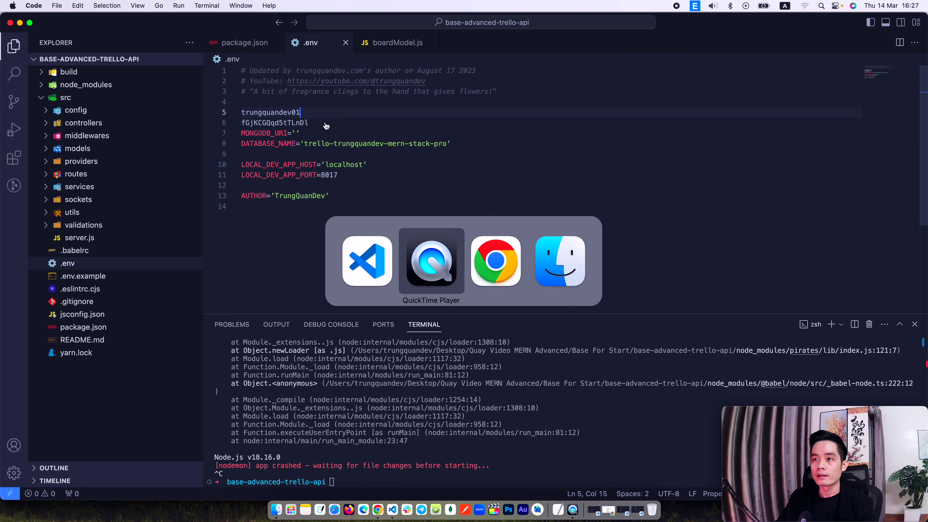
key("super+Tab")
key("super+Tab")
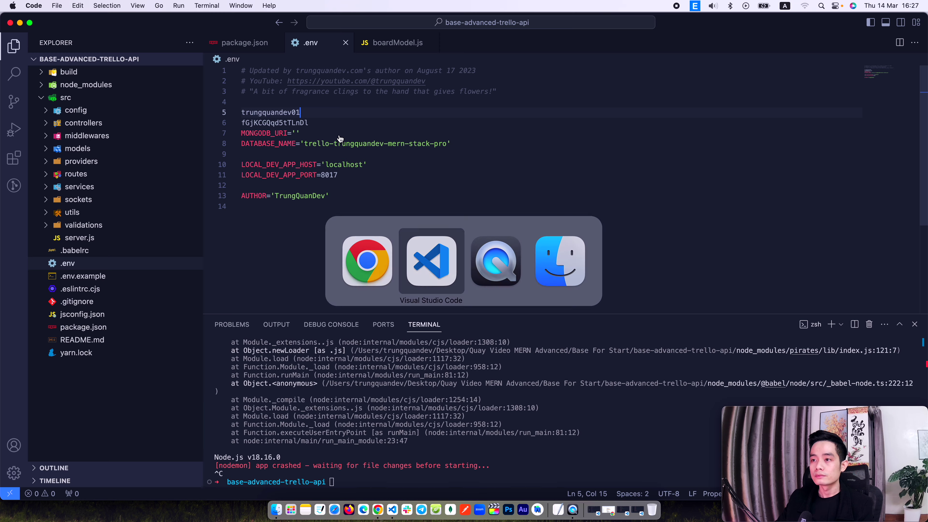
key("Escape")
left_click(146, 303)
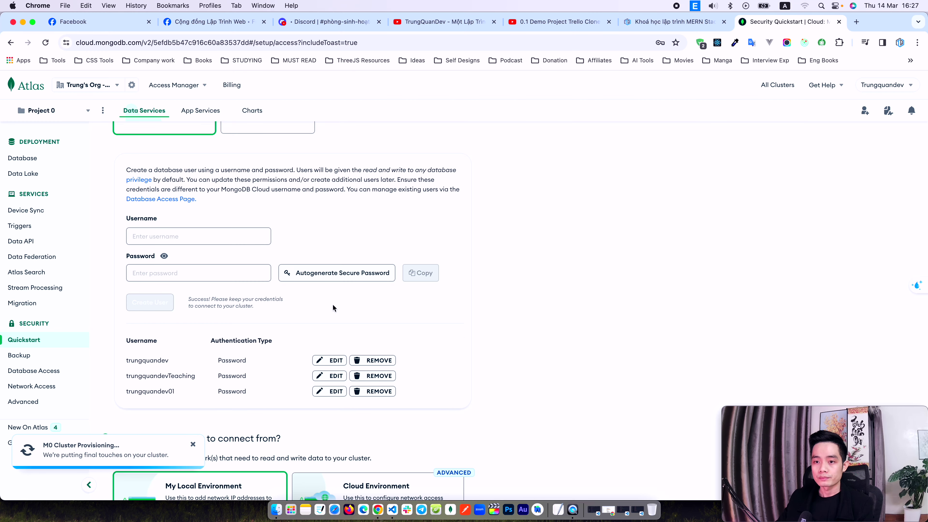
Try to add the current IP address to the IP Access List under My Local Environment
scroll(198, 404, "down", 6)
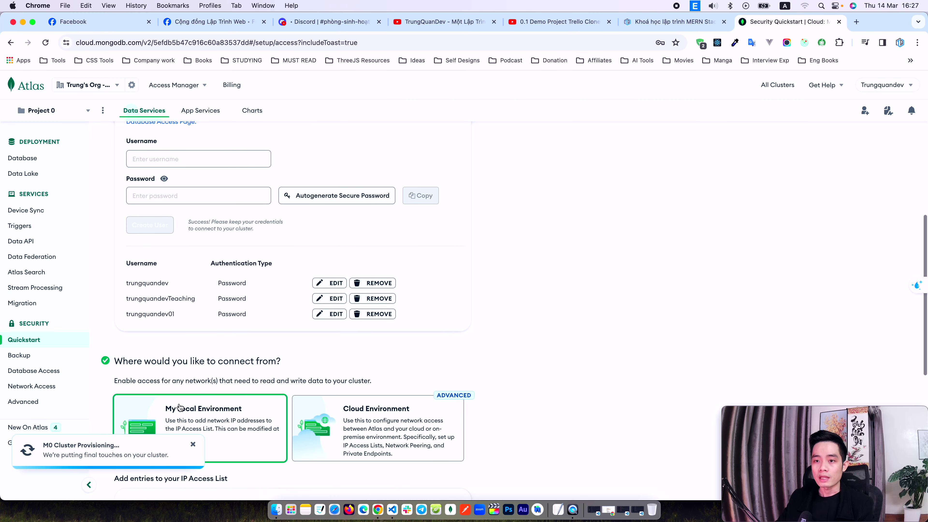
scroll(304, 413, "down", 3)
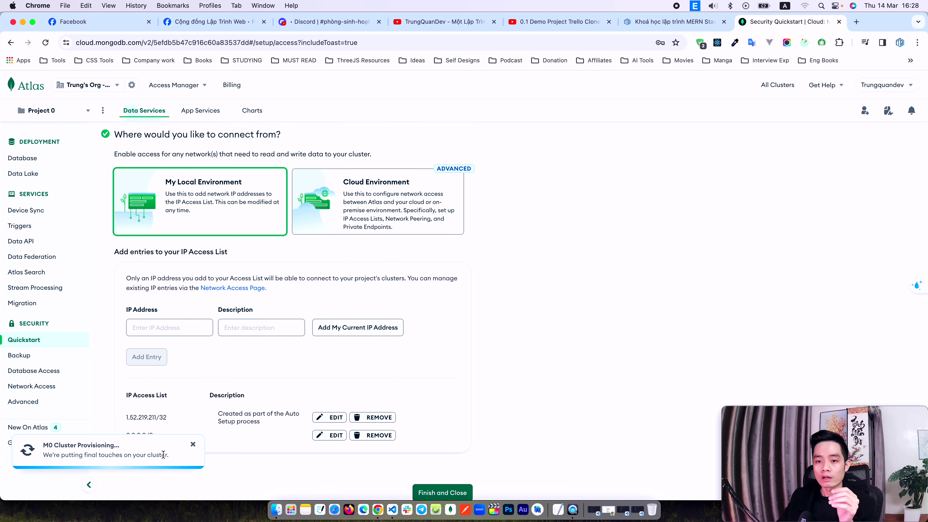
scroll(296, 266, "up", 1)
scroll(296, 266, "up", 2)
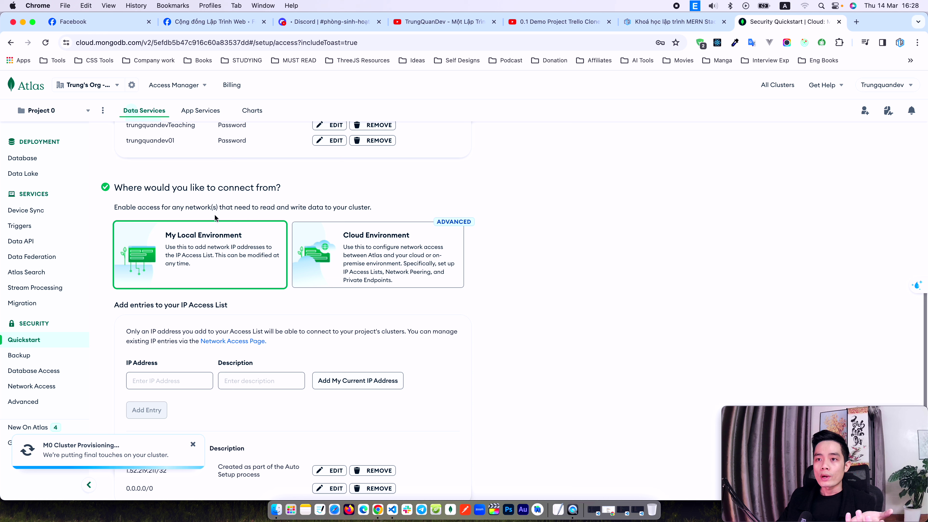
scroll(330, 211, "down", 4)
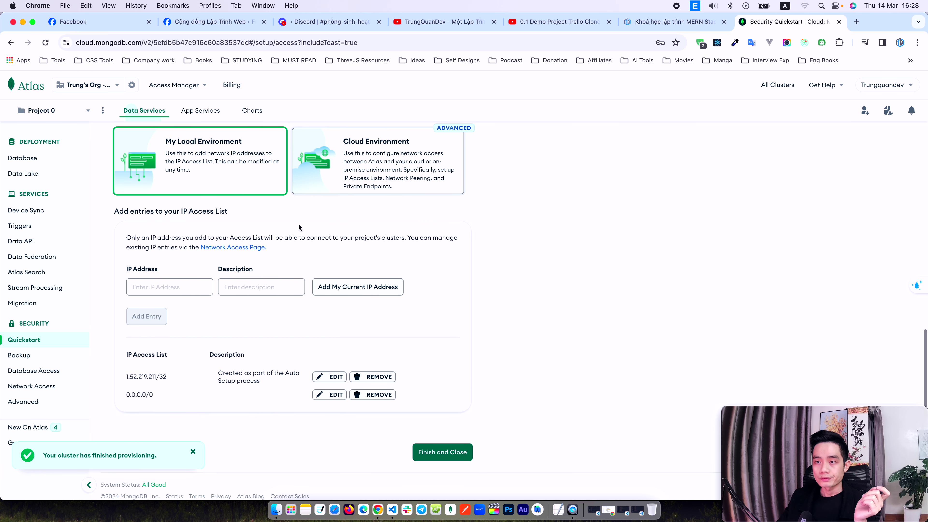
left_click(348, 287)
left_click(202, 287)
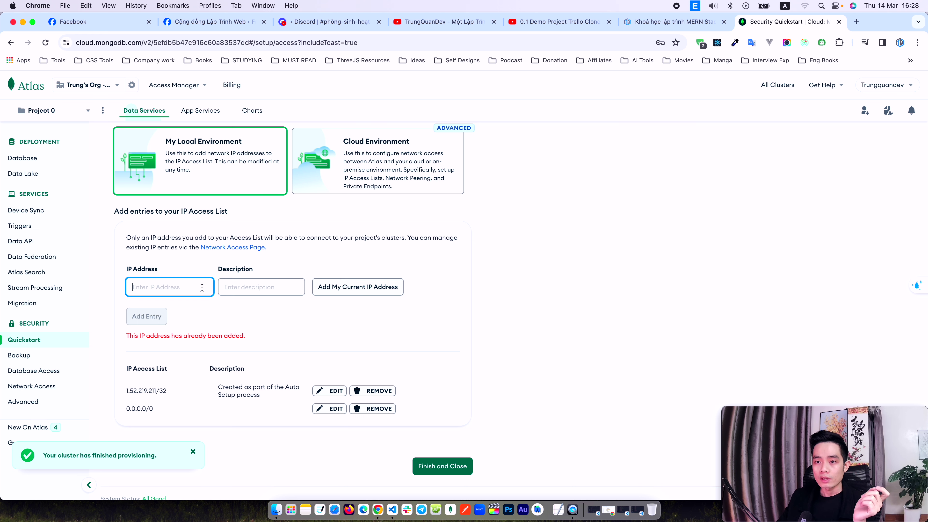
left_click(287, 327)
Remove the IP Access List entry described as created by the Auto Setup process, keeping 0.0.0.0/0
scroll(292, 328, "down", 2)
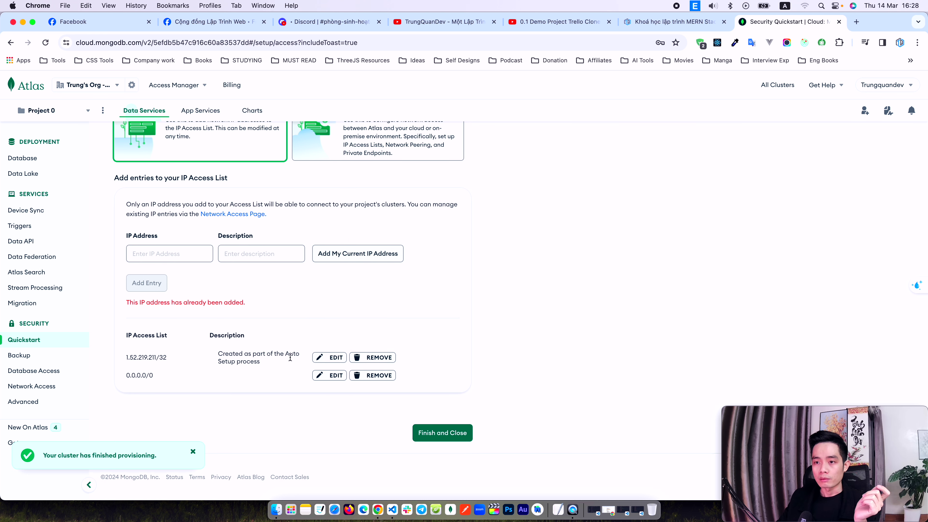
left_click(379, 358)
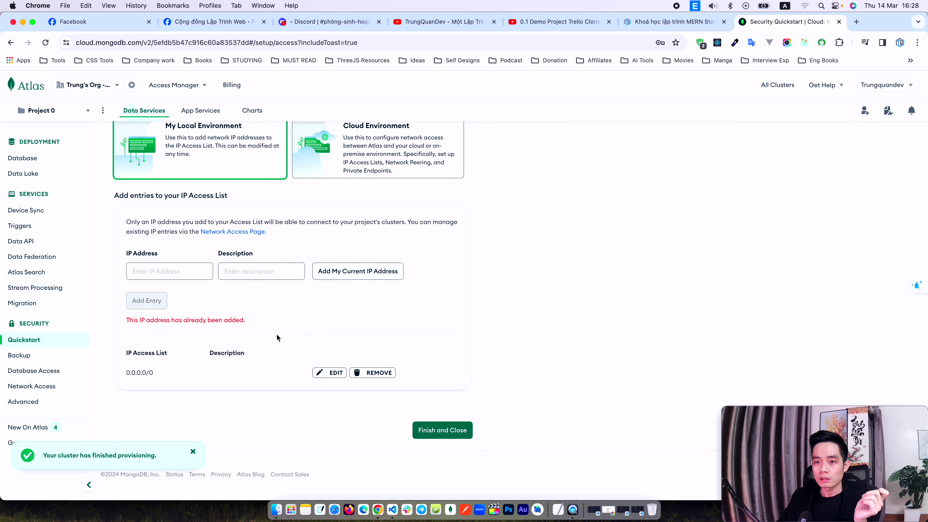
left_click_drag(163, 377, 123, 375)
left_click(124, 375)
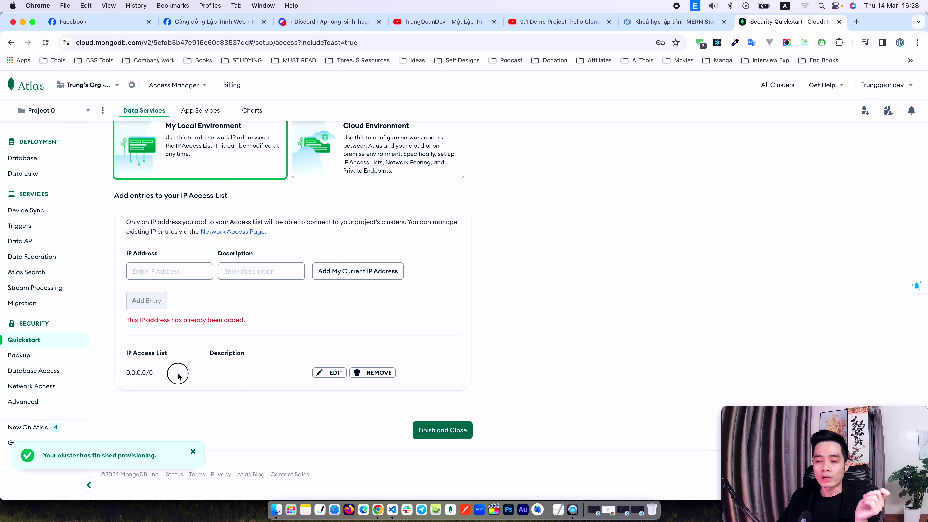
Add the current IP address to the IP Access List under My Local Environment and remove that entry again
scroll(292, 255, "up", 2)
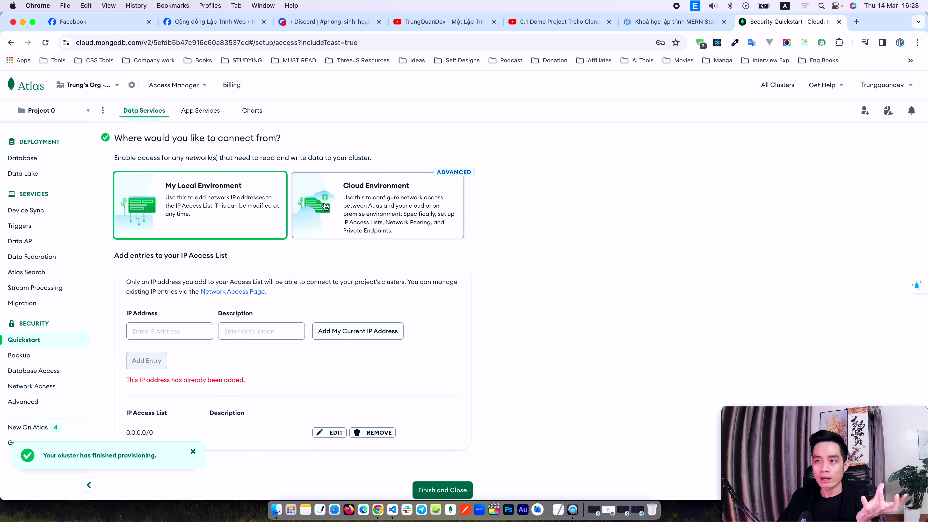
left_click(313, 206)
left_click(227, 205)
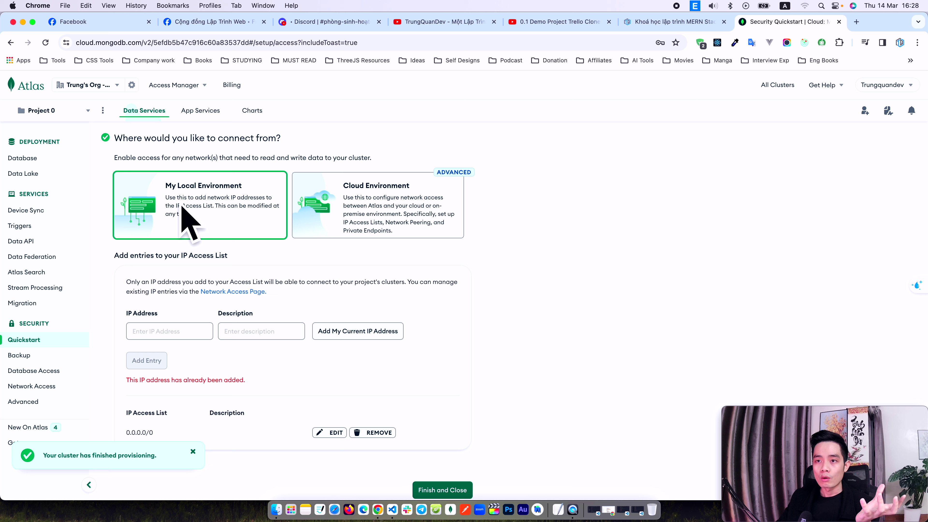
scroll(281, 268, "down", 2)
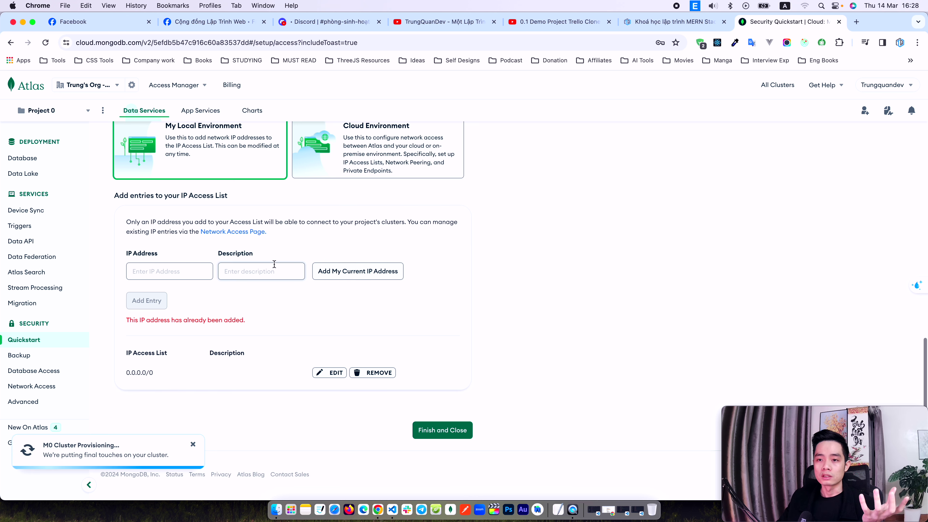
left_click(357, 271)
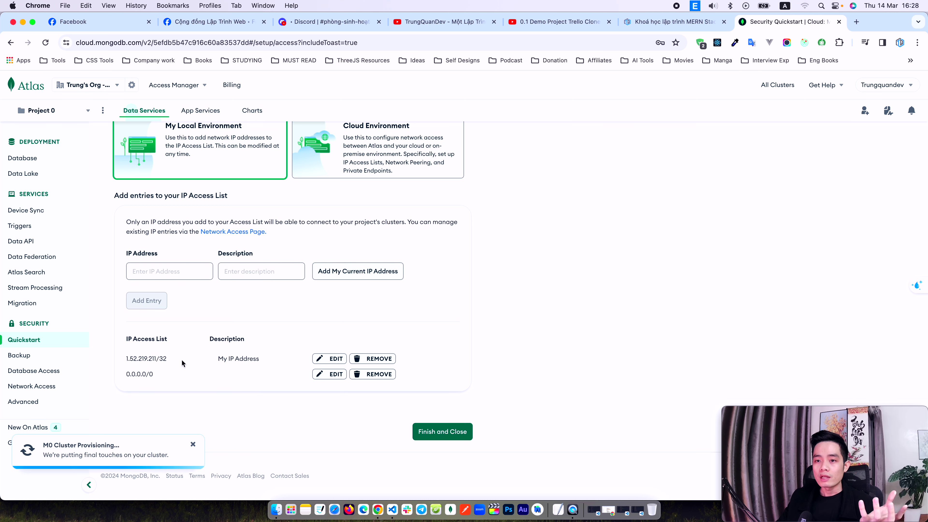
left_click_drag(126, 359, 170, 357)
left_click(271, 337)
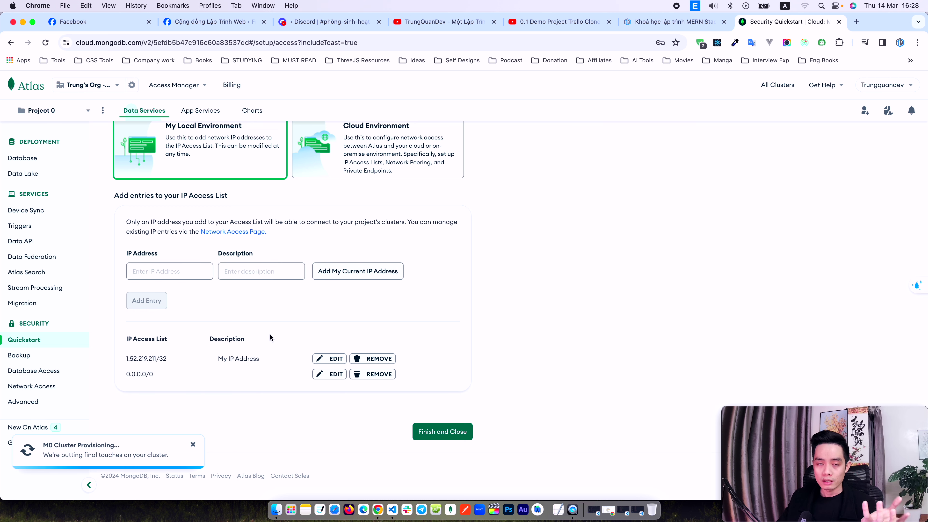
left_click(380, 359)
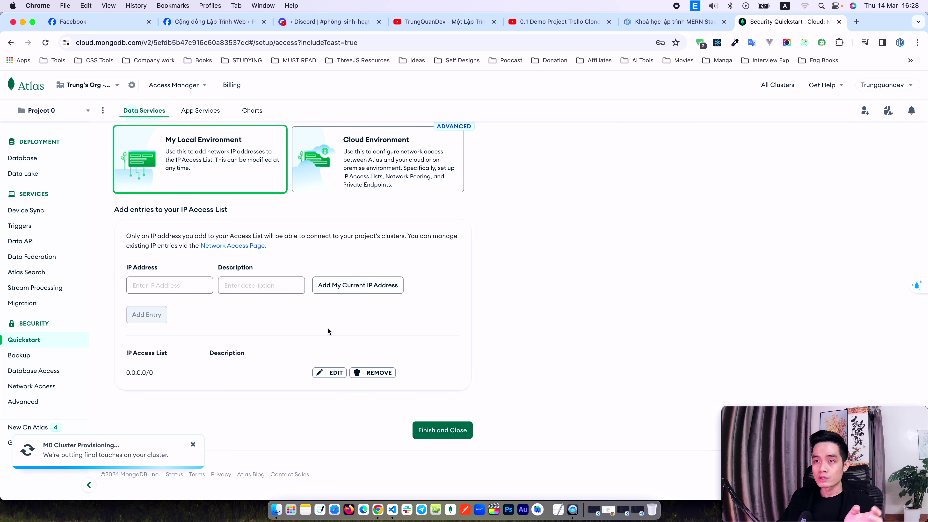
Review the database users and the 0.0.0.0/0 entry in the IP Access List
scroll(327, 329, "up", 8)
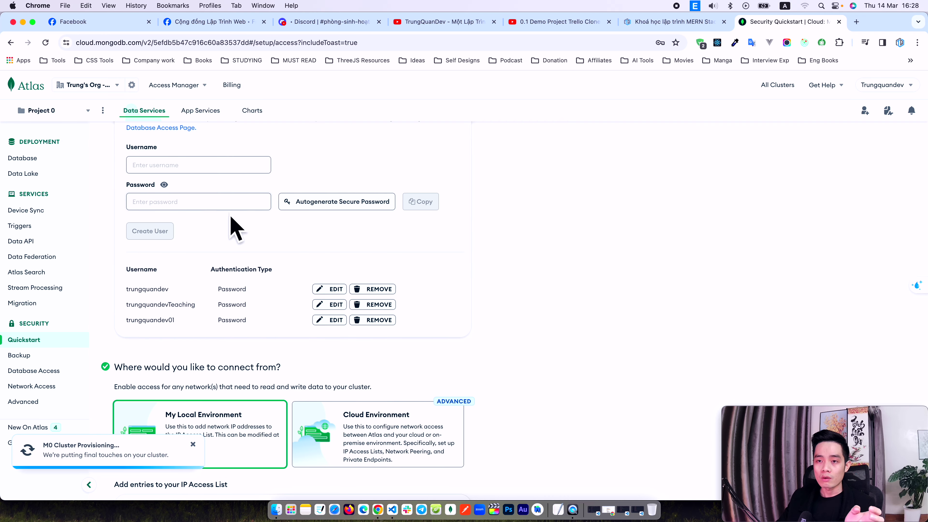
scroll(234, 228, "down", 7)
scroll(155, 398, "down", 1)
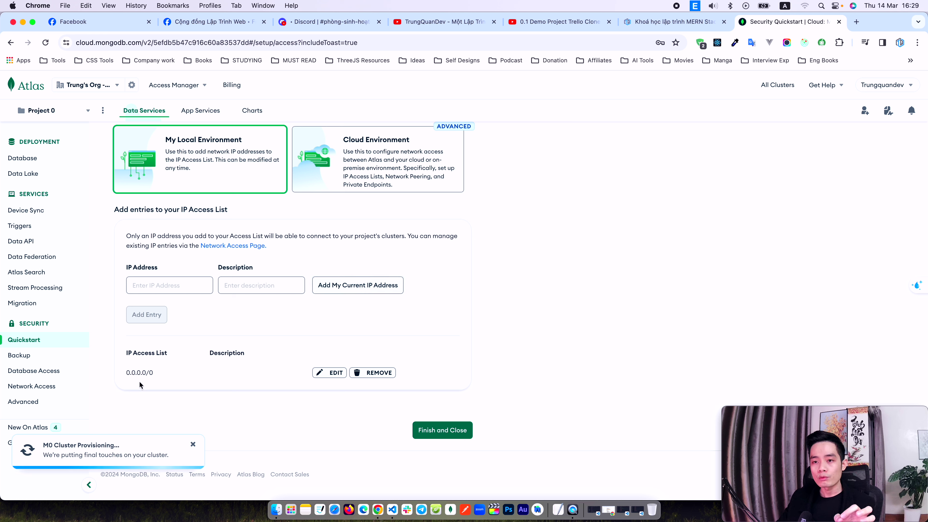
left_click_drag(127, 374, 160, 373)
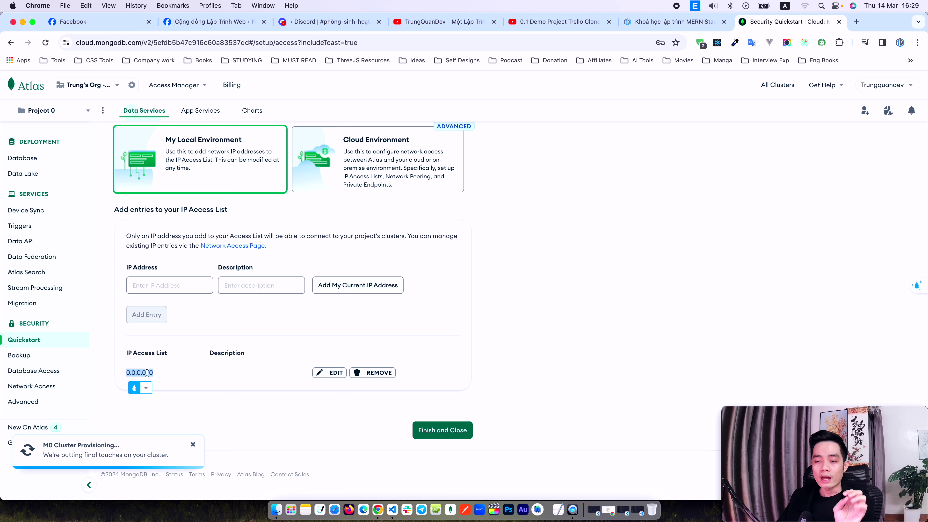
left_click(151, 372)
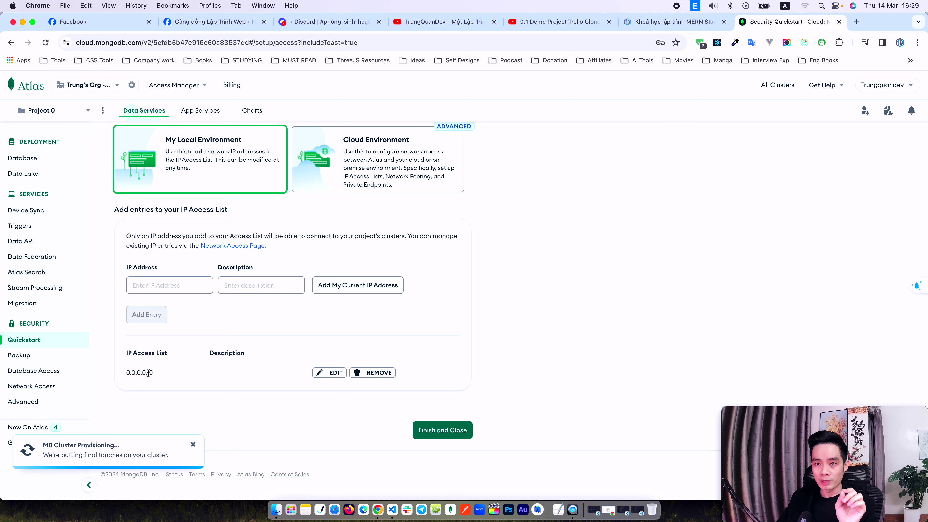
Check the authentication and network settings once more, and finish and close the security quickstart
scroll(192, 373, "up", 10)
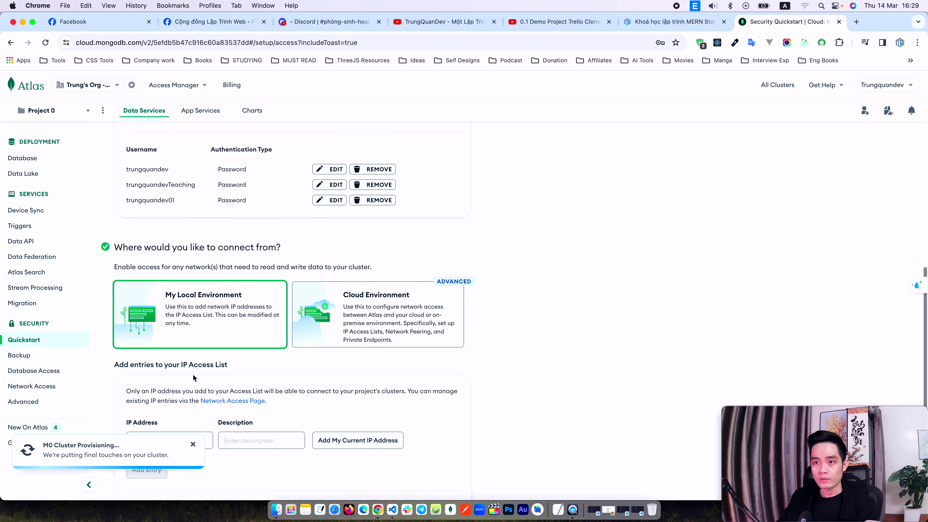
scroll(239, 378, "down", 3)
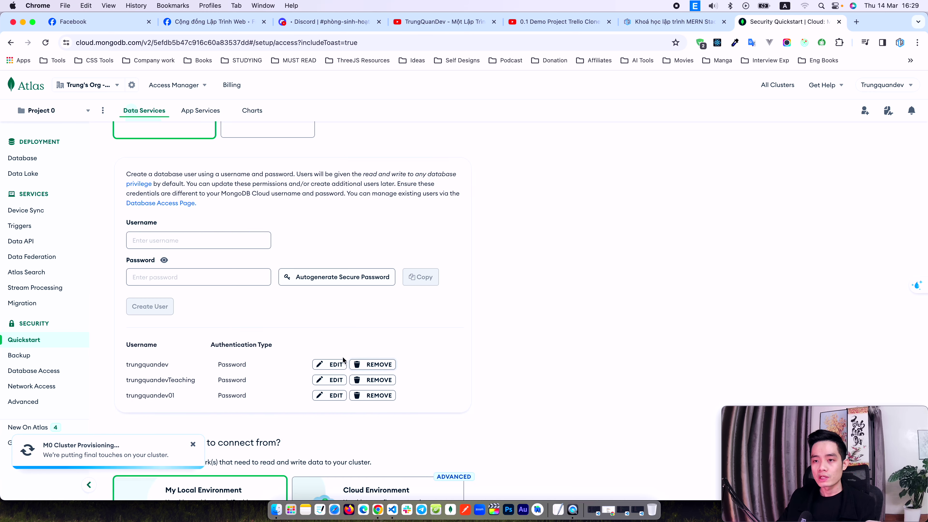
scroll(259, 389, "up", 4)
scroll(259, 389, "down", 13)
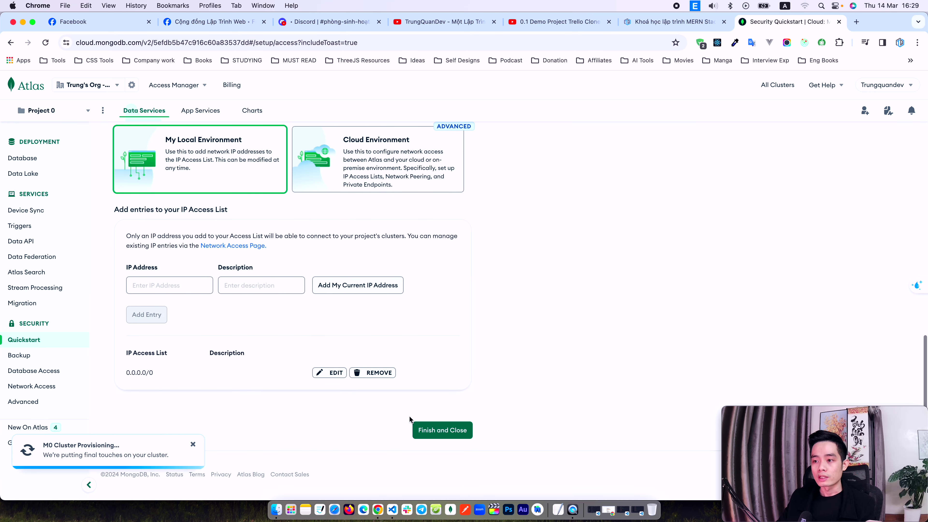
left_click(432, 435)
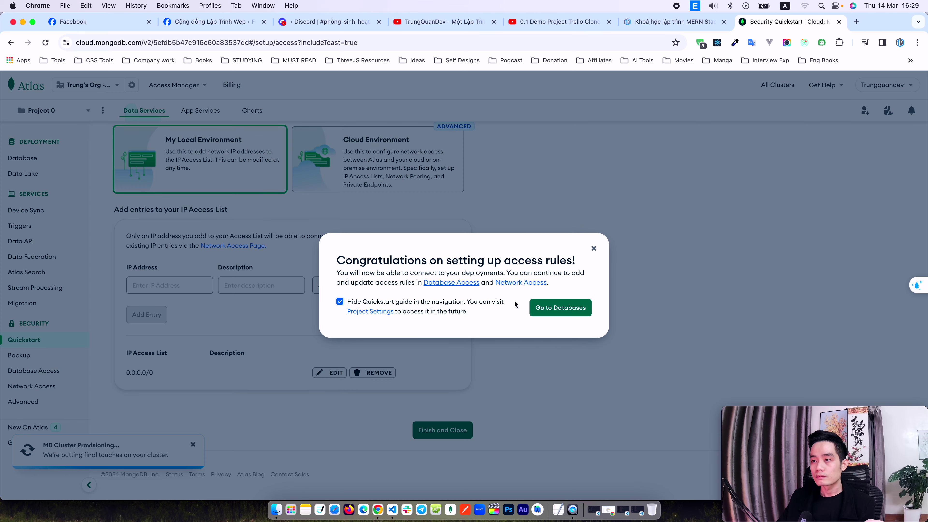
Go to the database deployments, open Cluster0's collections, dismiss the dark mode announcement and collapse the sample_mflix database
left_click(547, 308)
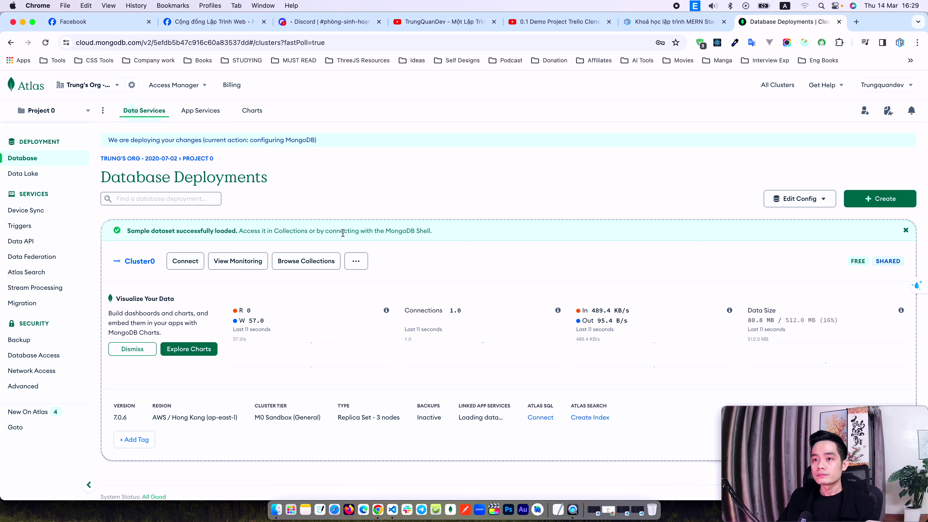
scroll(435, 236, "down", 2)
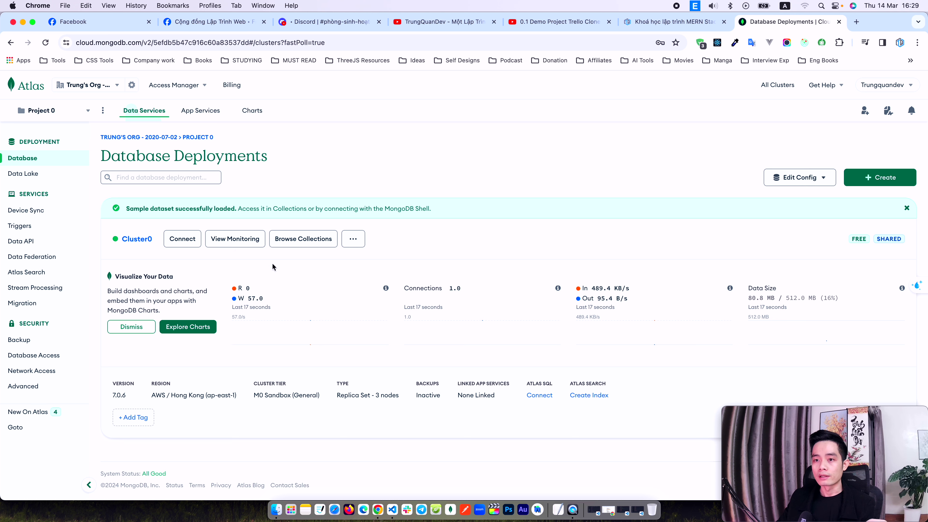
left_click(137, 242)
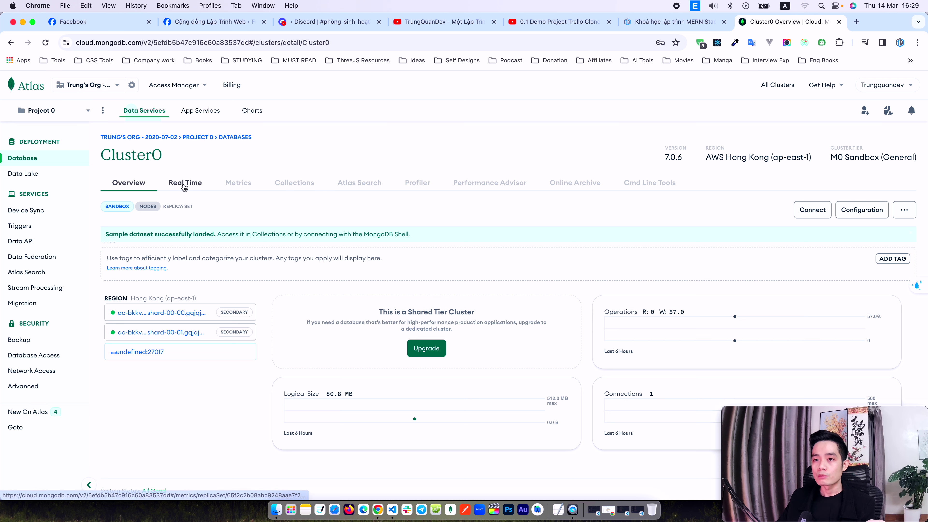
left_click(310, 184)
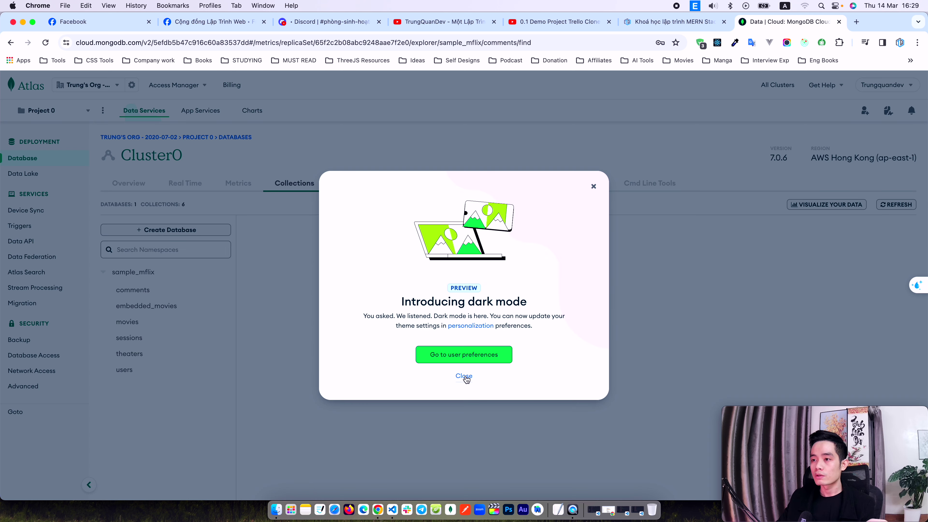
left_click(465, 377)
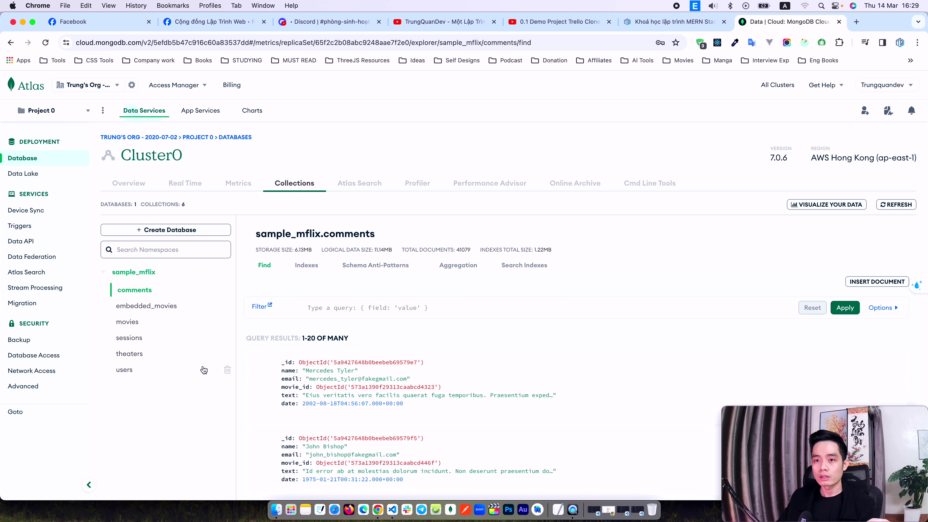
left_click(106, 276)
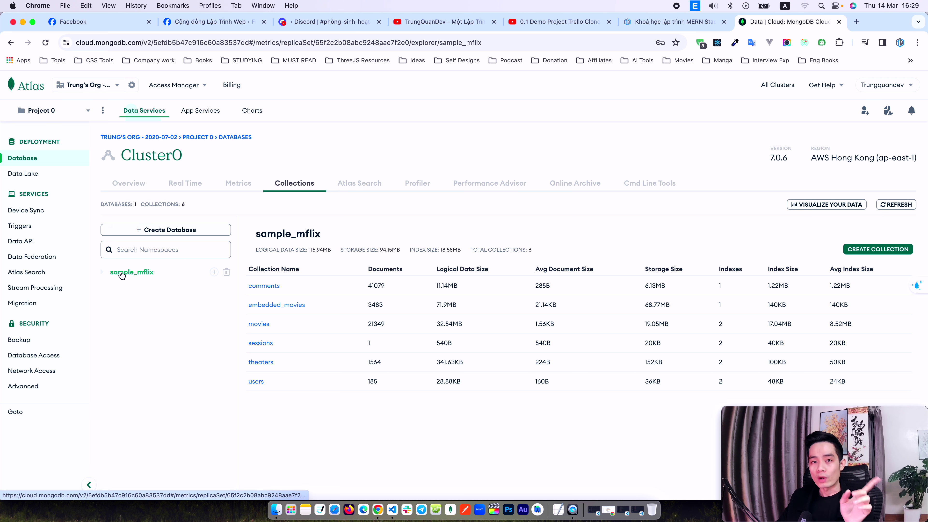
Start a new database named trello-trungquandev-mern-stack-pro, copying the DATABASE_NAME value from .env in VS Code, with boards as its collection
left_click(184, 231)
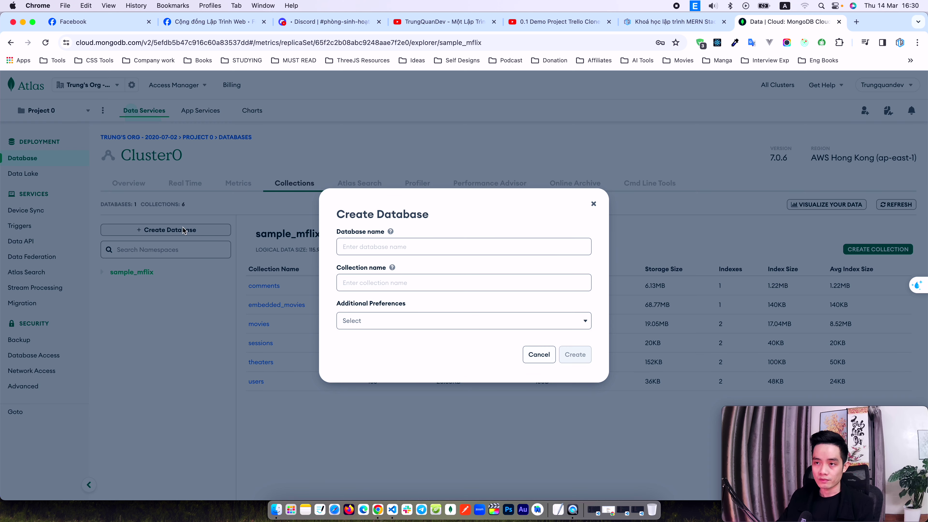
key("super+Tab")
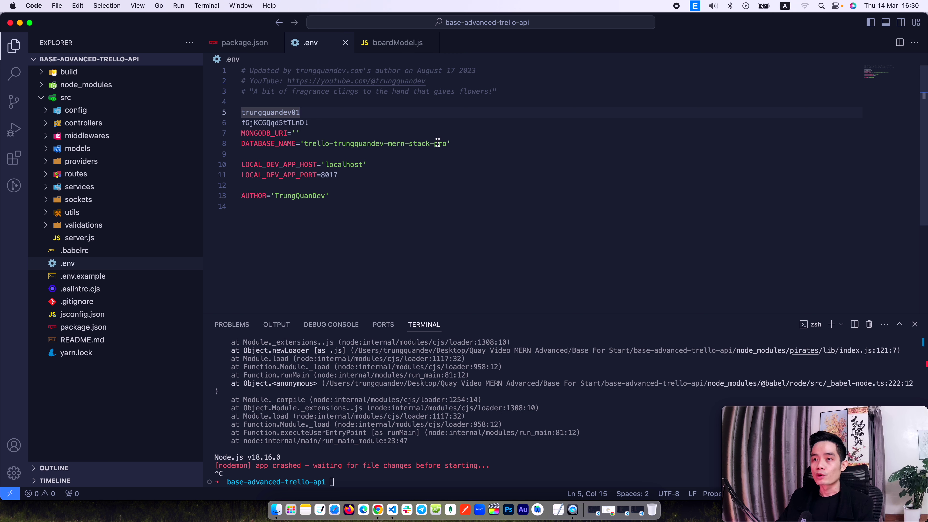
left_click_drag(305, 143, 448, 143)
key("super+c")
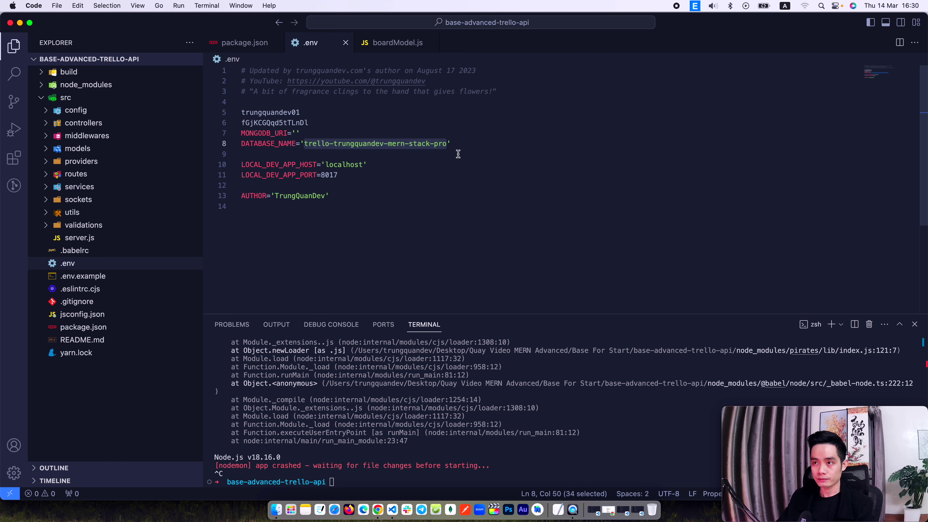
key("super+Tab")
left_click(399, 244)
key("super+v")
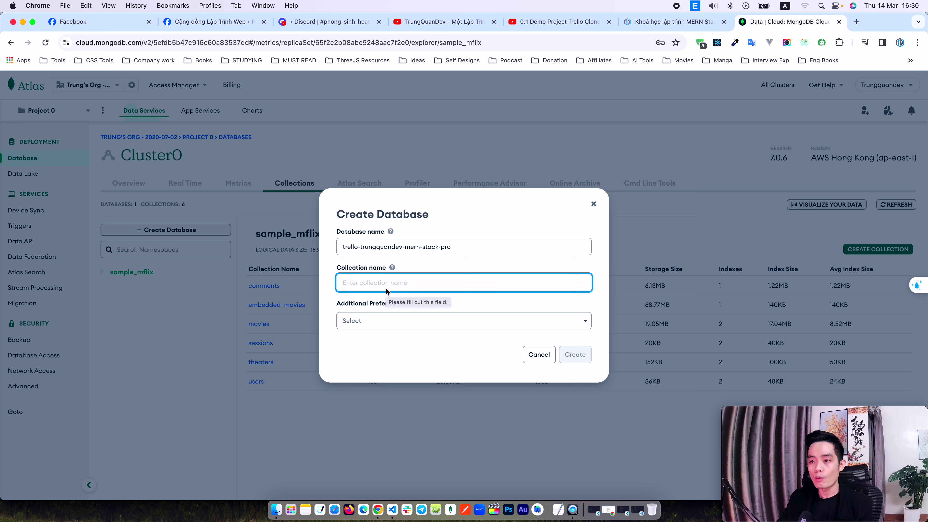
type("boards")
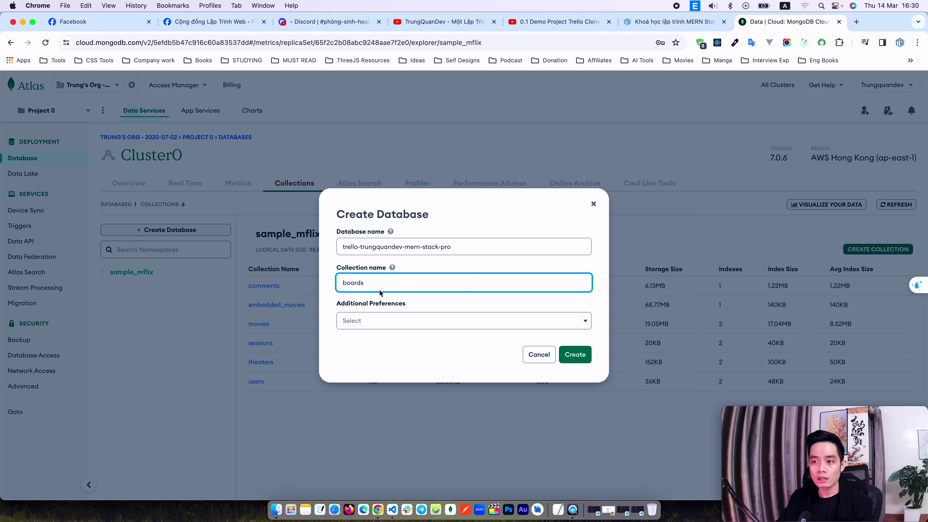
Check the additional collection preferences, leave them unselected, and create the database
double_click(363, 285)
key("super+Tab")
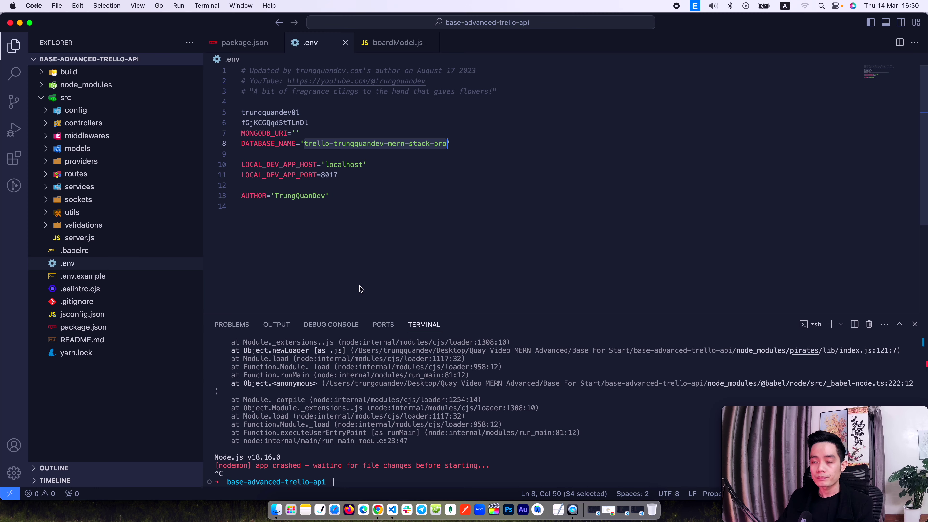
key("super+Tab")
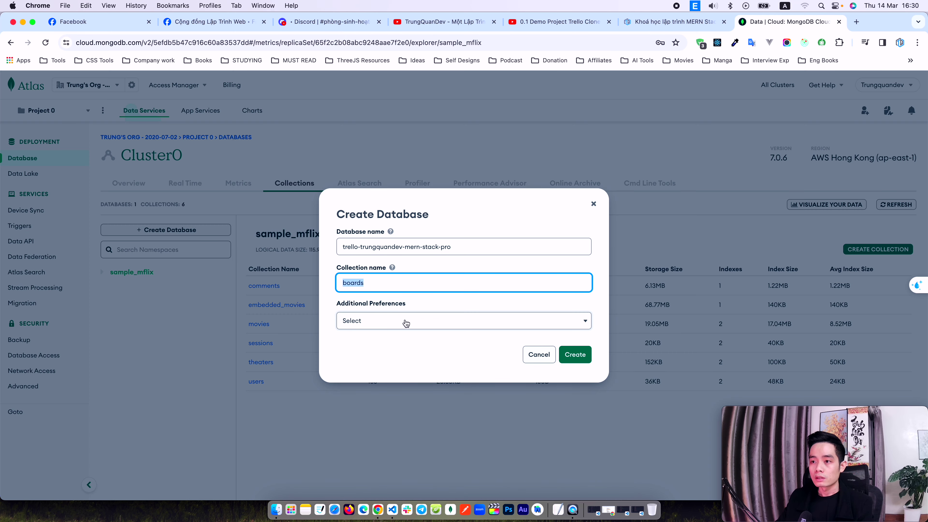
left_click(405, 323)
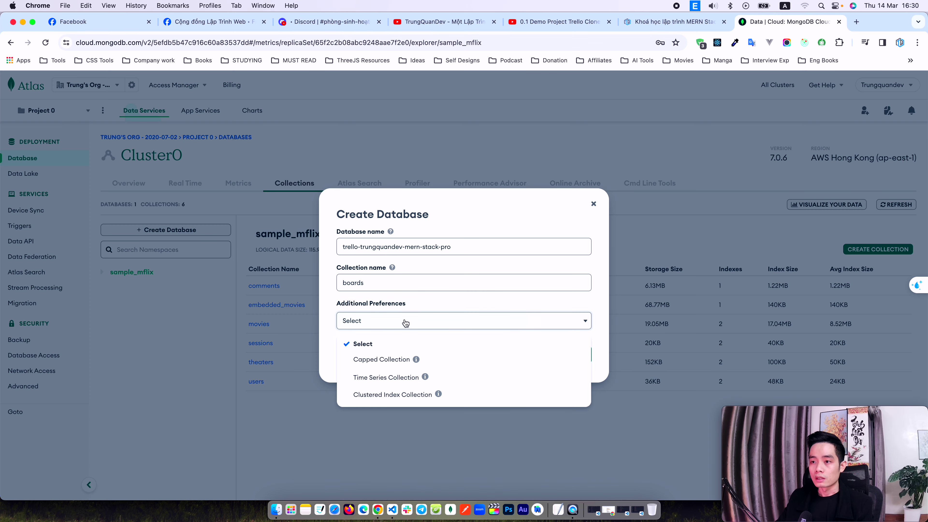
left_click(442, 306)
left_click(416, 321)
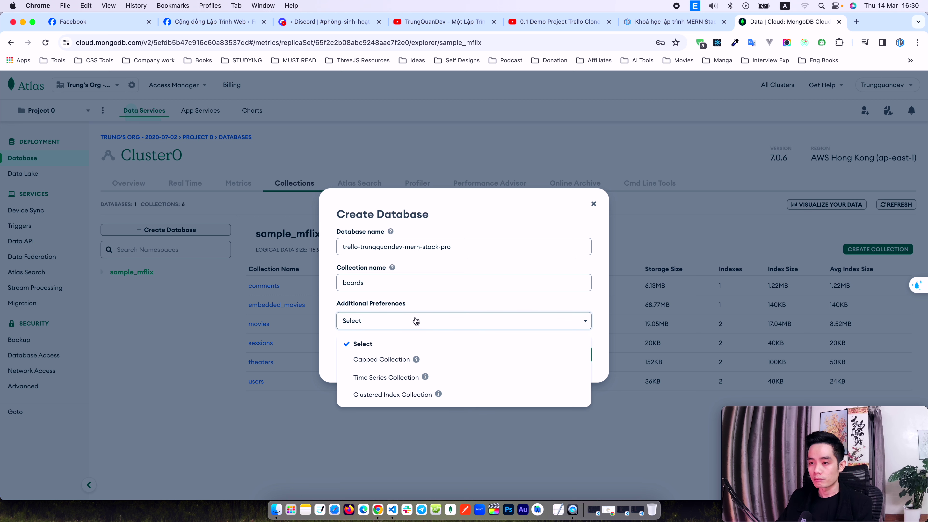
left_click(350, 305)
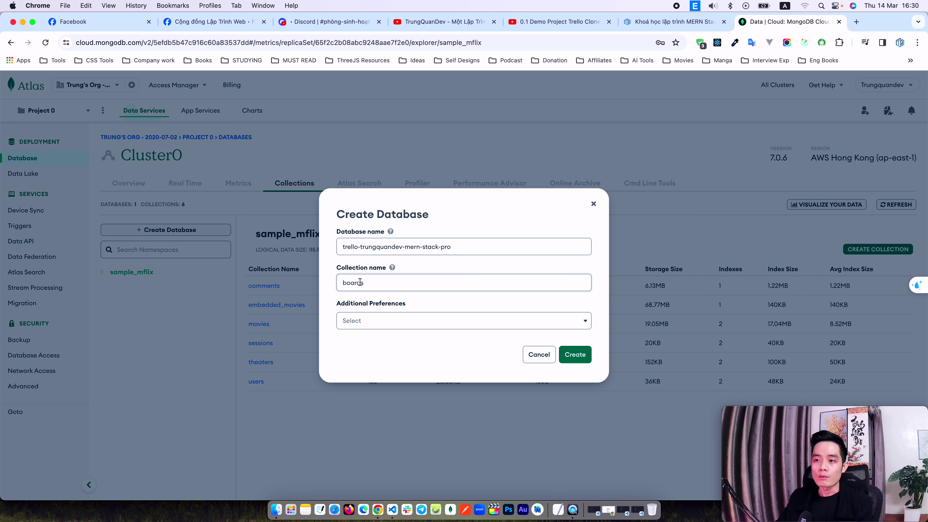
left_click(574, 354)
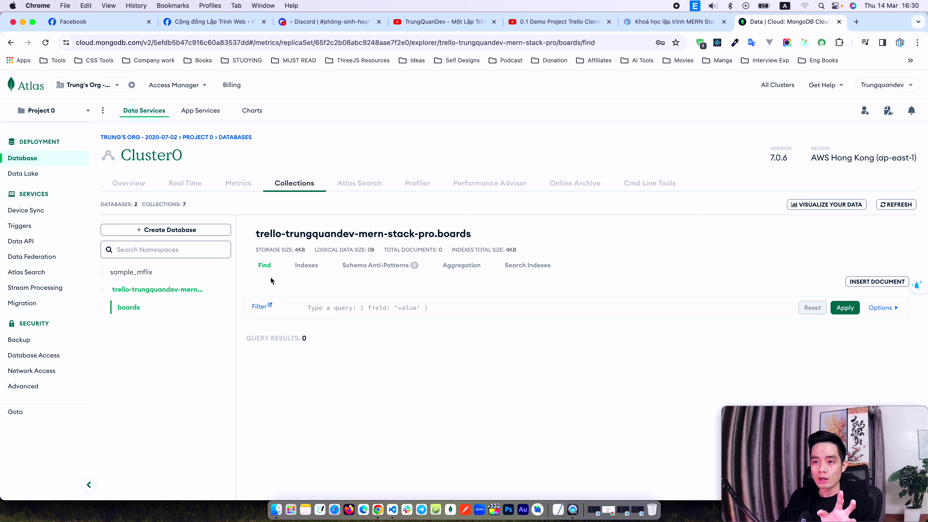
Begin inserting a document into the boards collection, enlarge the page to 150% and switch the document to JSON view
double_click(455, 234)
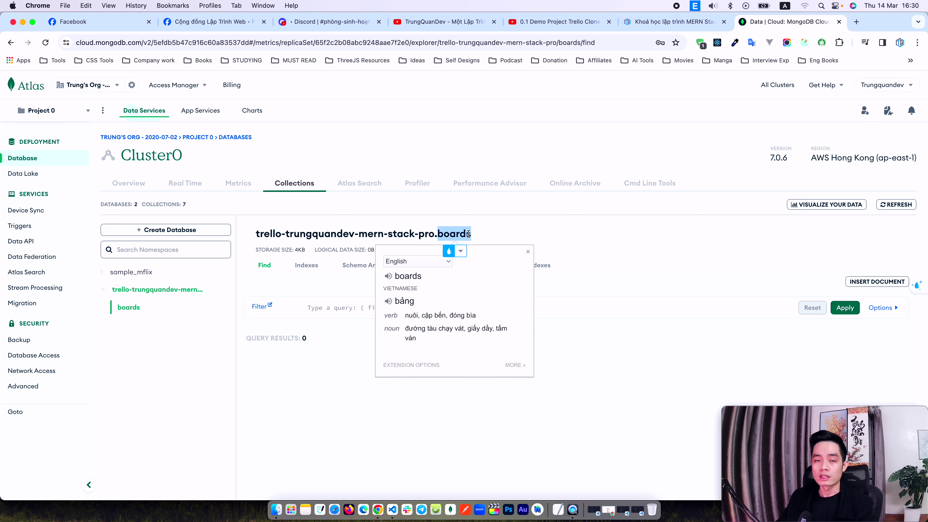
left_click(623, 245)
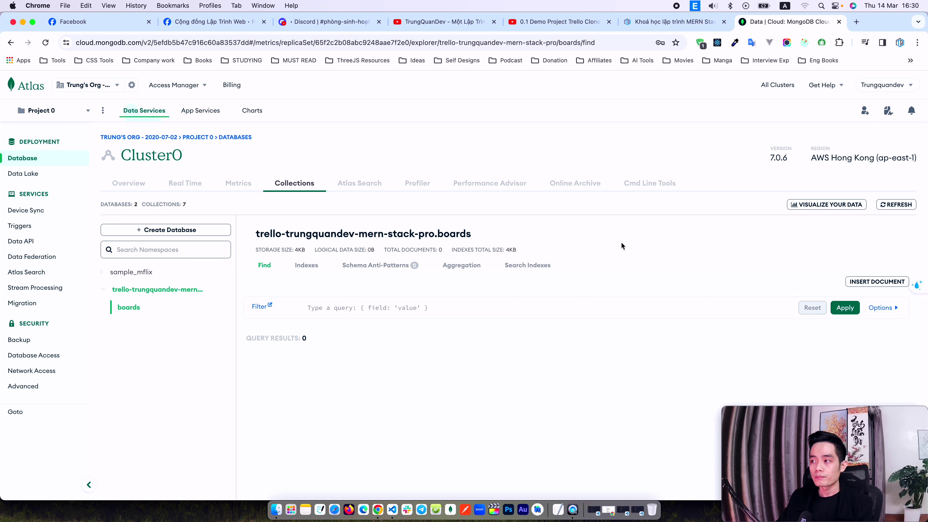
left_click(862, 283)
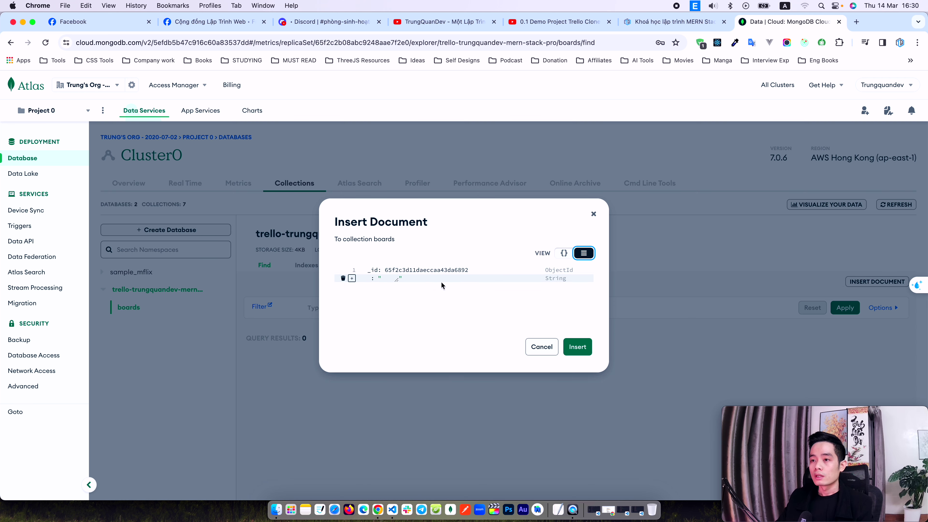
key("super+equal")
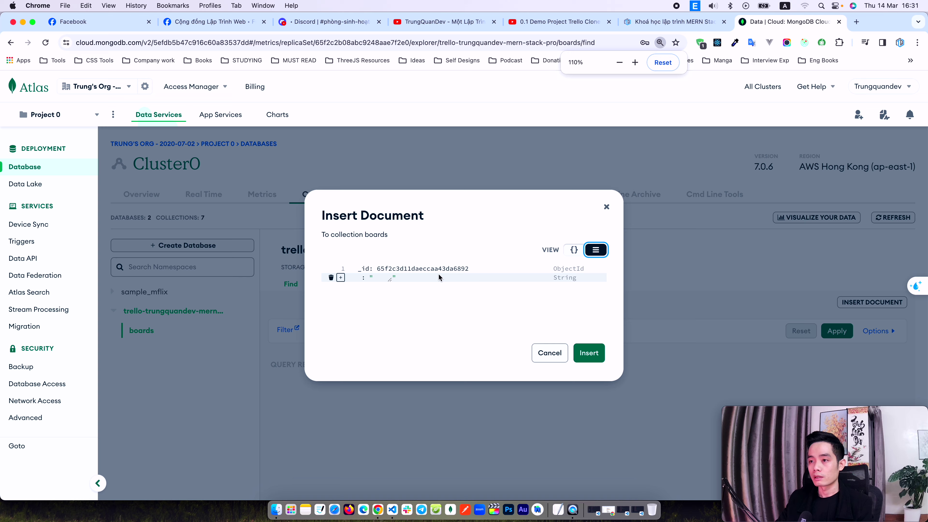
key("super+equal")
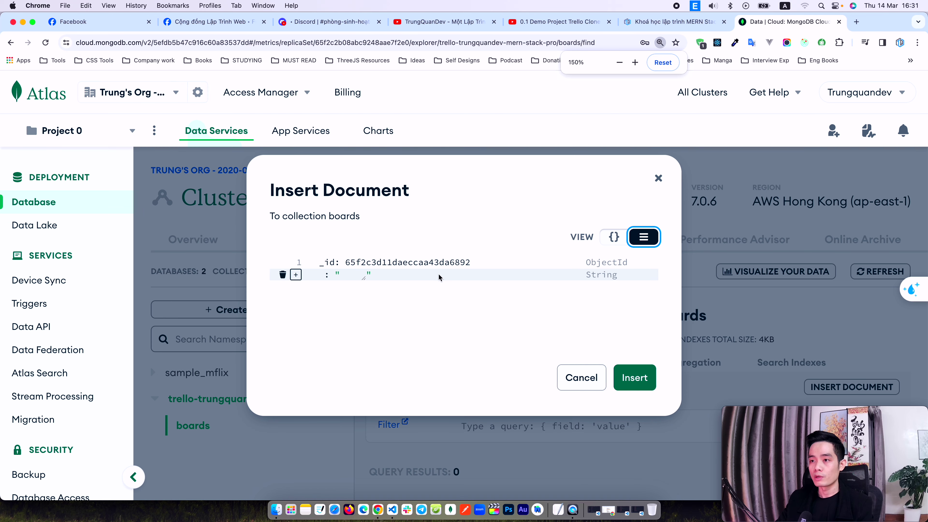
left_click(614, 237)
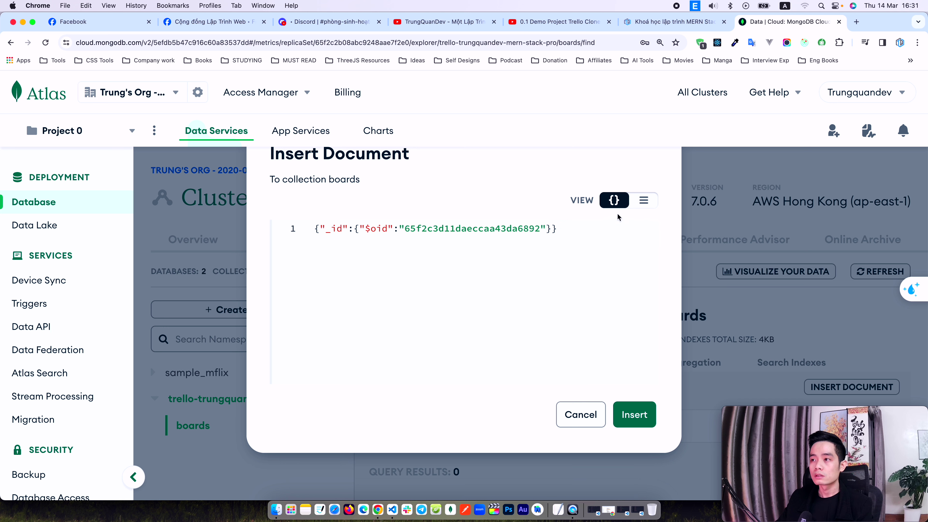
Break the JSON document's outer braces onto separate lines and add a comma and a new line after the _id field
left_click(320, 228)
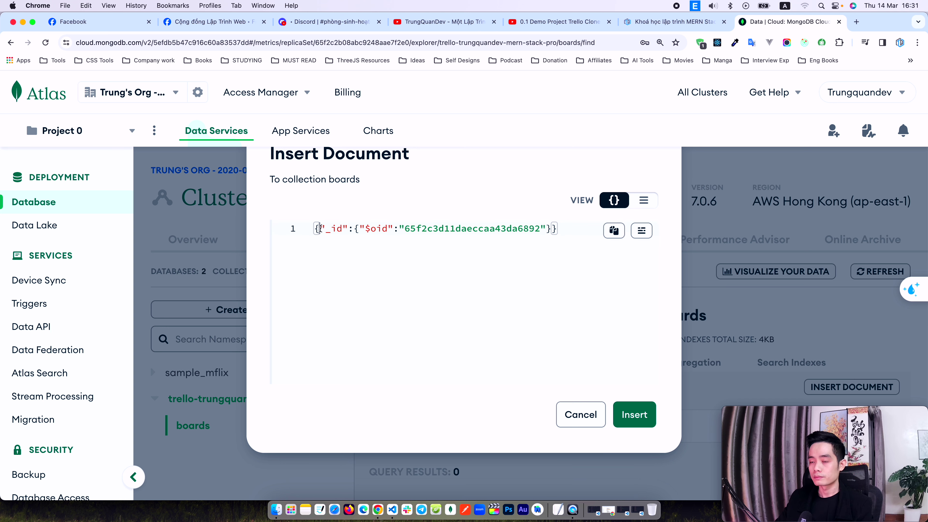
key("Return")
left_click(559, 239)
key("Return")
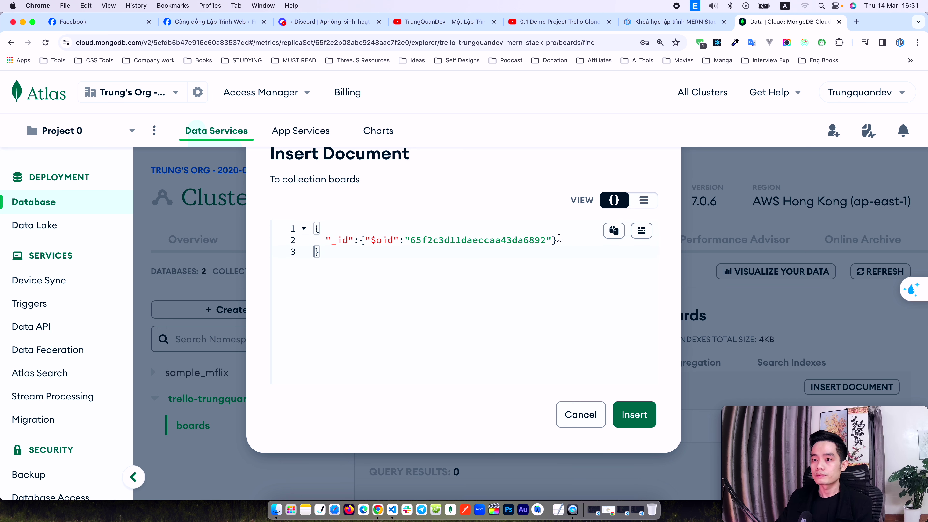
left_click(553, 241)
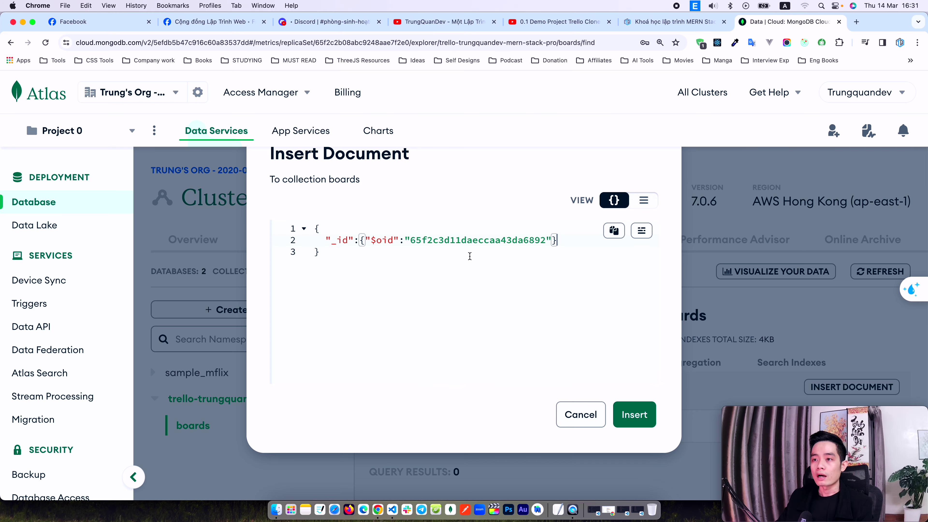
type(",")
key("Return")
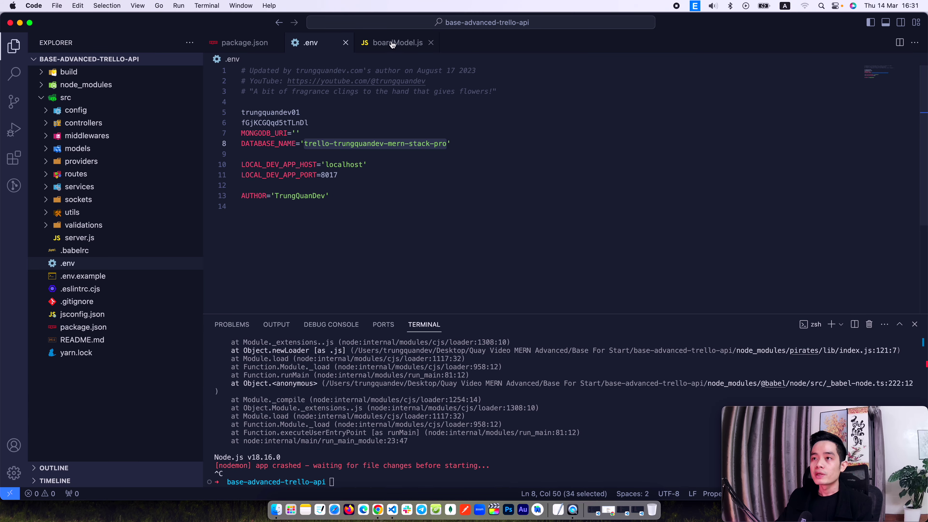
Look up the title field in boardModel.js in VS Code and add "title": "Board demo" to the new boards document
left_click(392, 45)
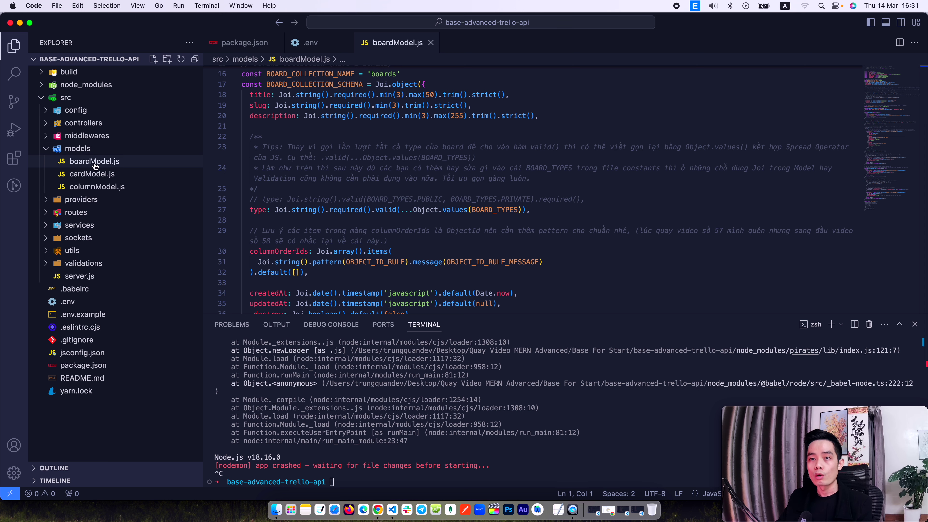
scroll(285, 143, "up", 2)
double_click(260, 114)
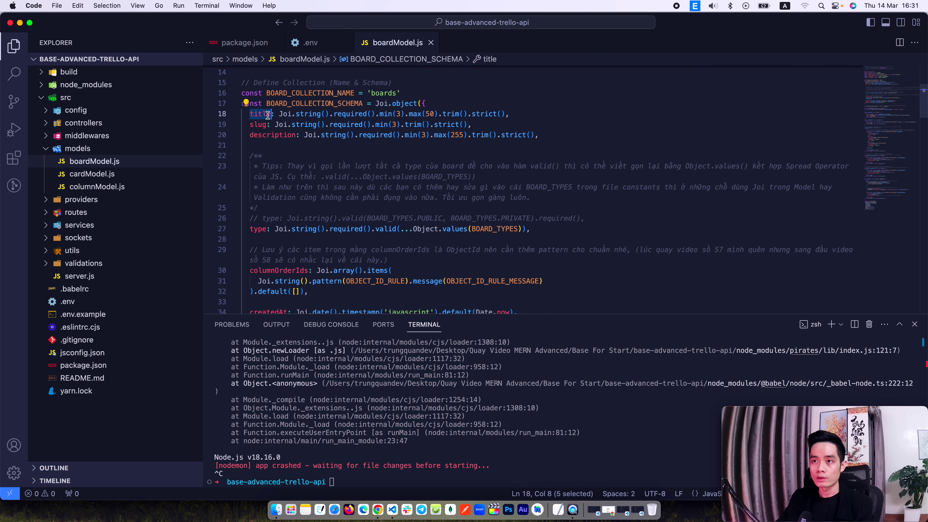
key("super+Tab")
type("\"title\"")
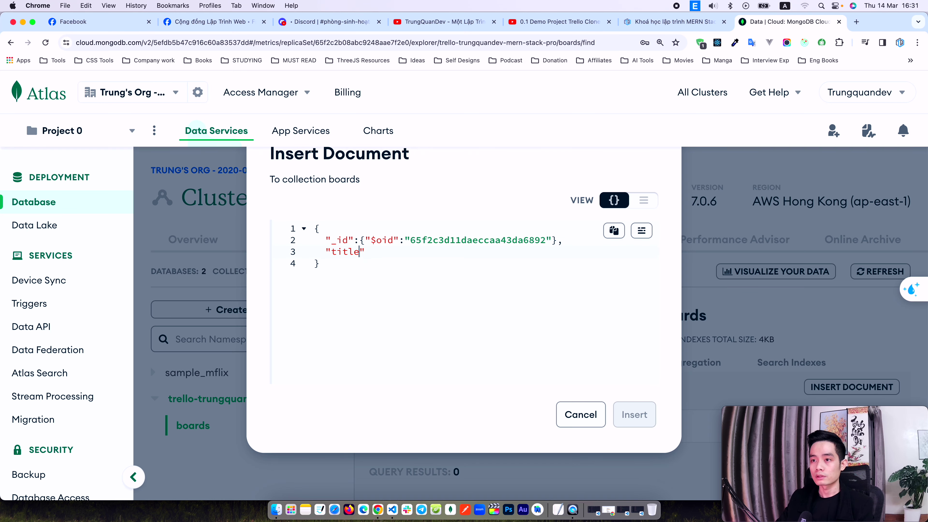
type(": ")
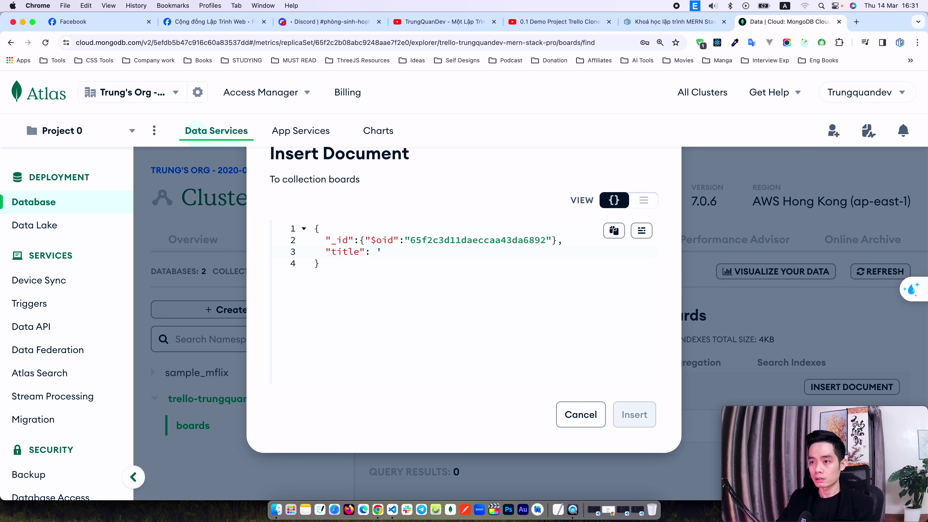
type("\"")
type("Board ")
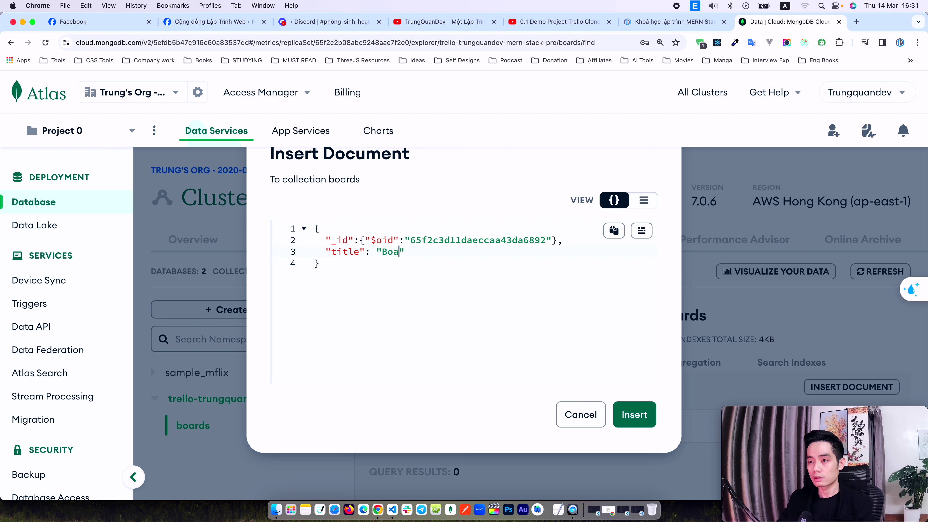
type("demo")
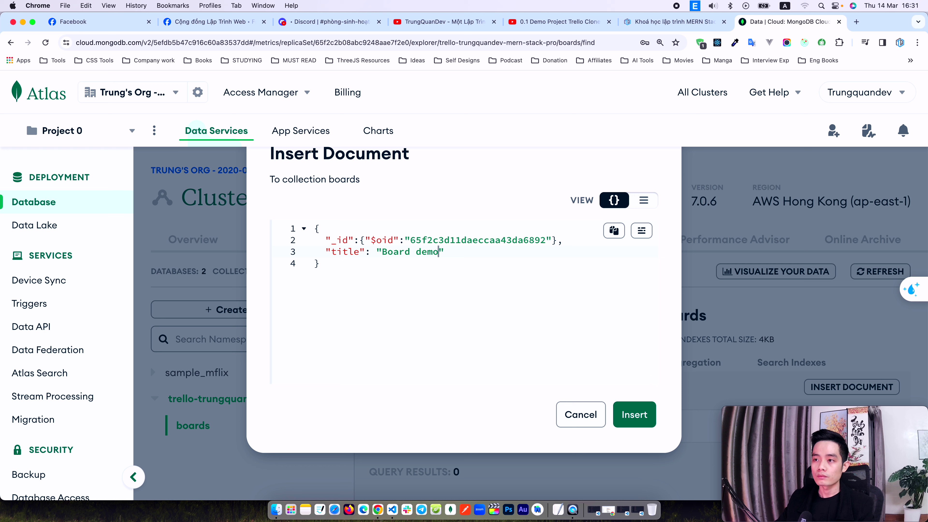
Copy the description field name from boardModel.js in VS Code and add it as a quoted key after the title in the boards document
key("super+Tab")
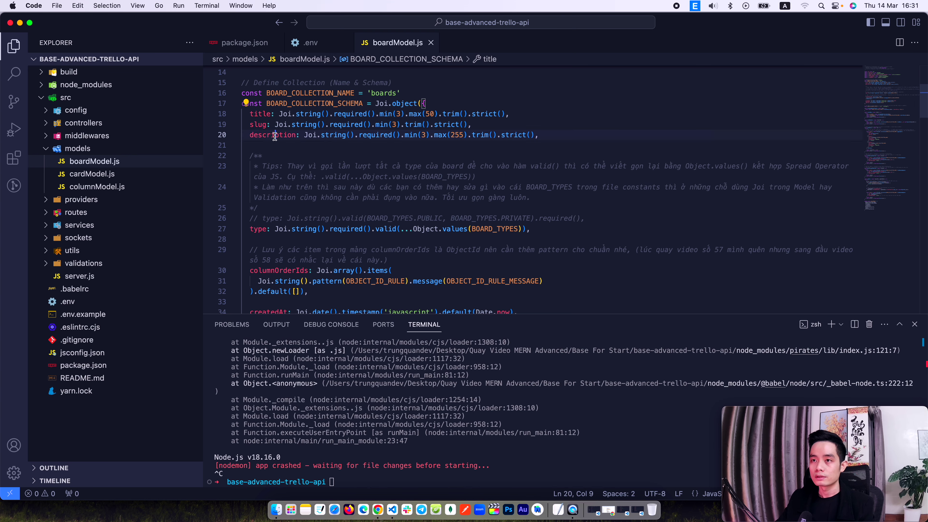
double_click(275, 136)
key("super+c")
key("super+Tab")
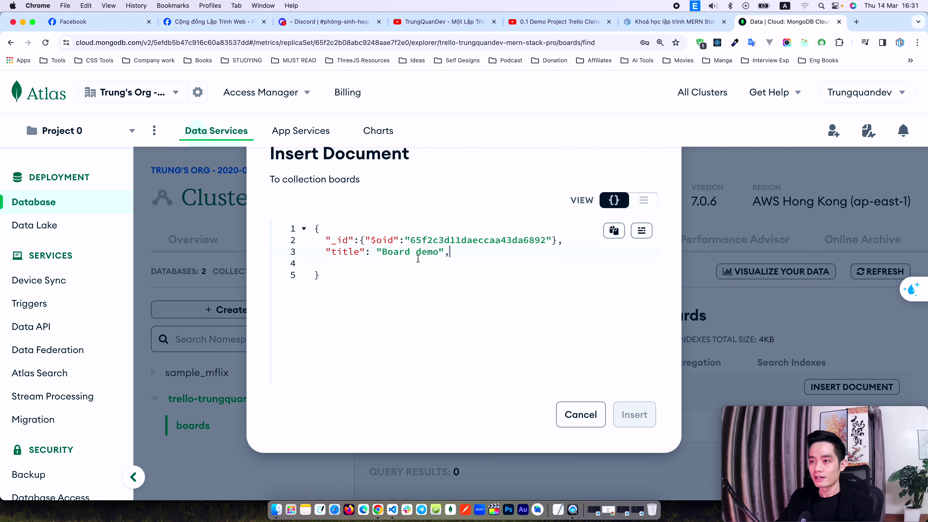
key("Return")
type("\"")
key("super+v")
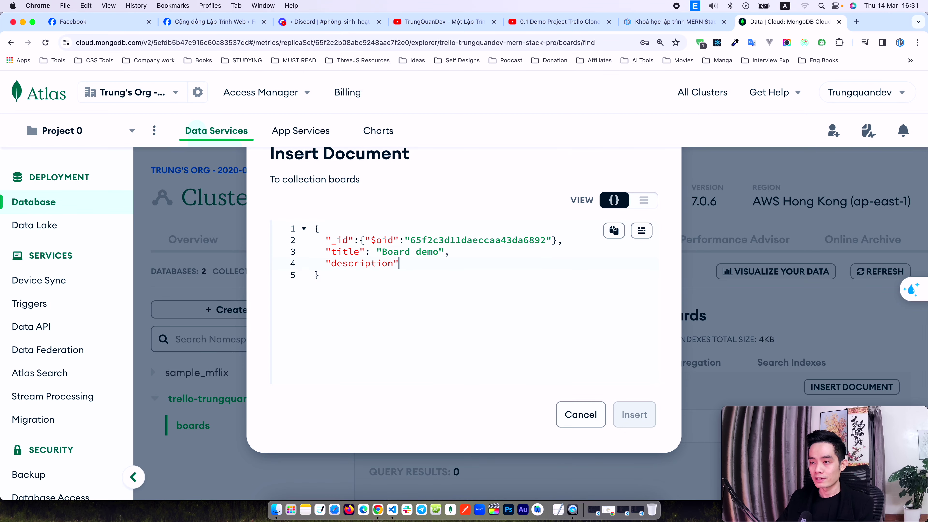
Give the description key the value "Board demo description", reusing the title text, and end the line with a comma
key("super+Tab")
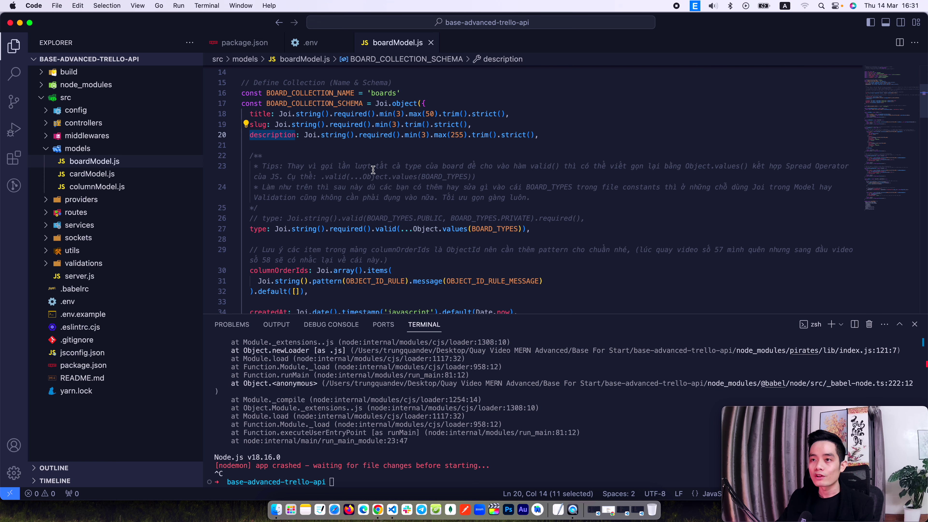
key("super+Tab")
left_click_drag(450, 251, 376, 252)
key("super+c")
left_click(452, 263)
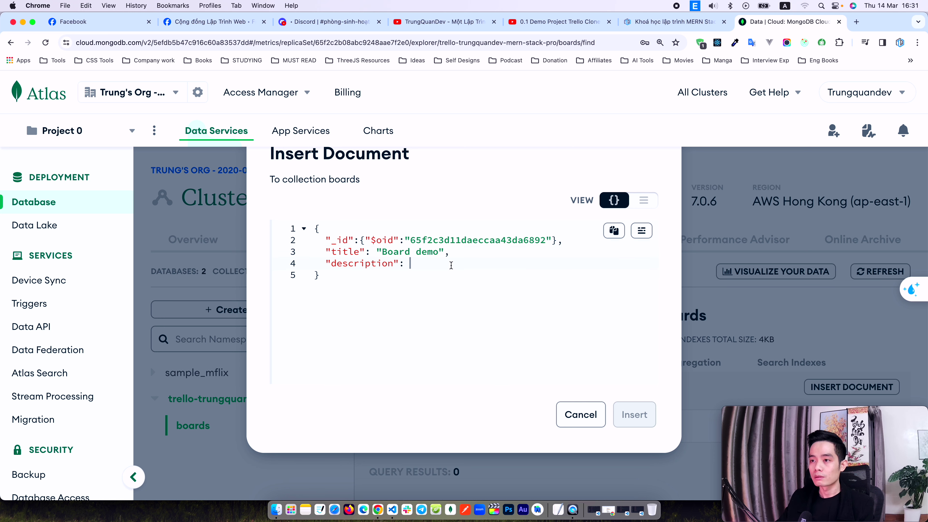
key("super+v")
type("description")
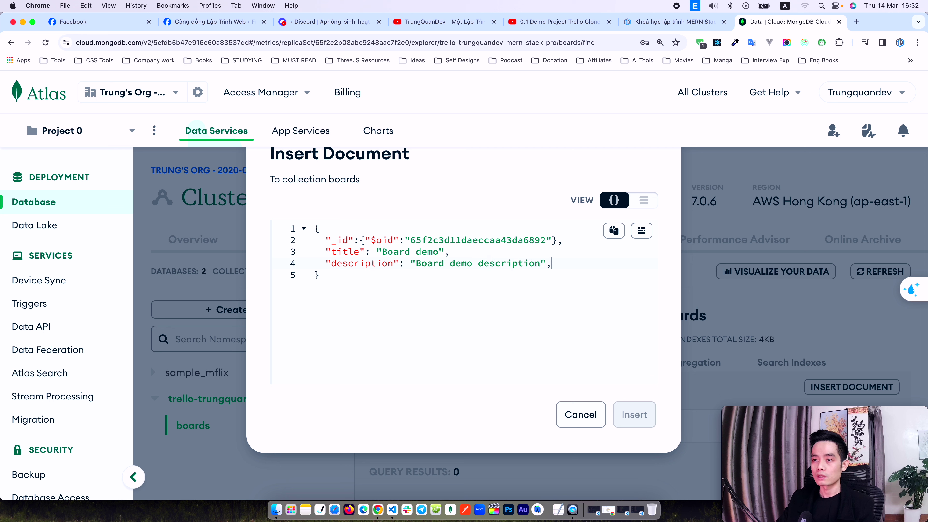
Check the type field in boardModel.js in VS Code and add "type": "public", on a new line of the boards document
key("Down")
key("super+Tab")
scroll(272, 190, "down", 2)
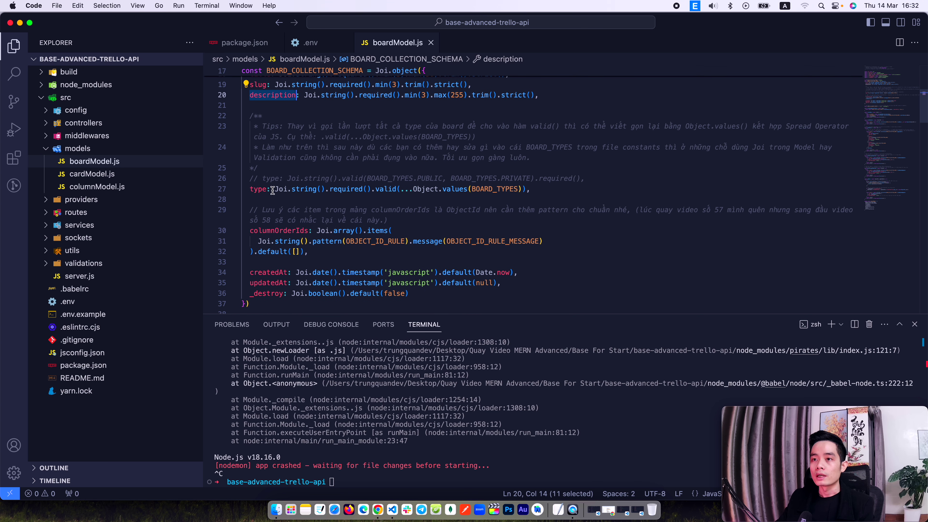
key("super+Tab")
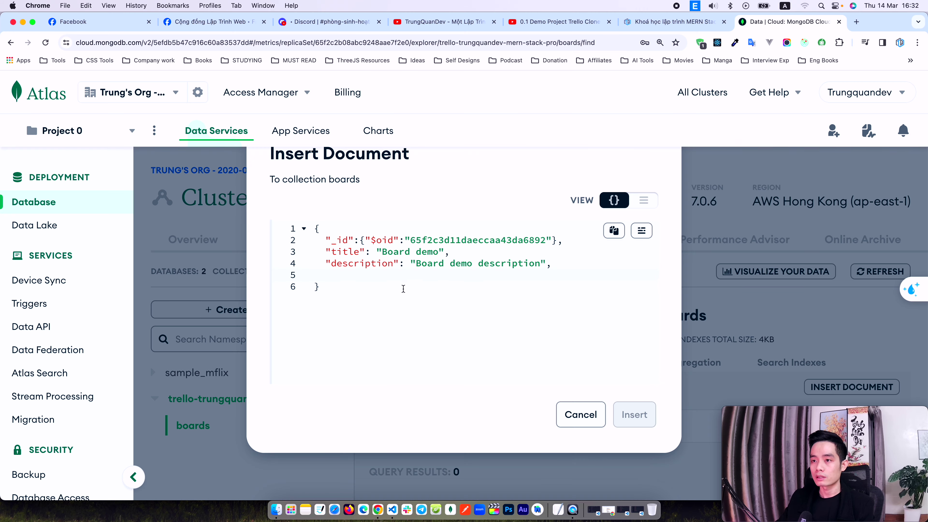
type("\"type")
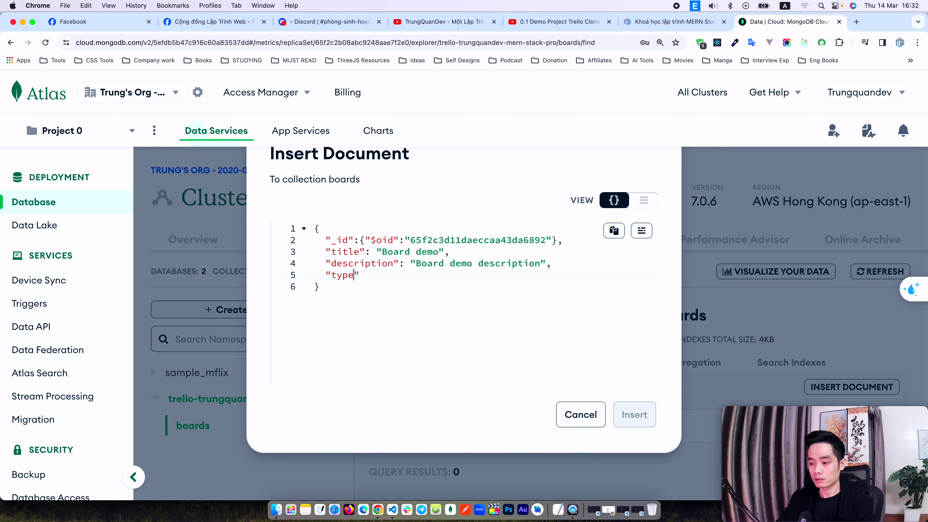
type("\": \"")
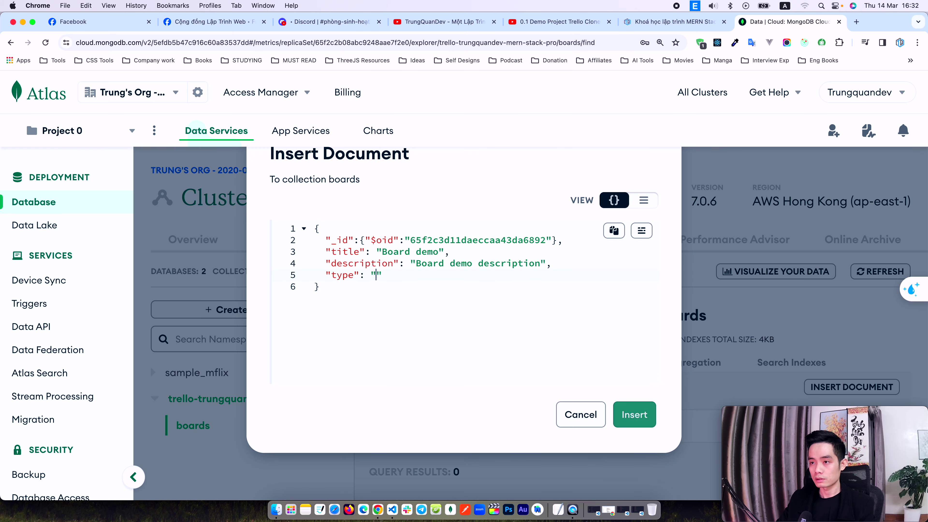
type("public")
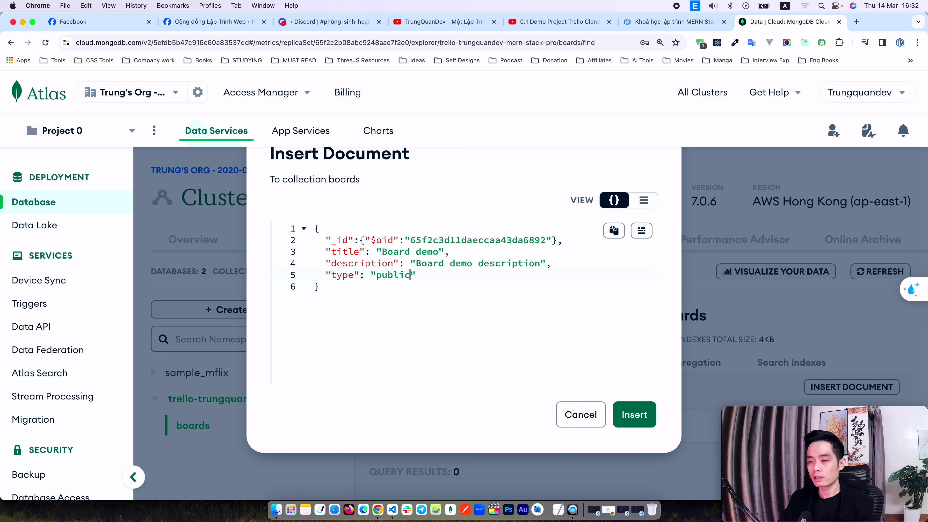
type(",")
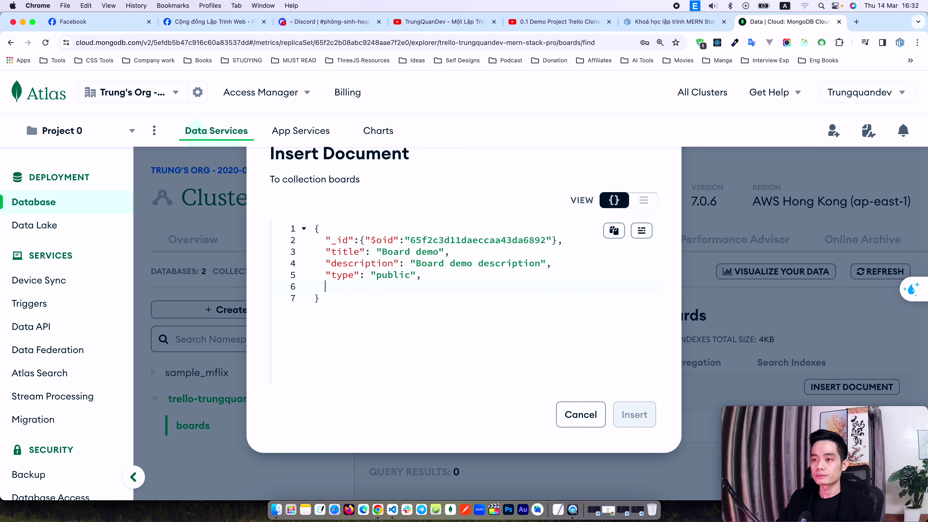
Copy the columnOrderIds field name from boardModel.js in VS Code and add "columnOrderIds": [] to the boards document
key("super+Tab")
double_click(288, 234)
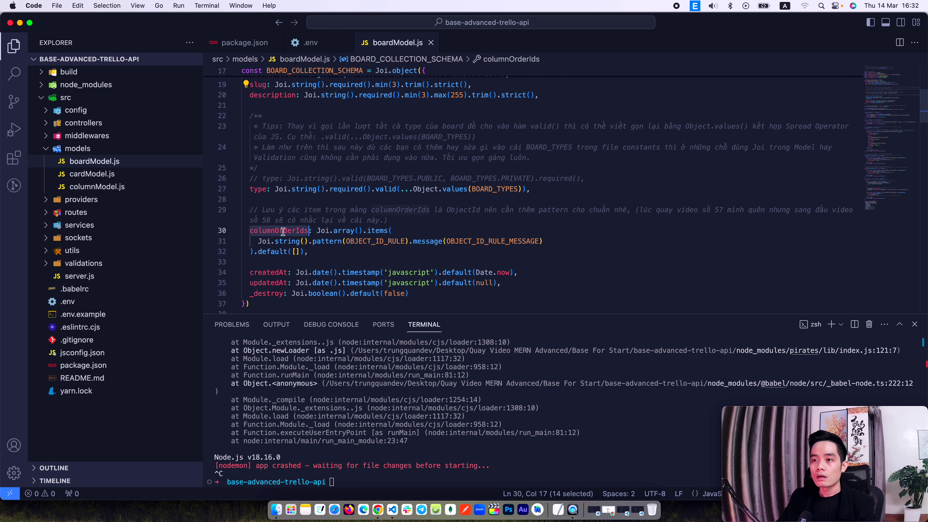
key("super+Tab")
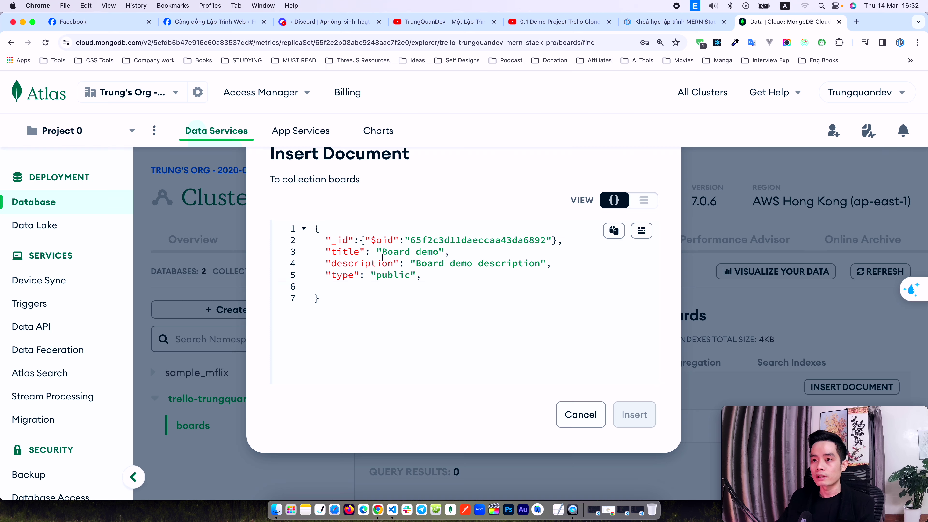
type("\"")
key("super+v")
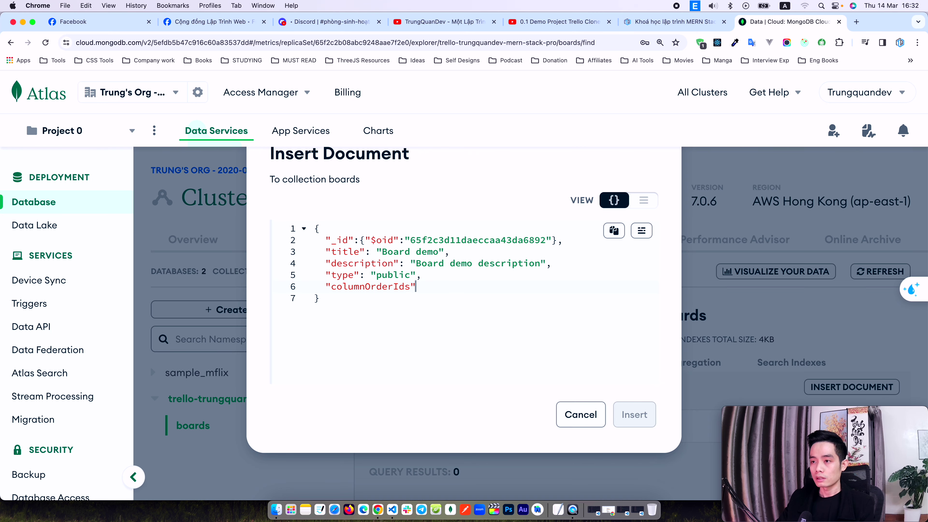
type("[")
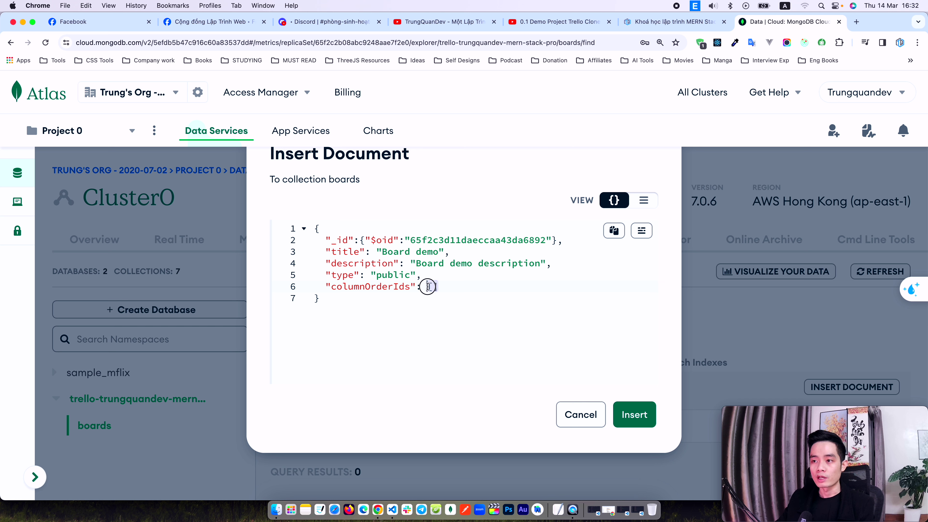
key("super+Tab")
double_click(269, 272)
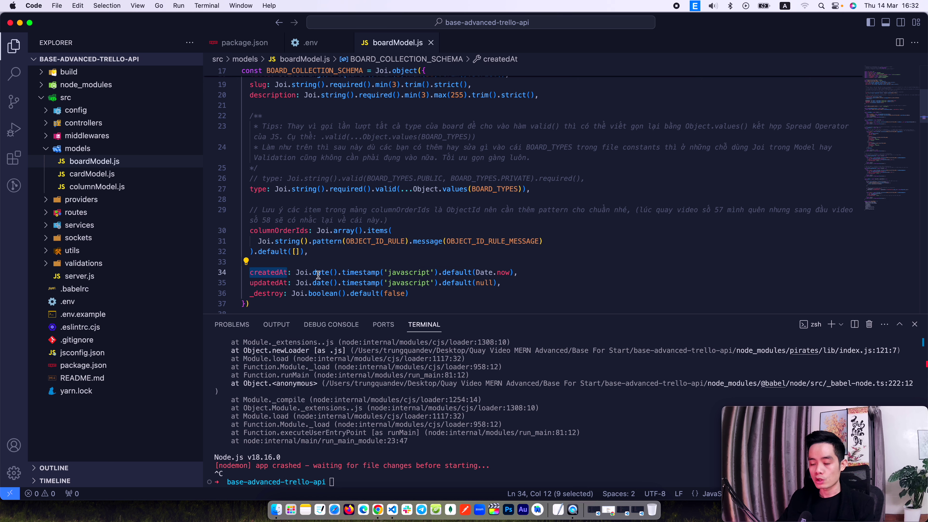
key("super+Tab")
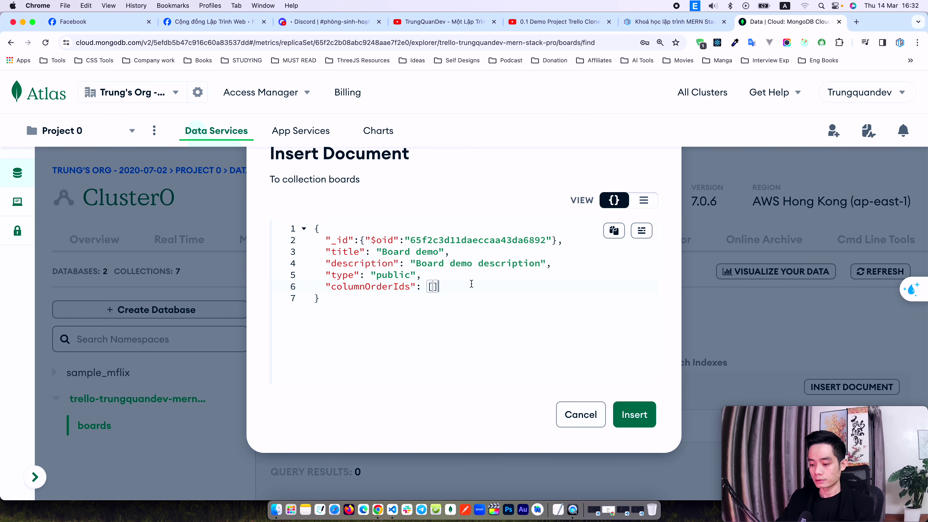
type(",")
key("Return")
key("cmd+v")
key("cmd+z")
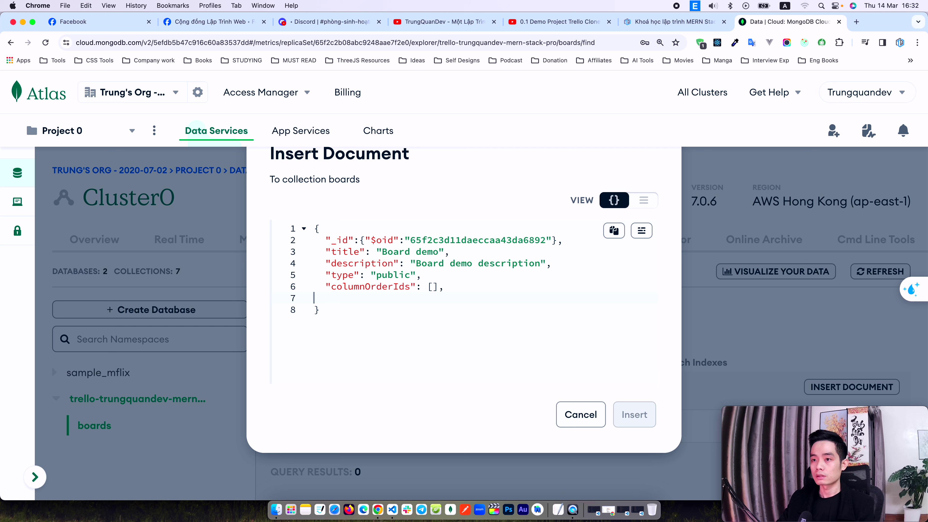
key("BackSpace")
key("BackSpace")
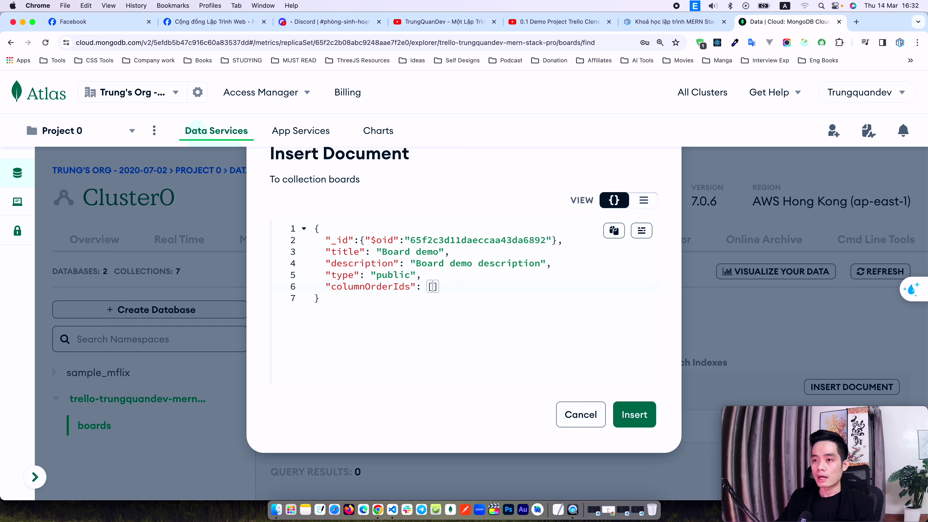
Switch the document to the field-by-field list view and add a field named createdAt after columnOrderIds
left_click(643, 200)
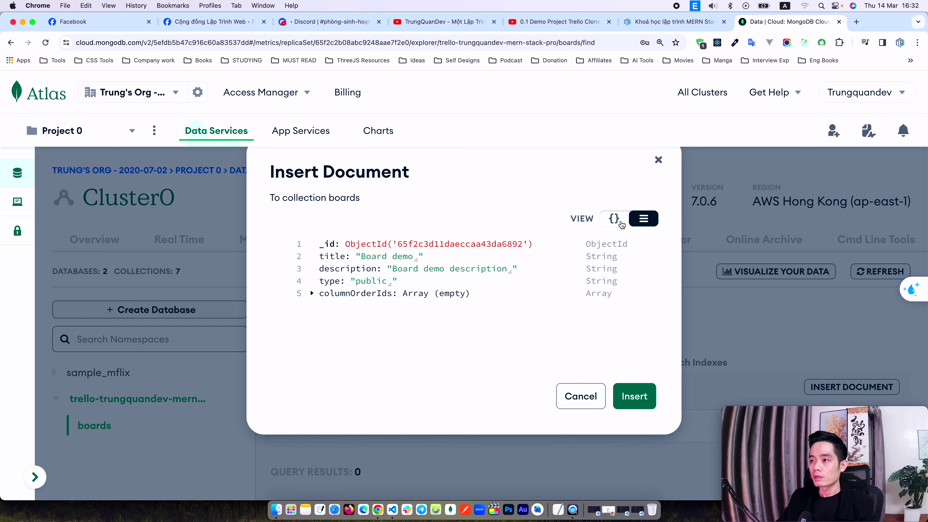
left_click(614, 219)
left_click(644, 203)
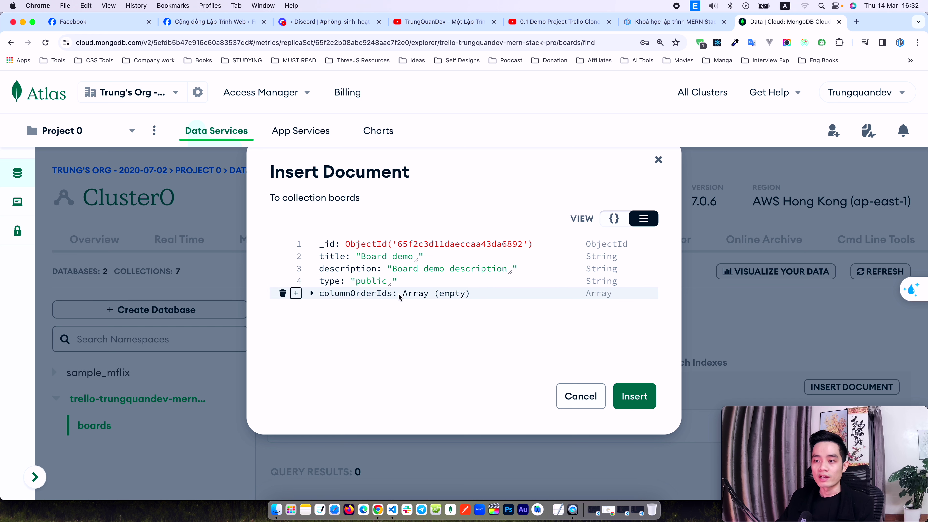
left_click(296, 293)
scroll(384, 334, "down", 1)
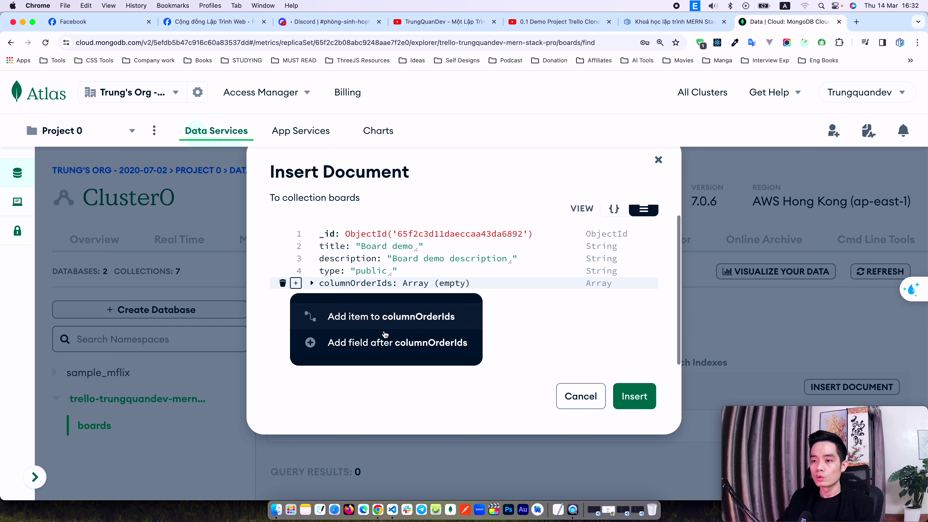
left_click(359, 347)
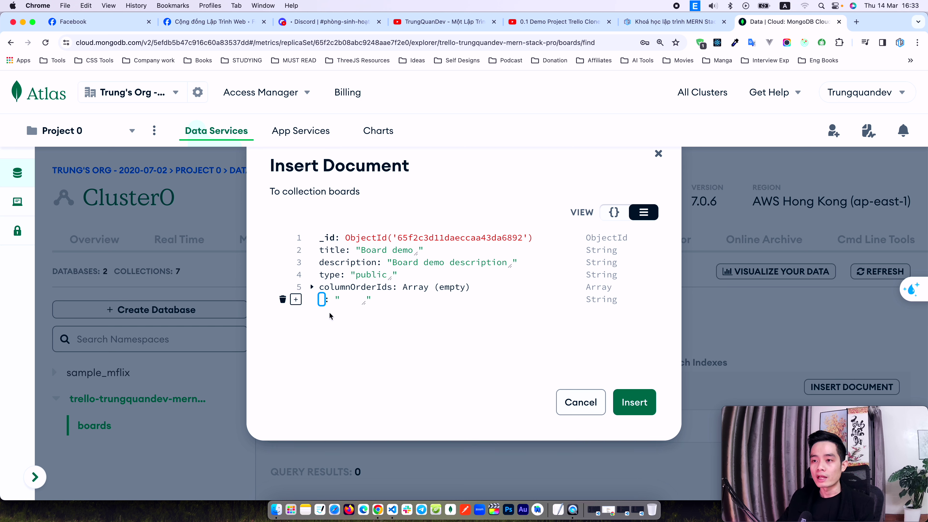
type("createdAt")
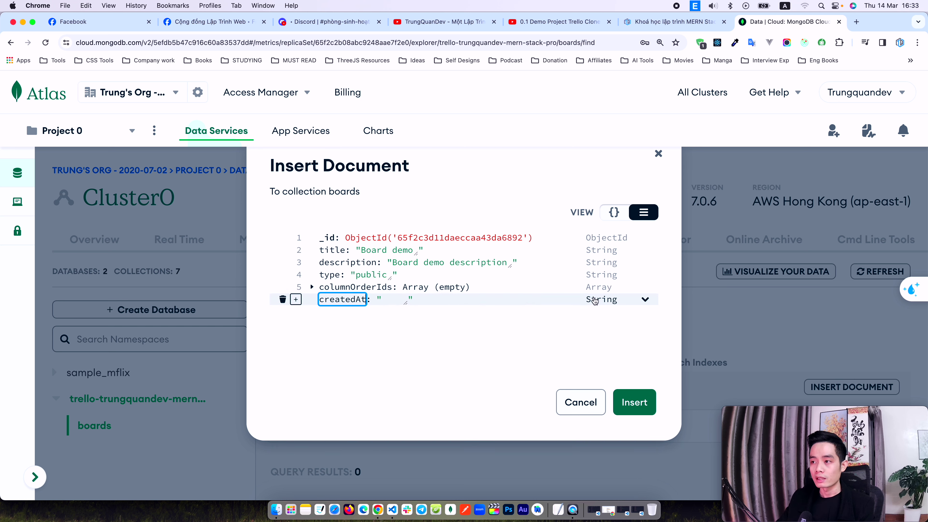
Set the data type of the createdAt field to Timestamp
left_click(637, 300)
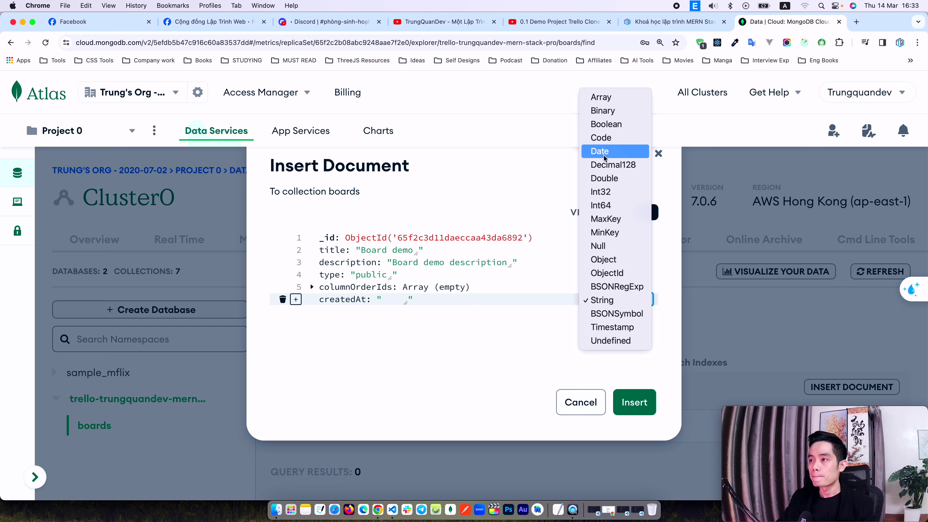
left_click(612, 327)
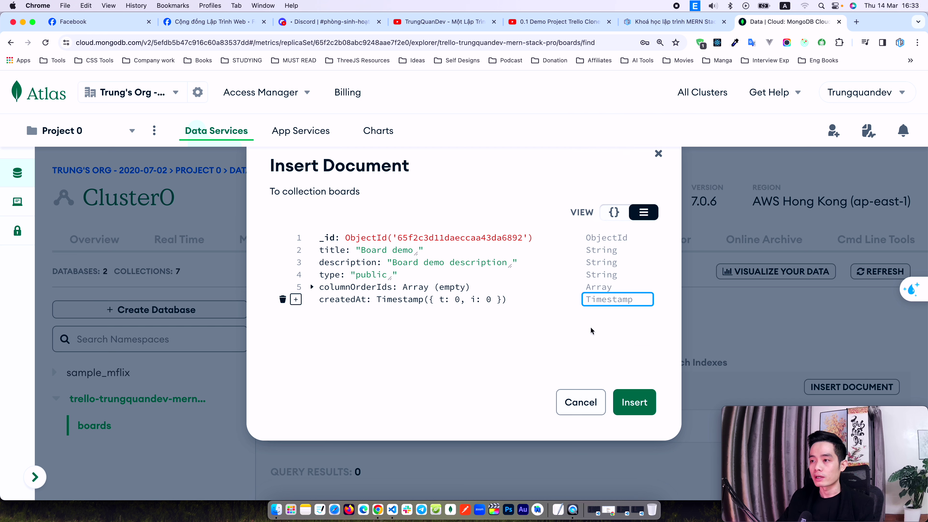
left_click(647, 301)
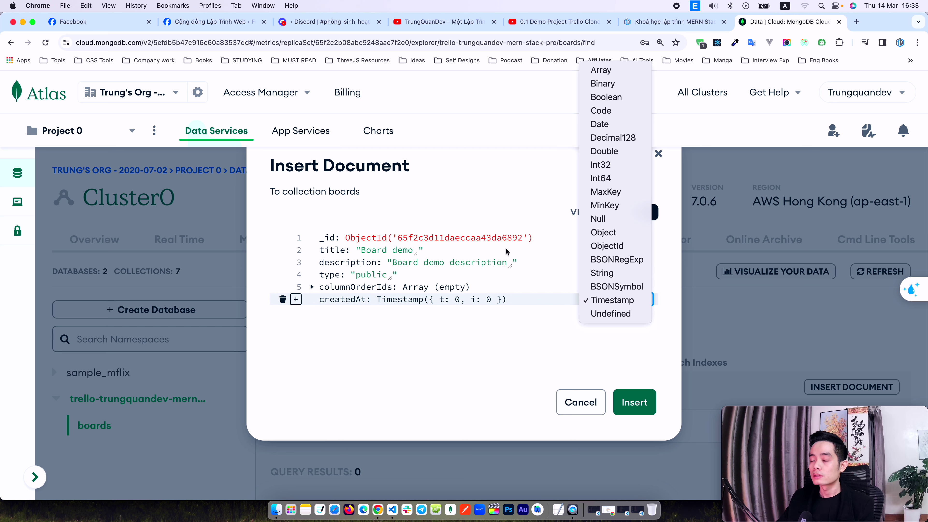
left_click(462, 328)
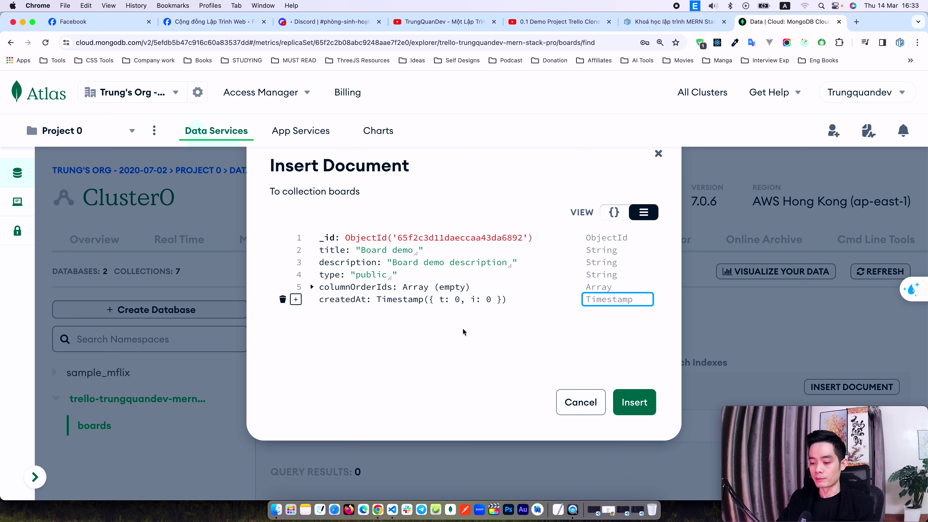
Open the browser's developer tools on the JavaScript console and clear its output
key("super+alt+i")
left_click(732, 80)
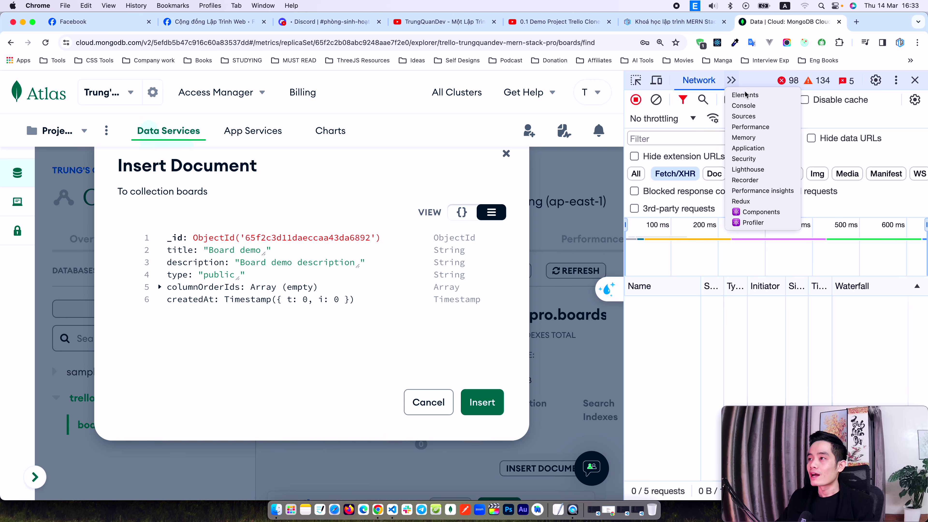
left_click(743, 106)
type("clear")
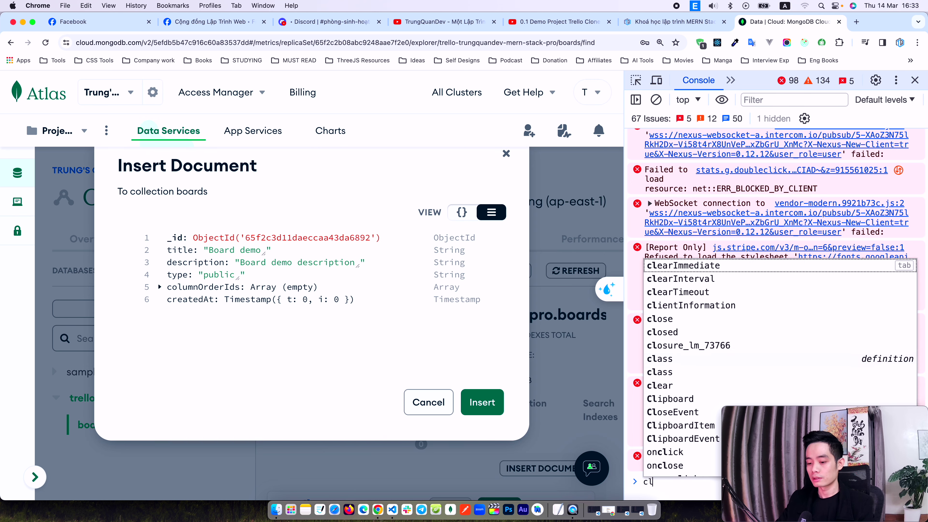
key("Return")
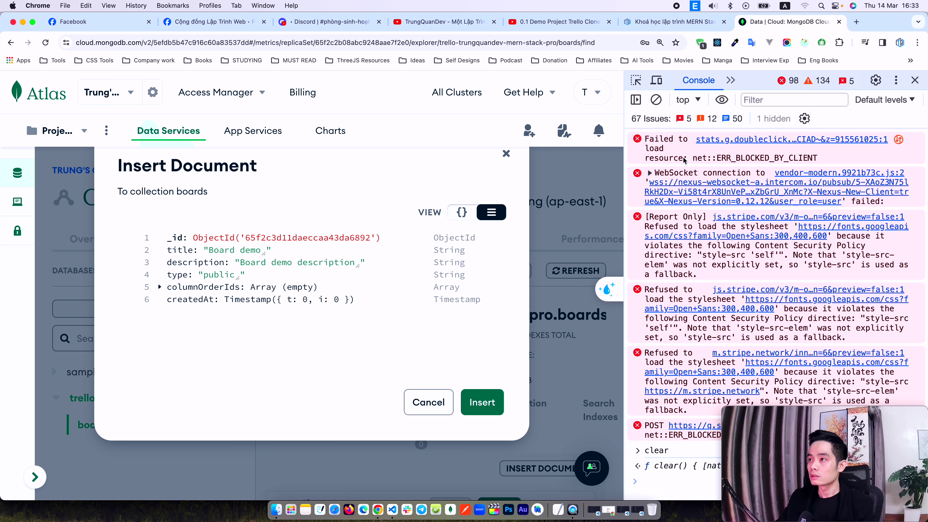
left_click(656, 99)
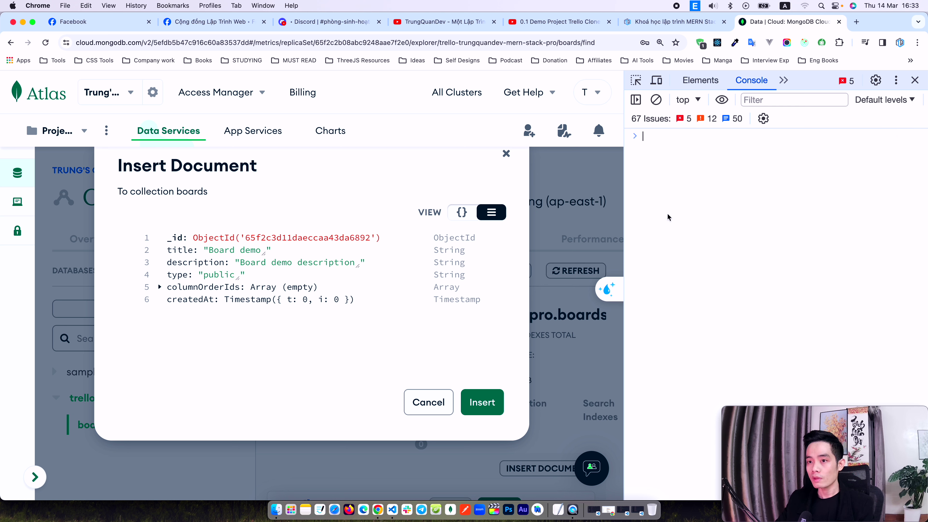
left_click(457, 300)
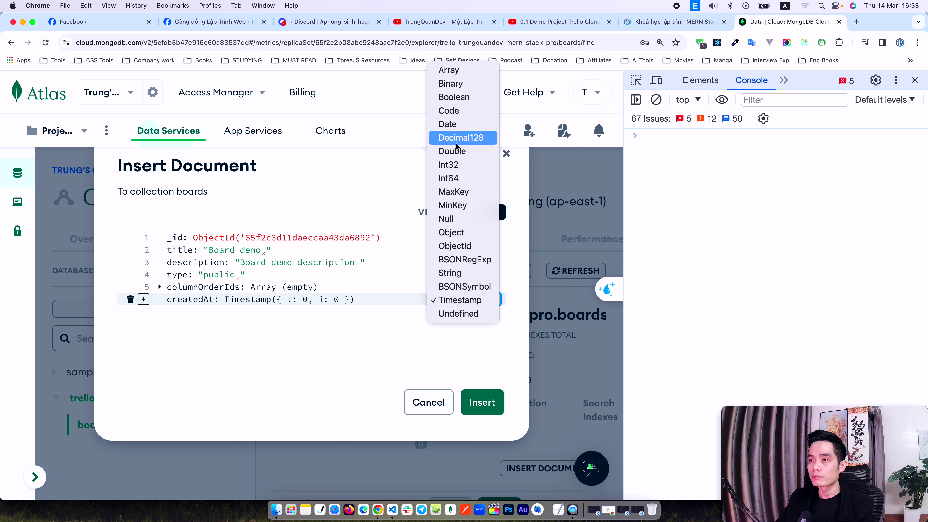
left_click(365, 331)
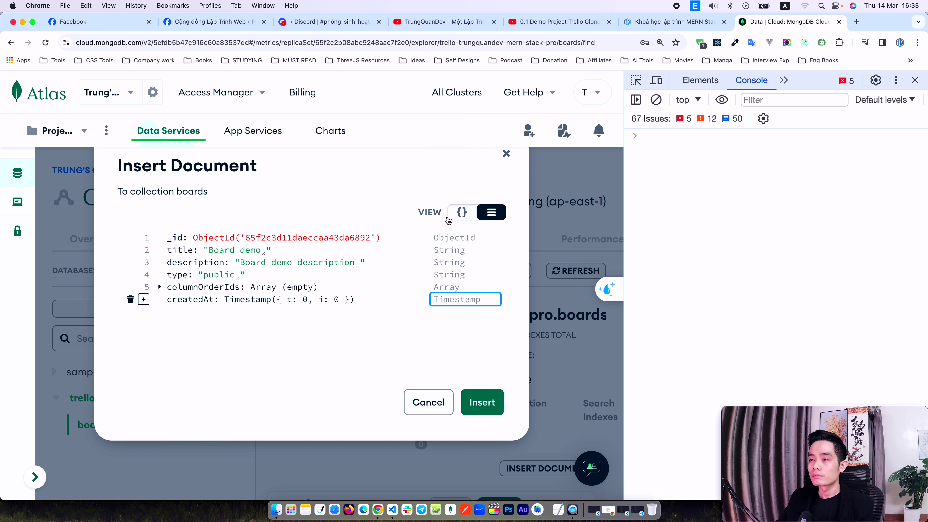
Run Date.now() in the browser console and copy the timestamp it returns
left_click(657, 142)
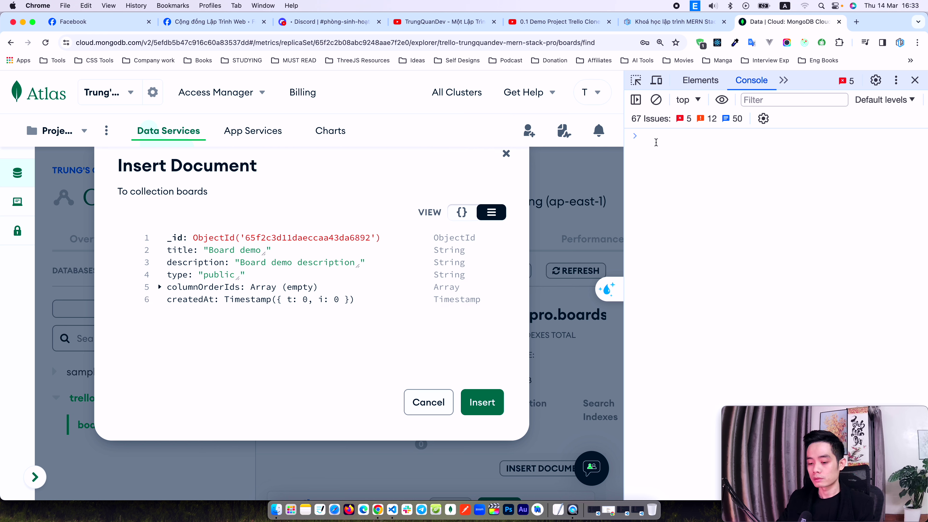
type("Date.now")
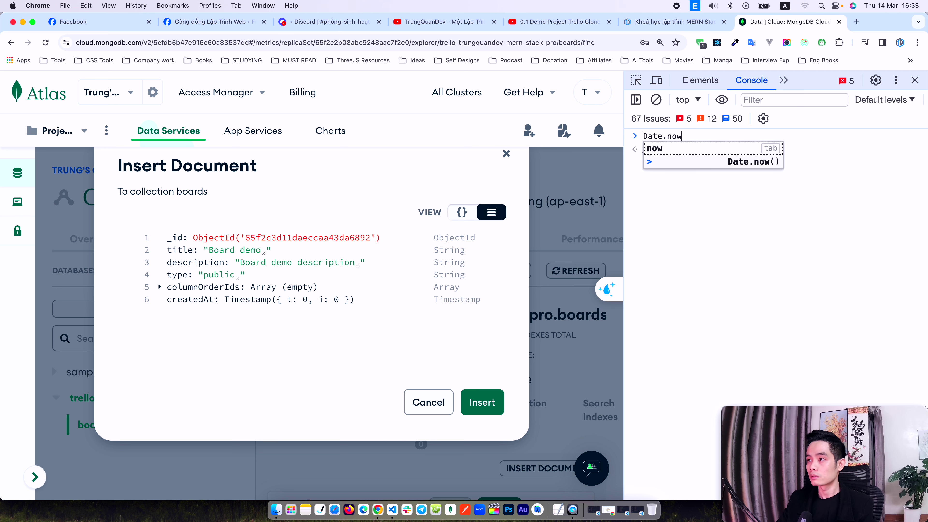
type("()")
key("Return")
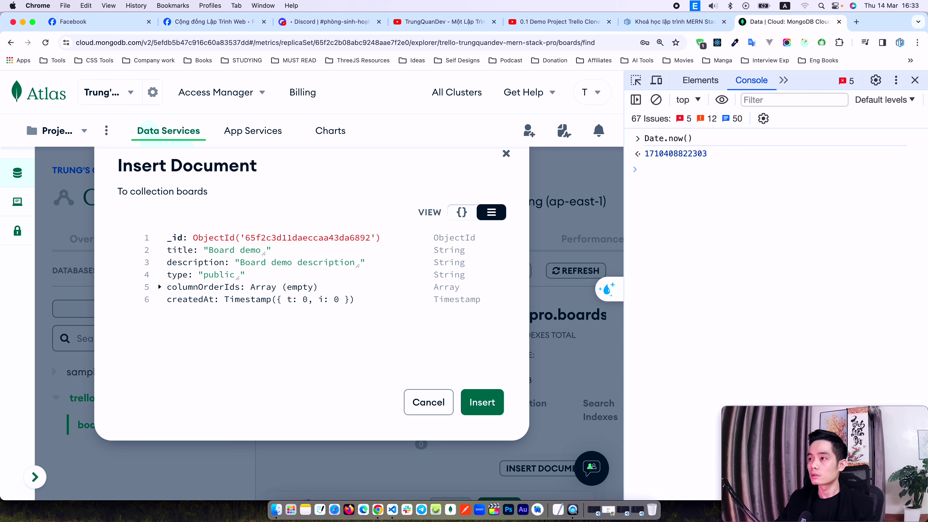
double_click(658, 153)
key("super+c")
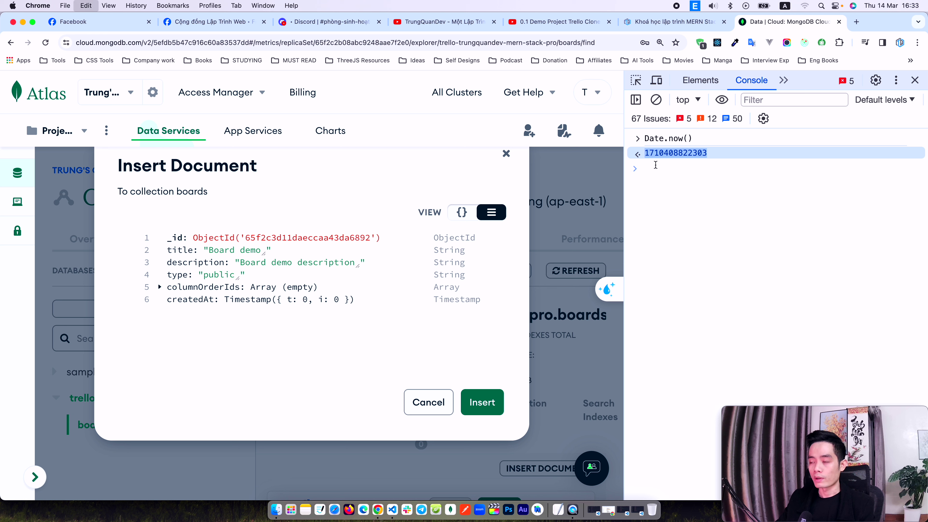
Switch the document to the JSON view and put createdAt and the closing brace on separate lines
left_click(475, 213)
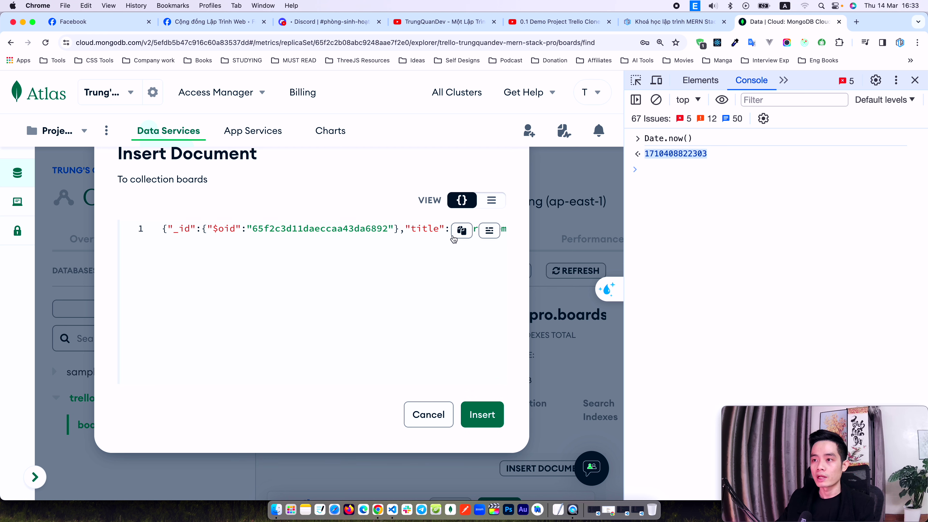
scroll(452, 234, "right", 10)
scroll(417, 234, "right", 5)
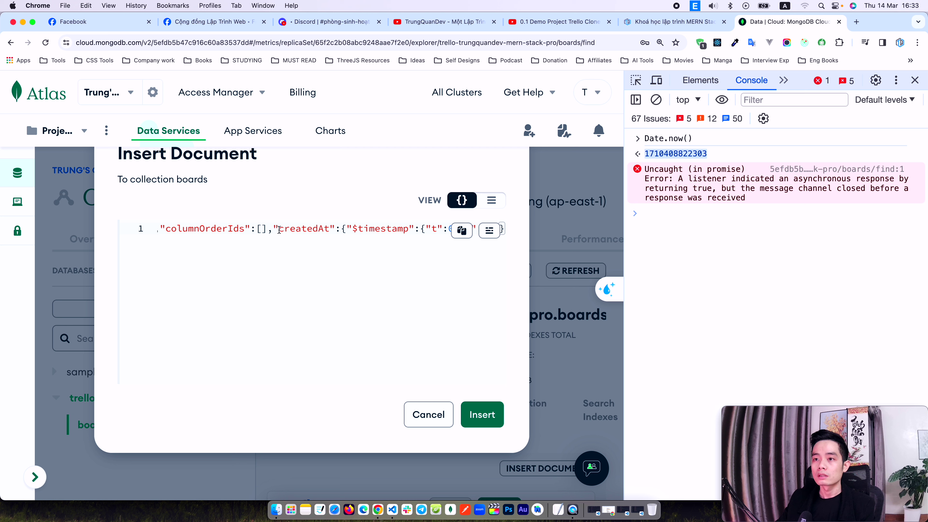
key("Return")
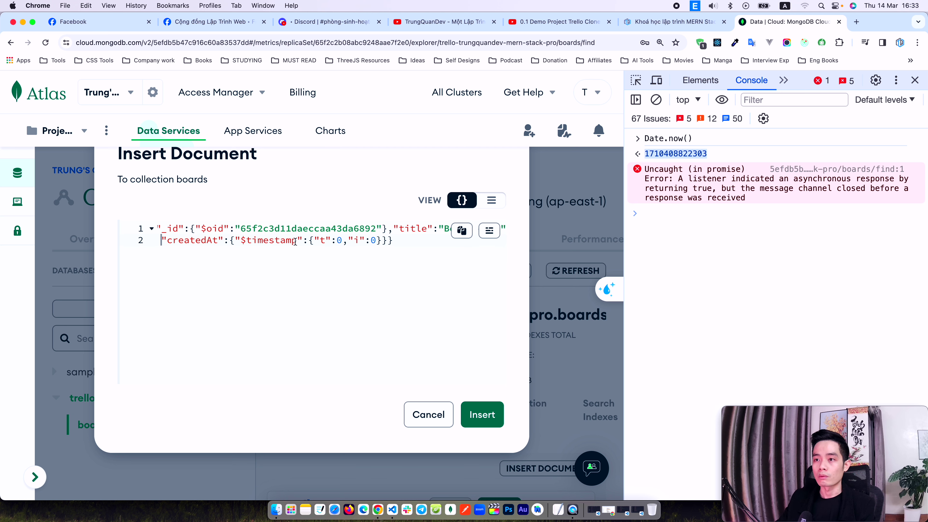
left_click(385, 240)
key("Return")
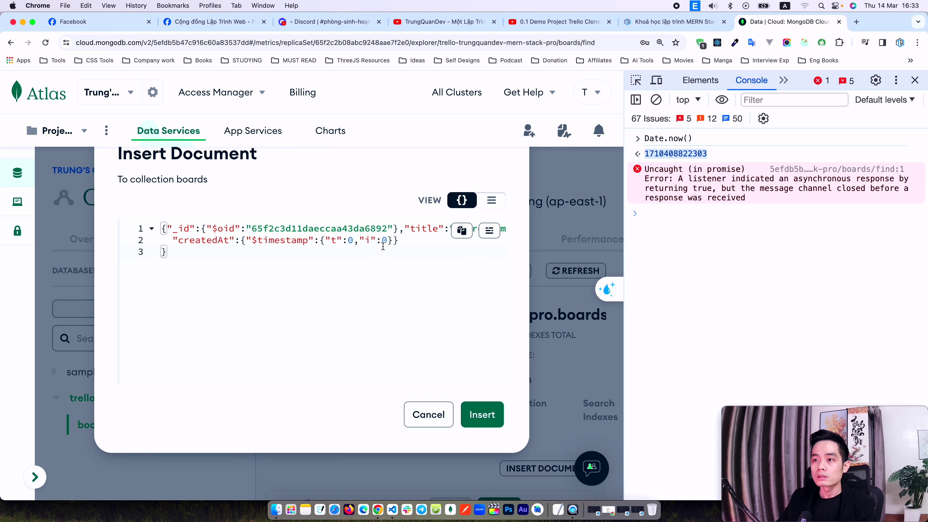
left_click(402, 240)
left_click(255, 239)
left_click_drag(242, 240, 399, 241)
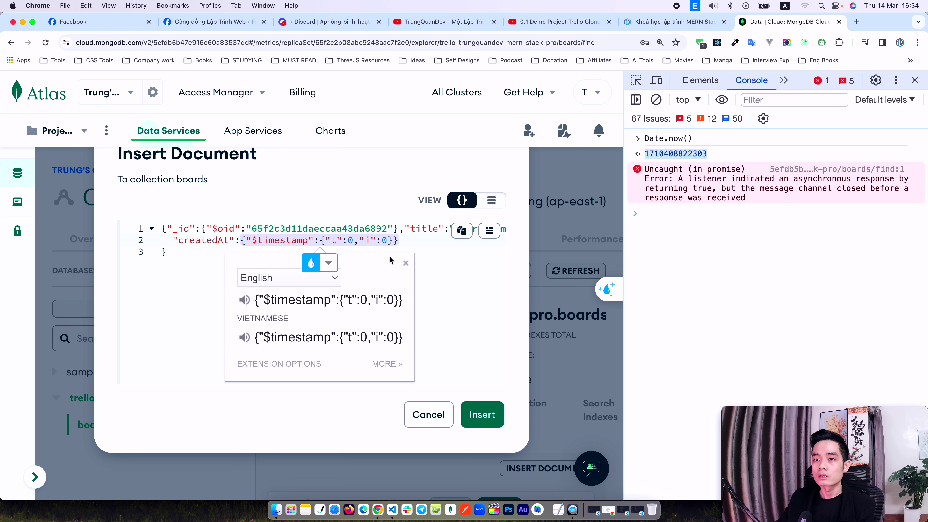
key("BackSpace")
key("super+v")
type(",")
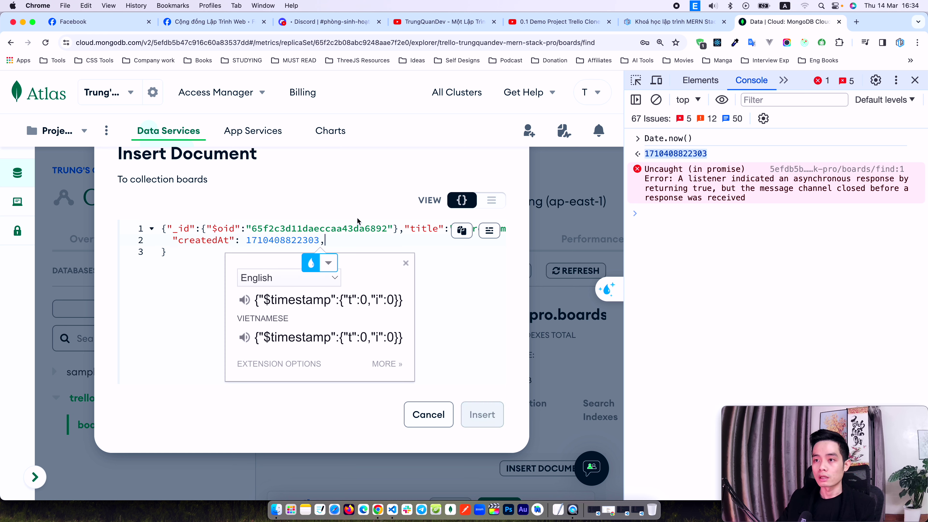
Duplicate the createdAt line directly below itself in the JSON document
key("Return")
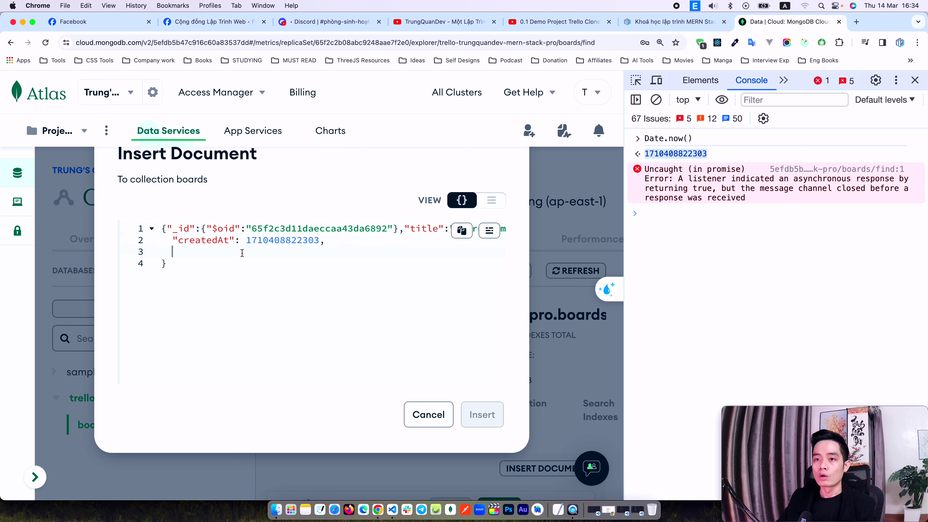
left_click_drag(336, 242, 171, 241)
key("super+c")
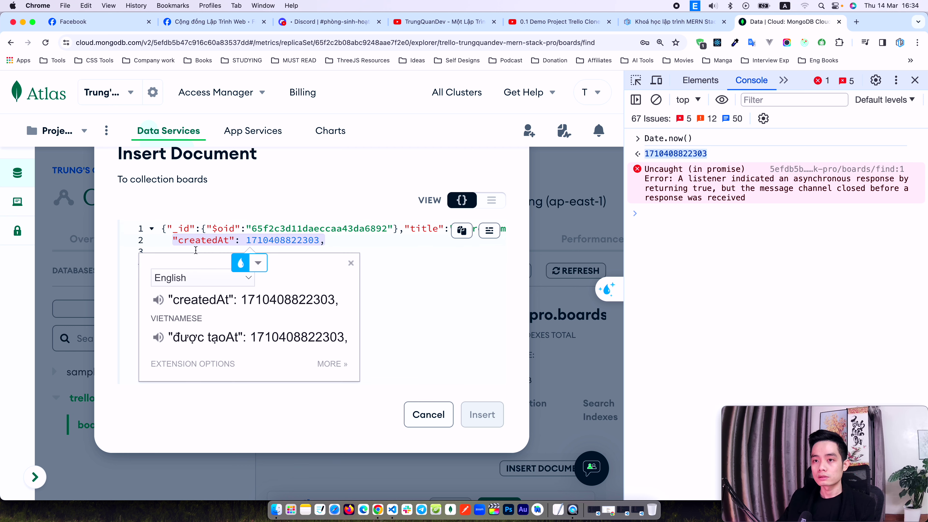
left_click(200, 253)
key("super+v")
Copy the updatedAt field name from boardModel.js in VS Code and rename the duplicated field in Atlas with it
key("super+Tab")
double_click(268, 282)
key("super+c")
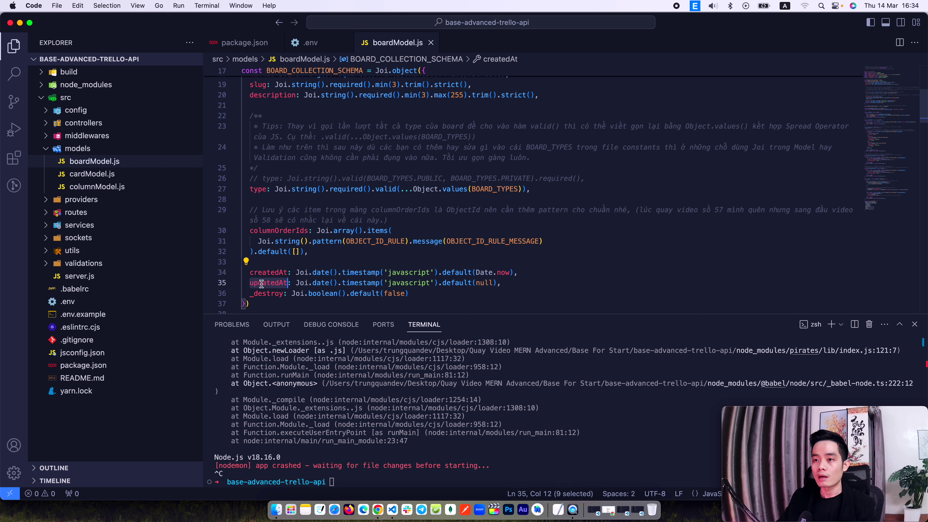
key("super+Tab")
double_click(205, 252)
key("super+v")
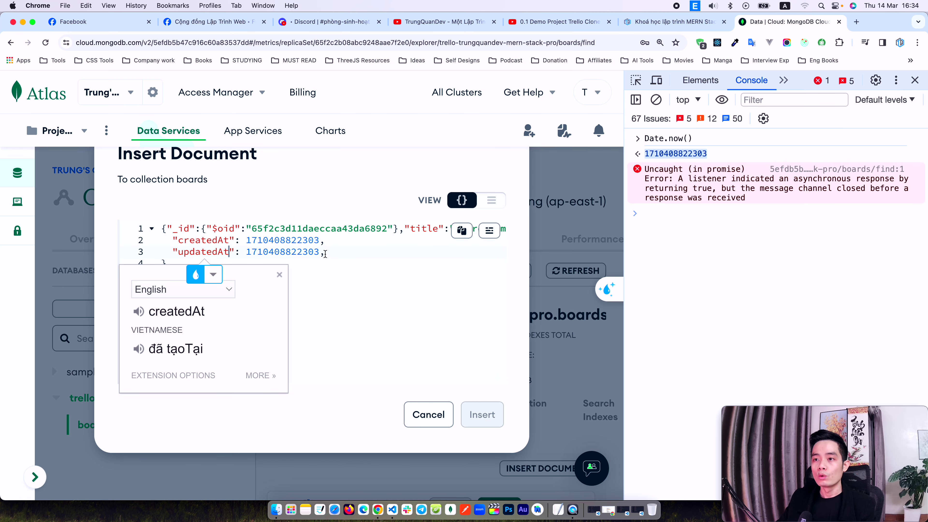
Set the updatedAt value to null
left_click_drag(304, 252, 250, 253)
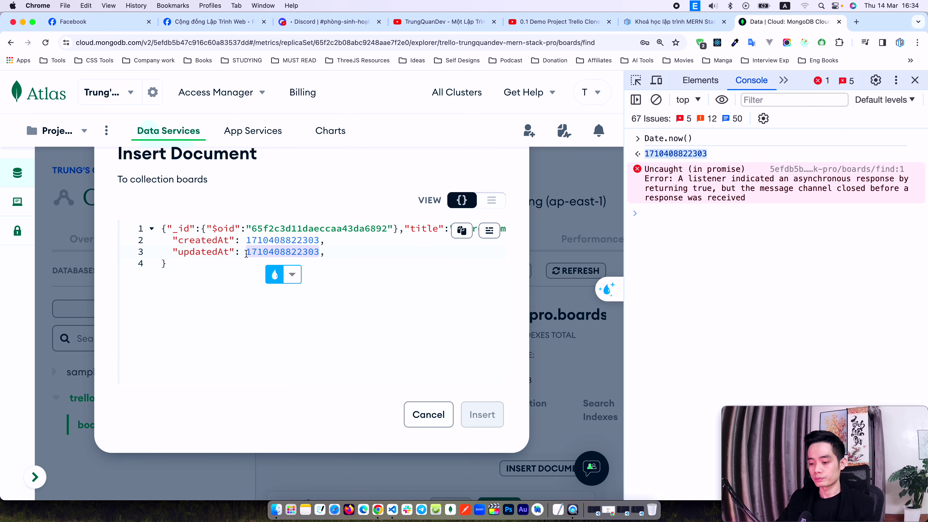
type("null")
left_click(312, 252)
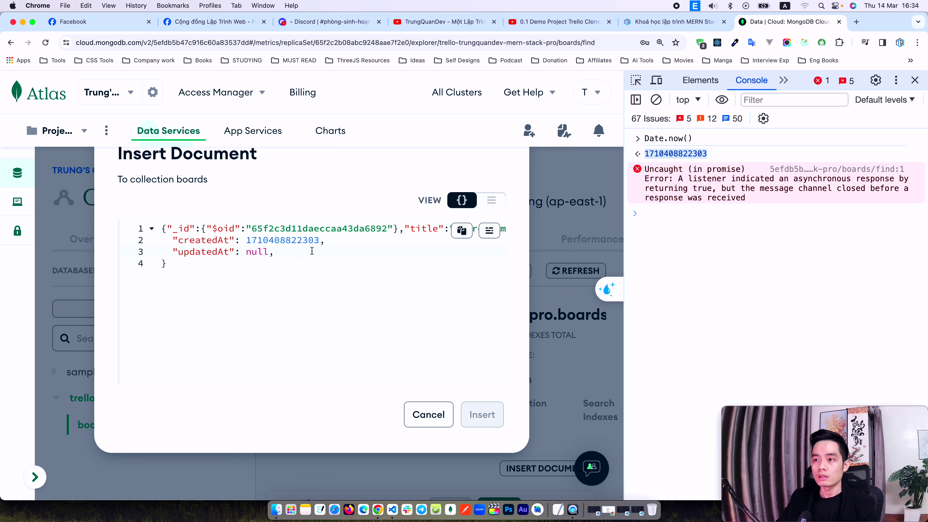
Break the JSON document so that _id, title, description, type and columnOrderIds each sit on their own line
left_click(167, 228)
key("Return")
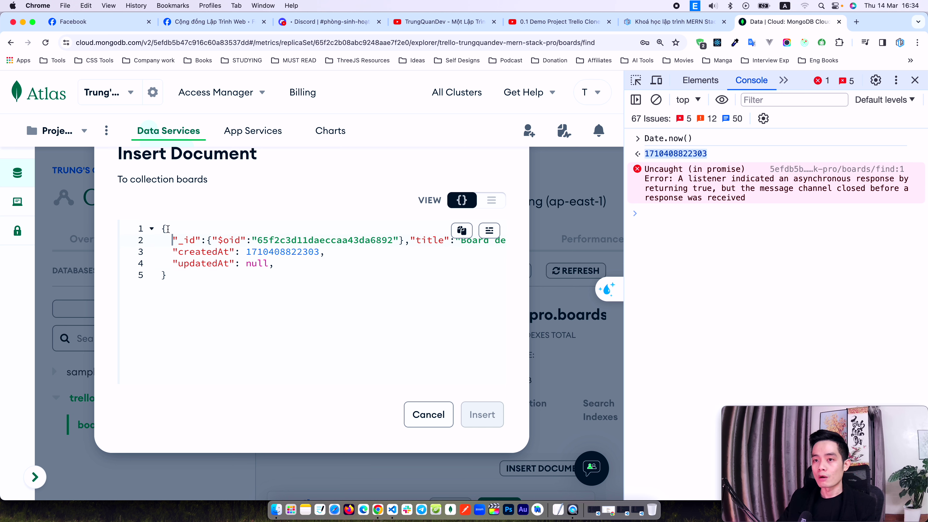
left_click(410, 240)
key("Return")
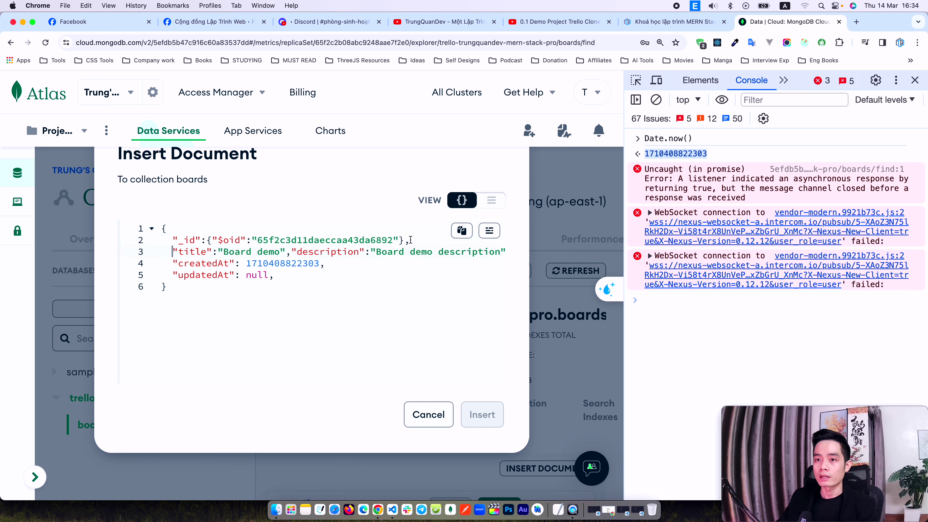
left_click(294, 252)
key("Return")
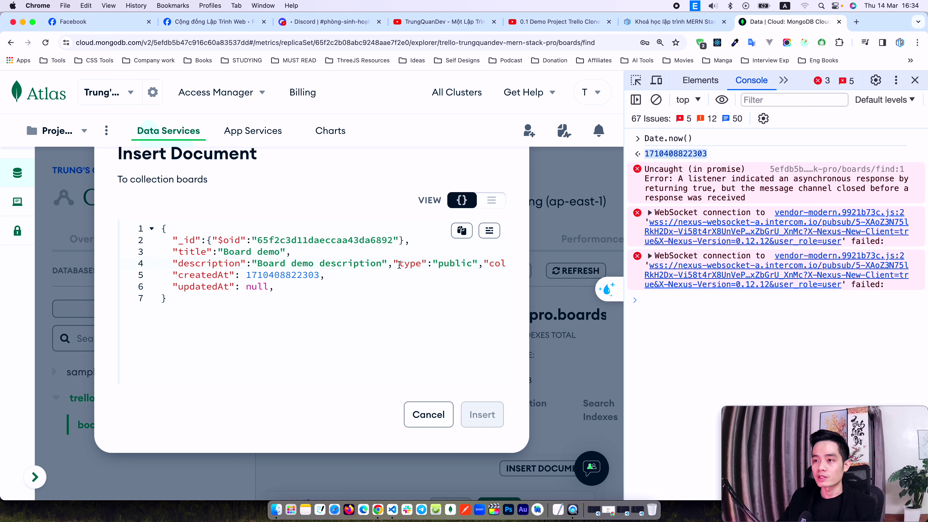
left_click(392, 264)
key("Return")
left_click(264, 277)
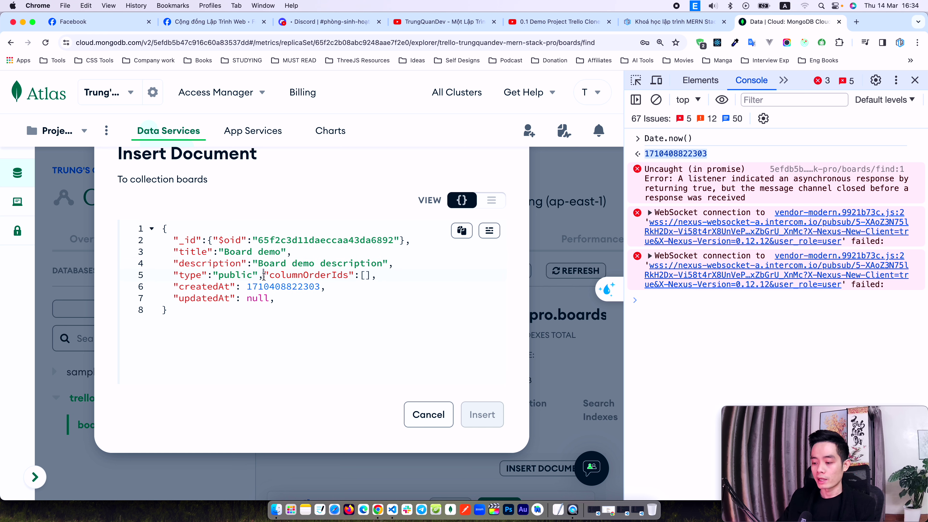
key("Return")
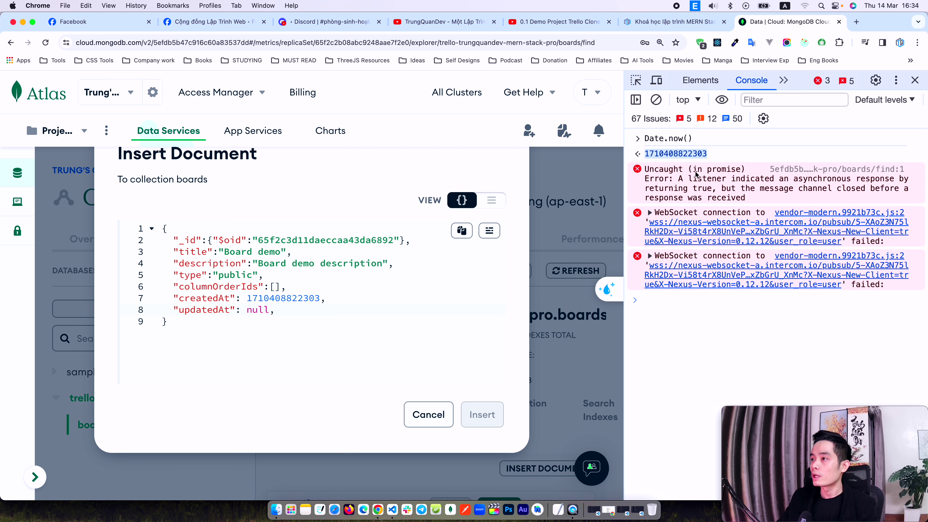
Close the developer tools, copy _destroy from boardModel.js in VS Code and add "_destroy": false after updatedAt in the Atlas document
left_click(915, 80)
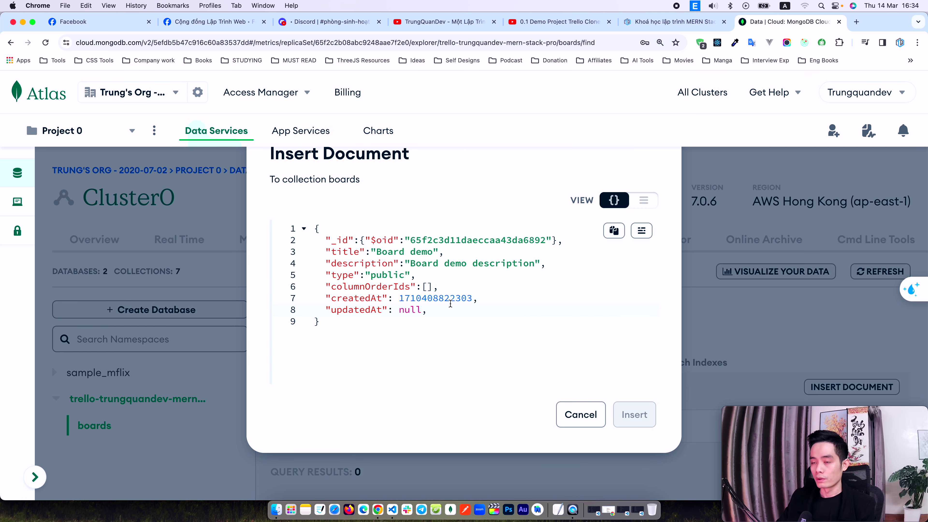
key("super+Tab")
double_click(273, 296)
key("cmd+c")
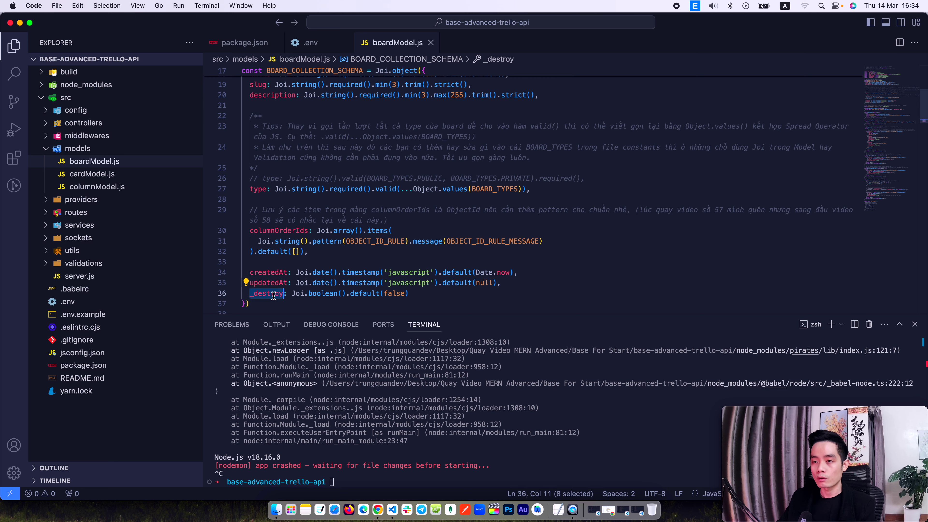
key("super+Tab")
key("cmd+v")
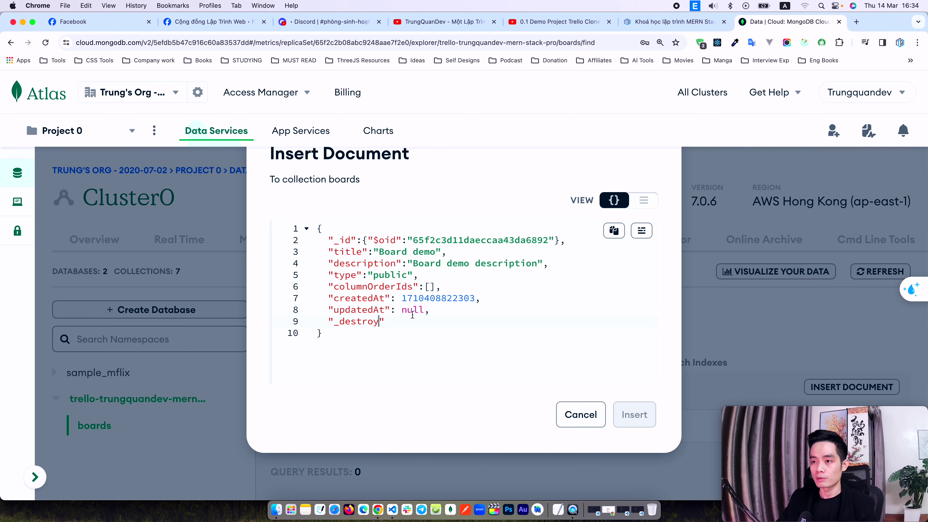
type(": false")
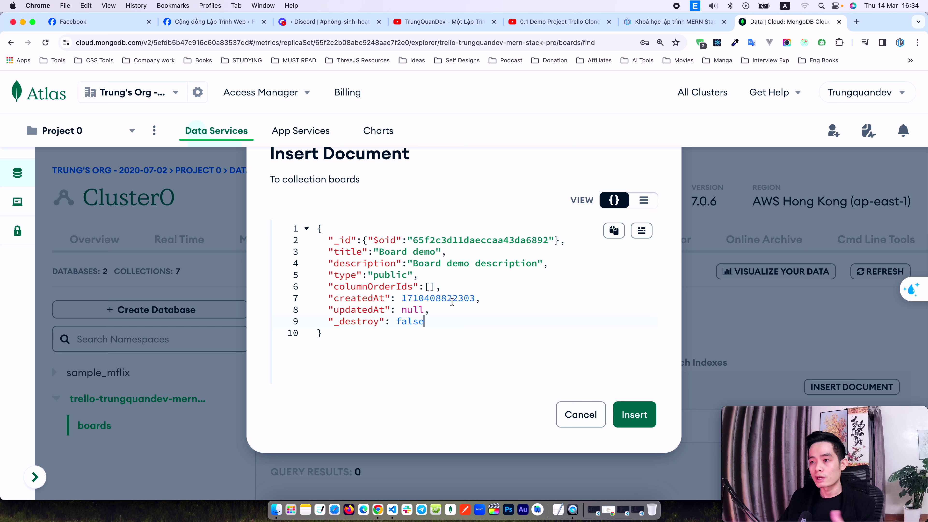
Review the document's fields in the list view and insert it into the boards collection
left_click_drag(431, 321, 328, 240)
left_click(533, 296)
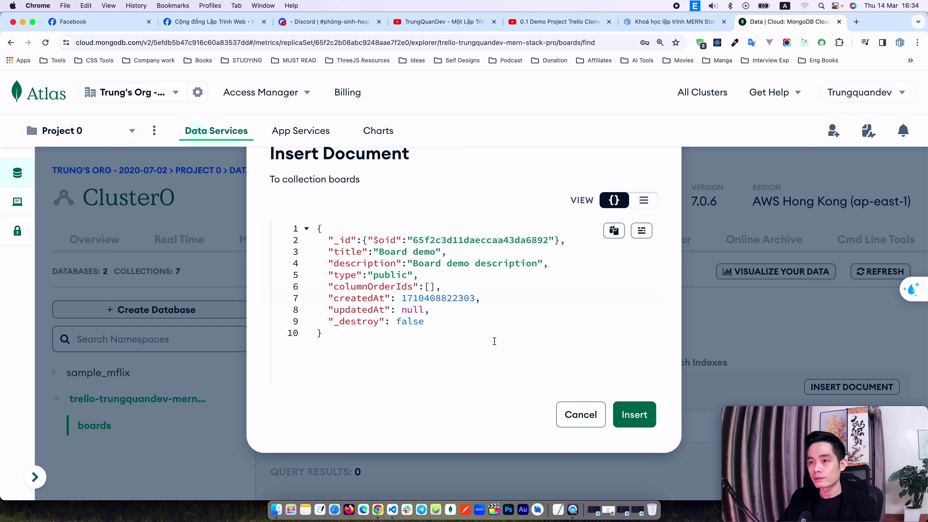
left_click_drag(428, 322, 322, 239)
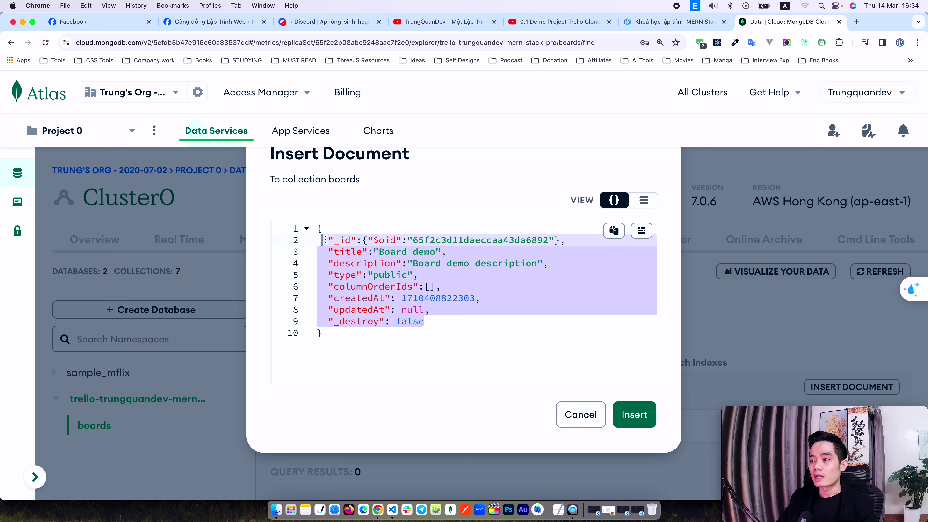
left_click(588, 314)
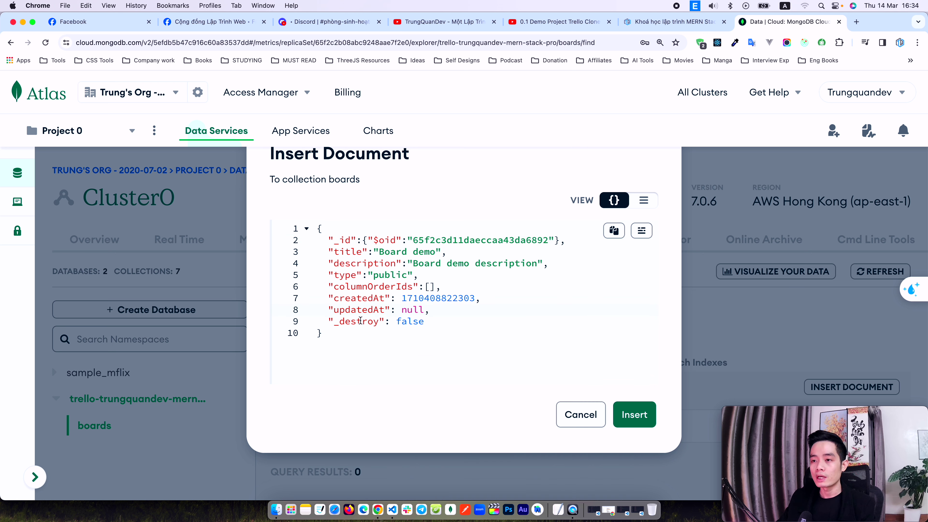
left_click(645, 201)
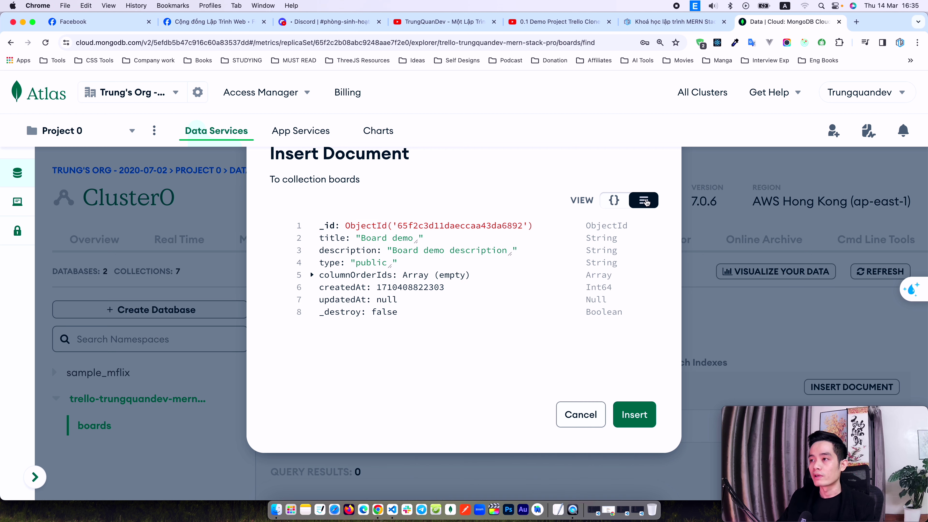
left_click(631, 413)
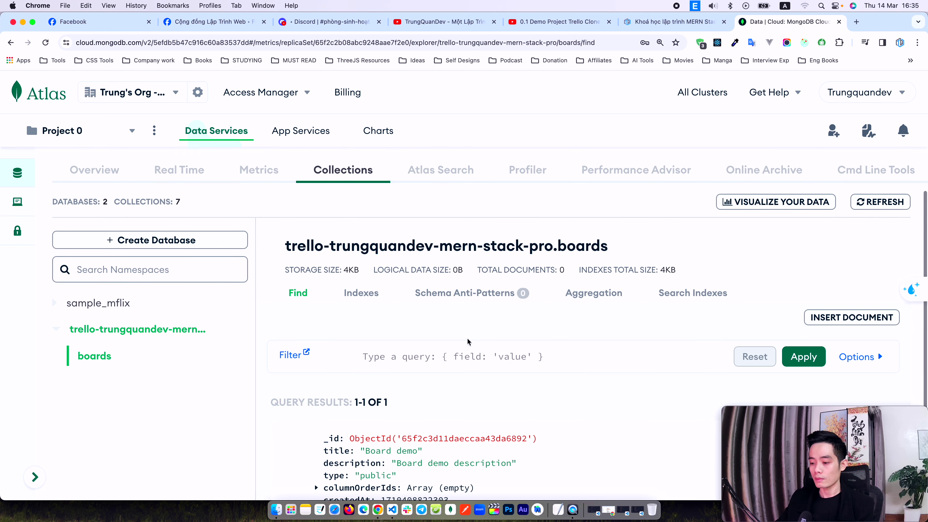
key("super+minus")
key("super+minus")
key("super+minus")
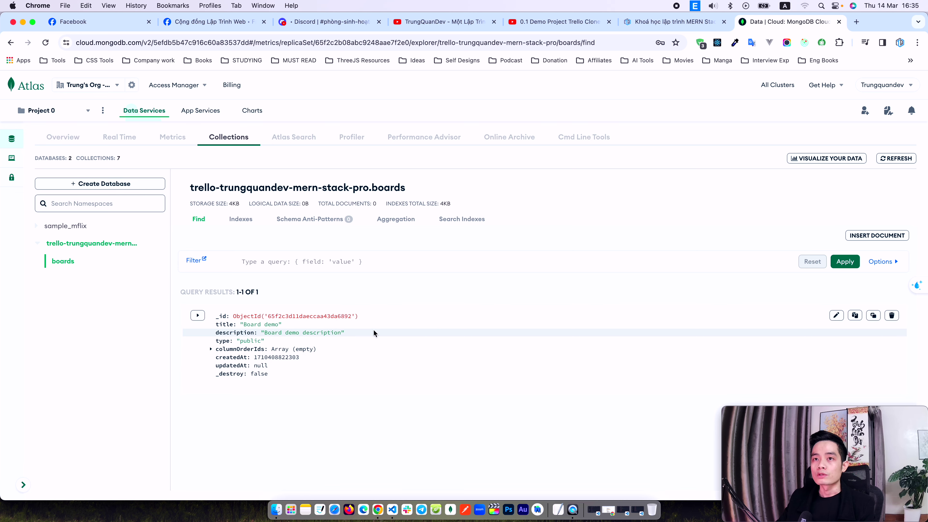
Open the .env file in VS Code and place the cursor in the empty MONGODB_URI value
key("super+Tab")
left_click(311, 43)
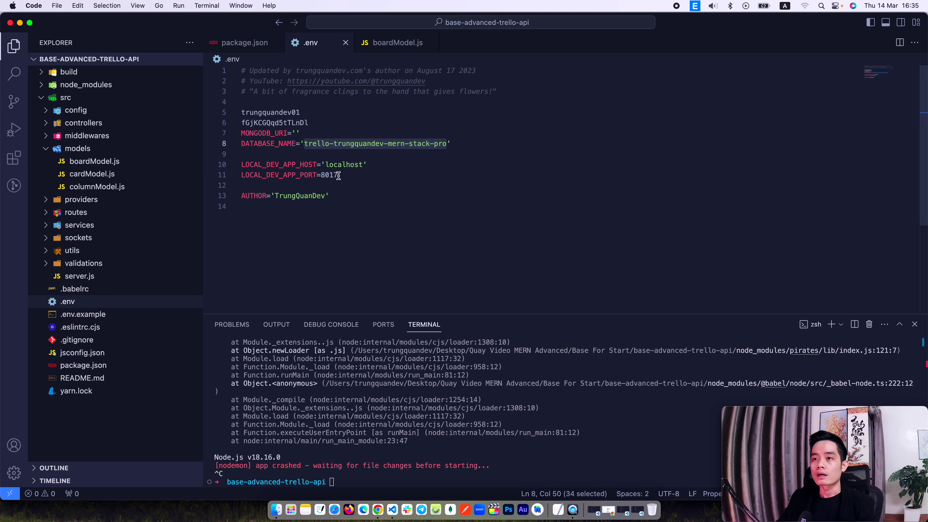
left_click(301, 130)
Return to Atlas in the browser and open the overview page of Cluster0
key("super+Tab")
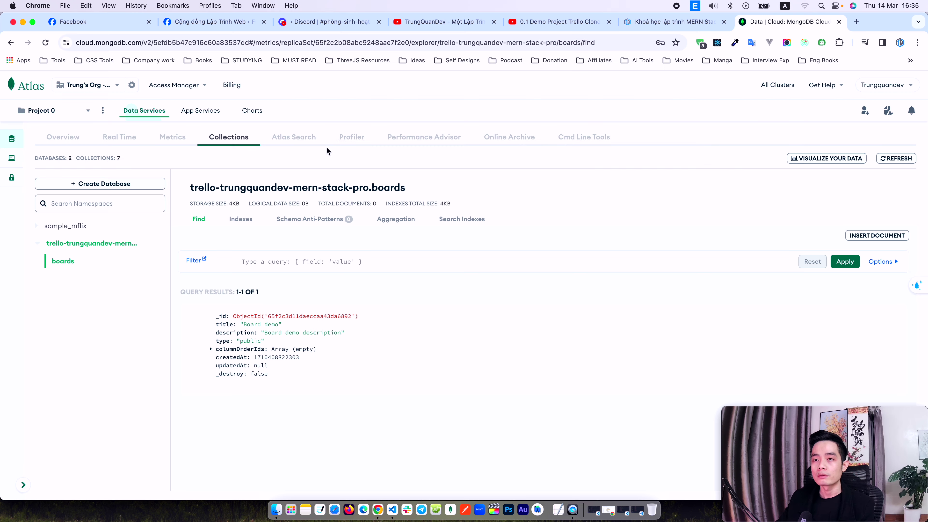
left_click(60, 140)
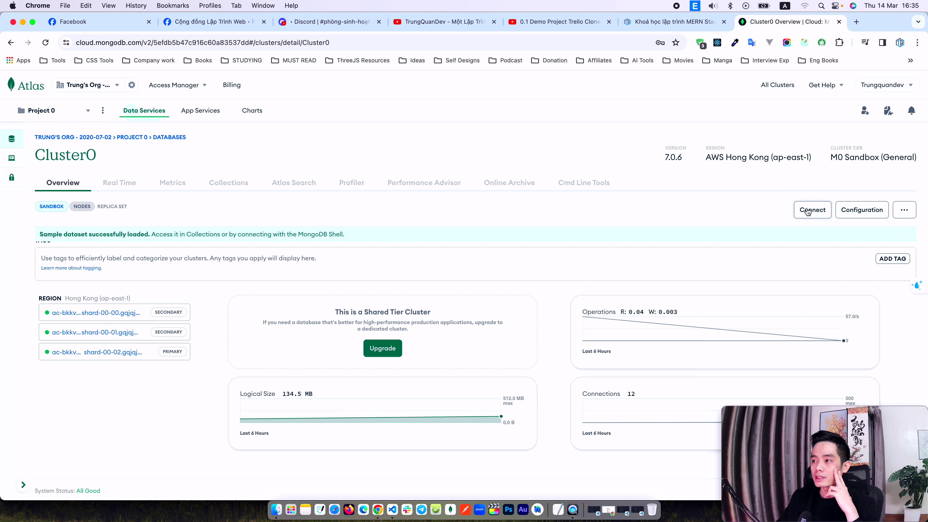
scroll(720, 219, "down", 1)
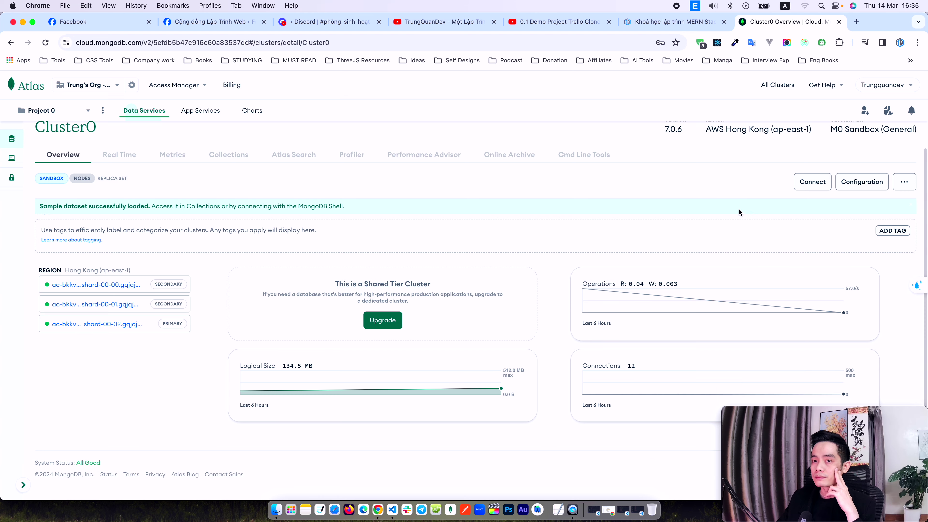
Open the Cluster0 connection options, choose Drivers for connecting the application, and copy the Node.js 5.5 or later connection string
left_click(822, 187)
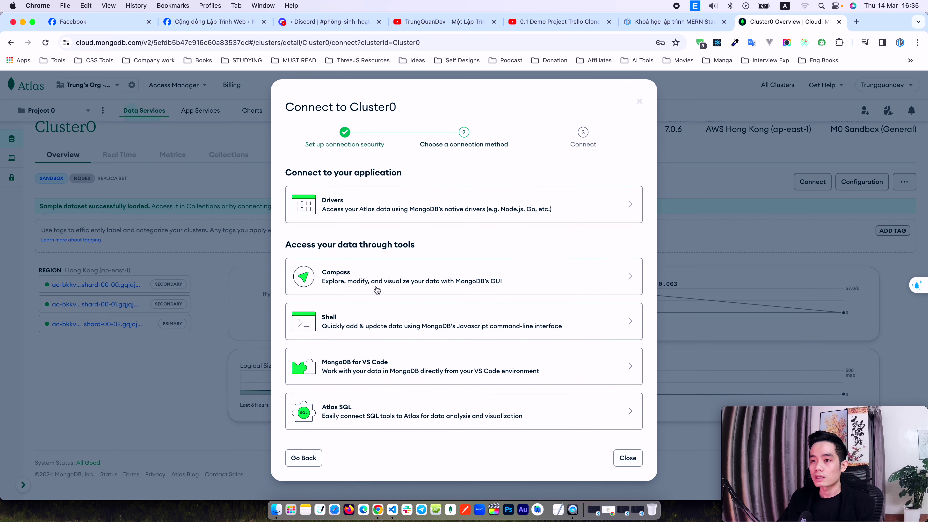
left_click(369, 201)
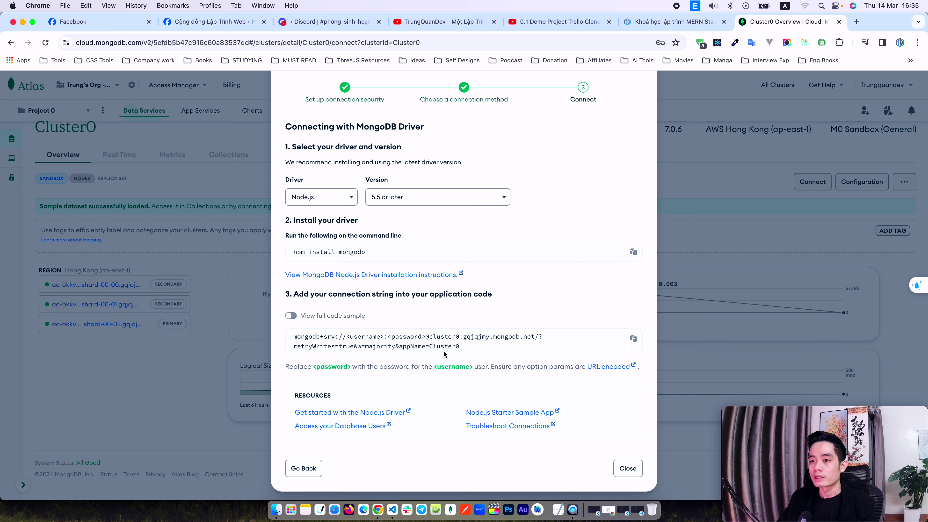
scroll(443, 352, "up", 2)
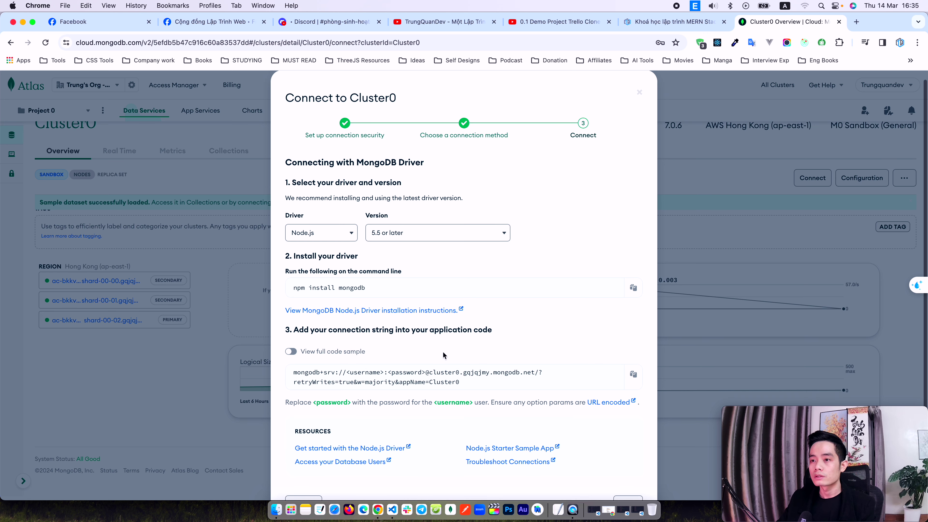
scroll(443, 352, "down", 2)
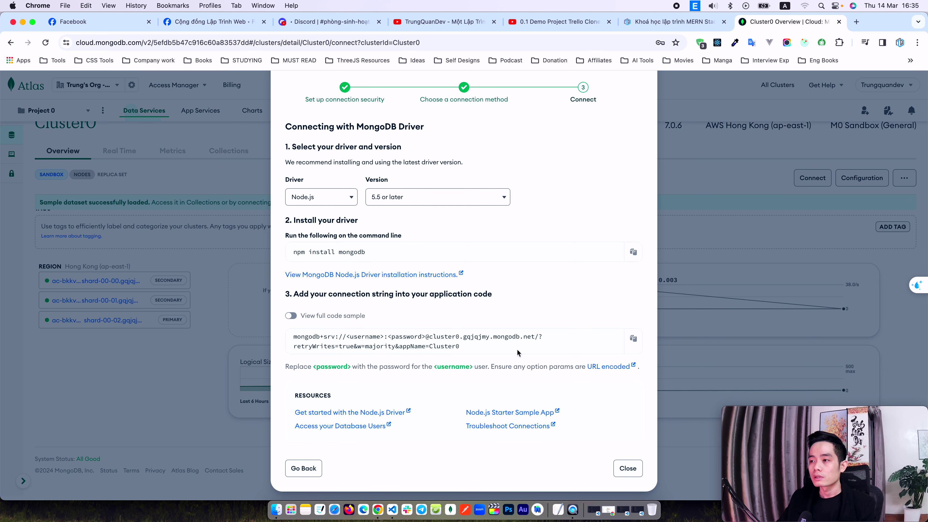
left_click(633, 338)
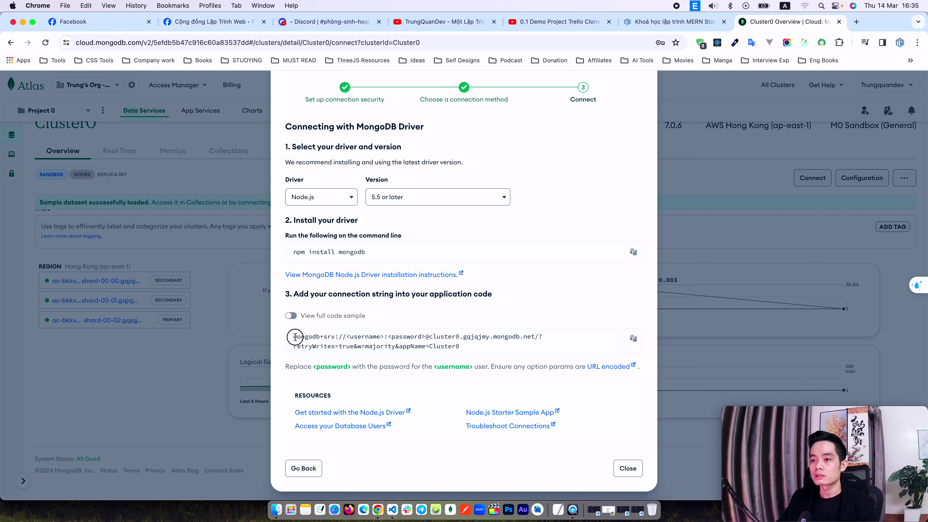
left_click_drag(294, 336, 469, 349)
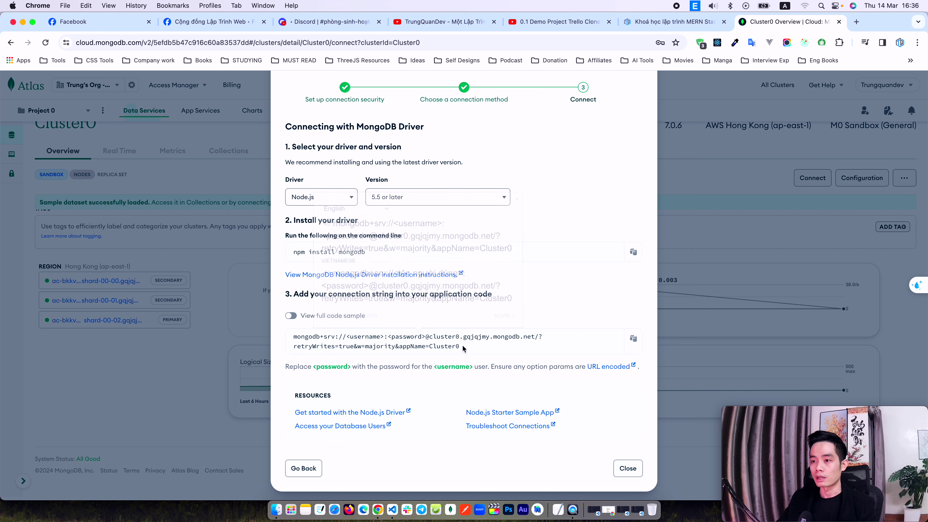
Switch to VS Code, paste the copied connection string as the MONGODB_URI value in .env, and save the file
key("super+Tab")
key("super+v")
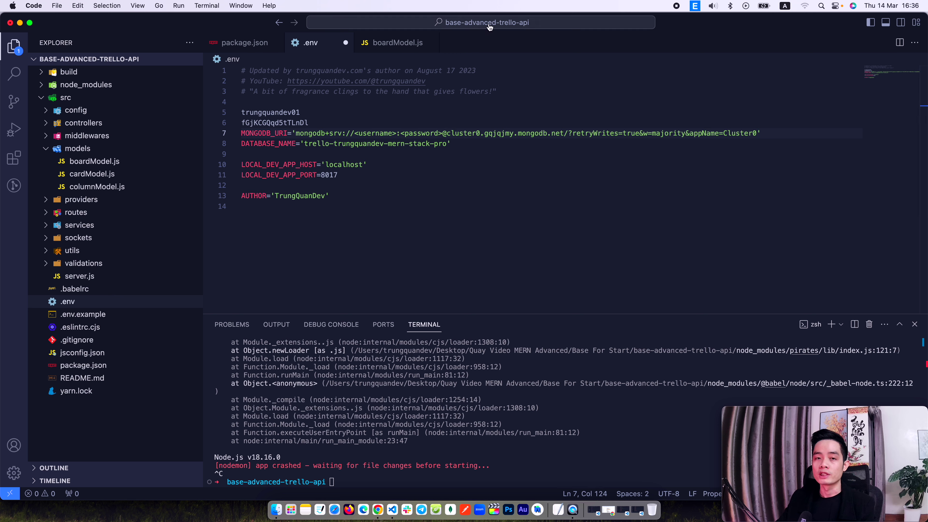
key("super+s")
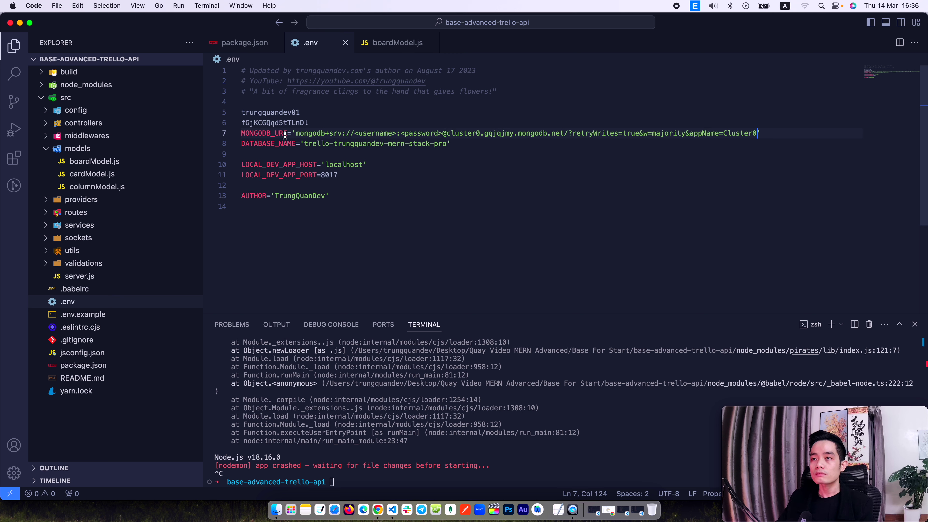
Cut the database username from its loose line above and put it in place of <username> in MONGODB_URI
left_click_drag(312, 111, 237, 112)
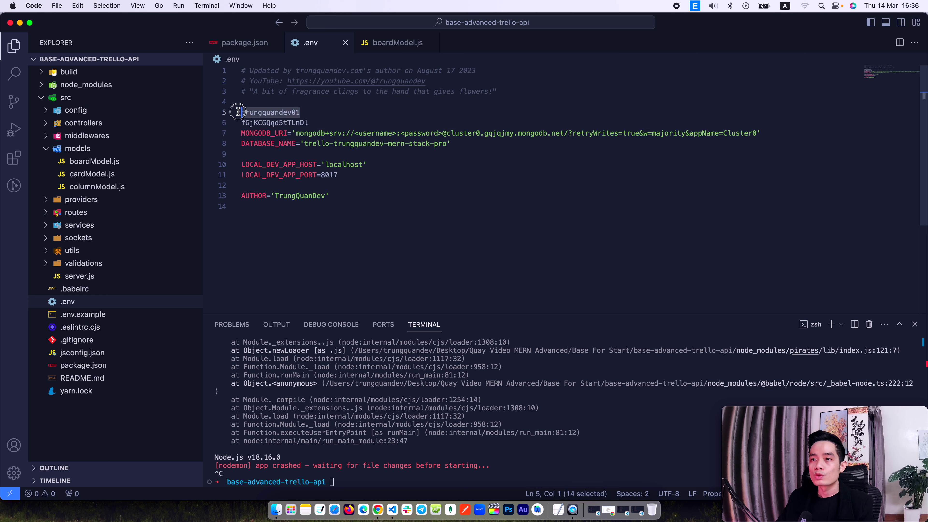
key("super+x")
left_click_drag(399, 133, 354, 134)
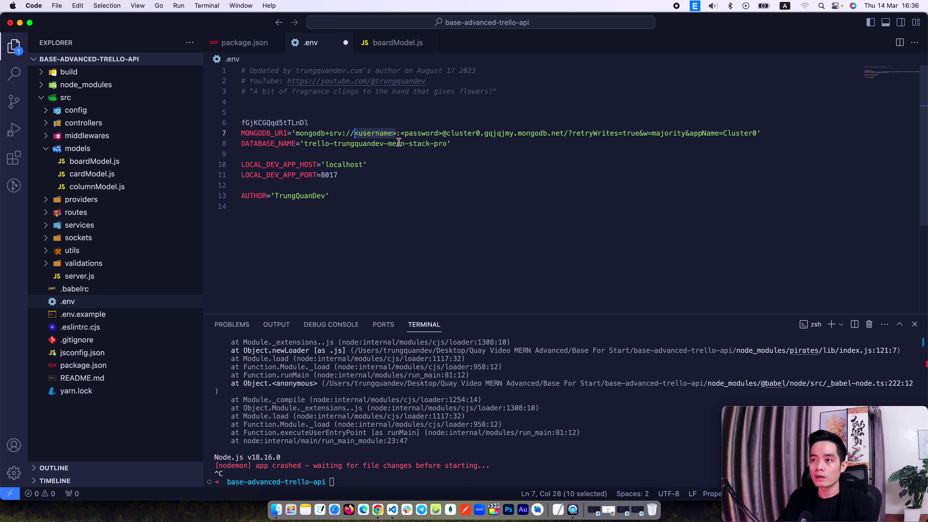
key("super+v")
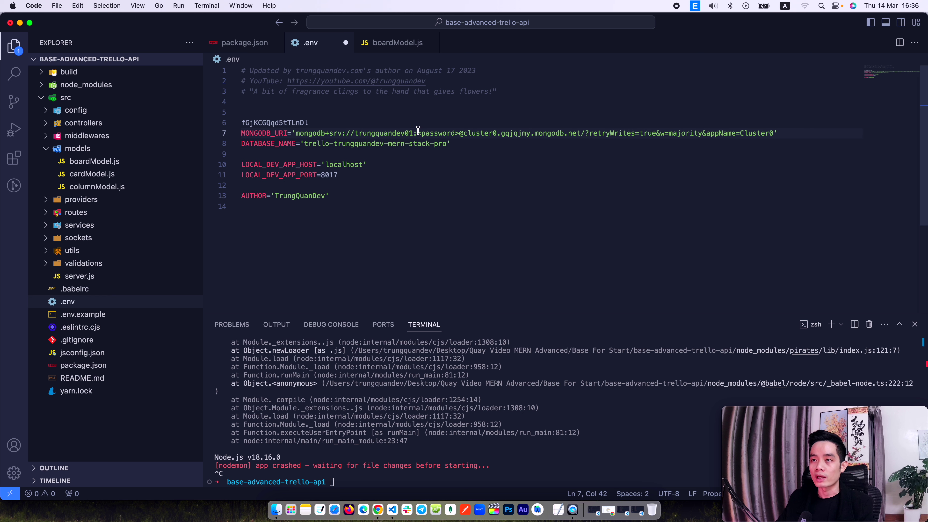
Replace <password> in MONGODB_URI with the database password from its loose line, remove the leftover blank lines, and save .env
left_click_drag(418, 133, 460, 133)
left_click_drag(309, 123, 243, 121)
key("super+x")
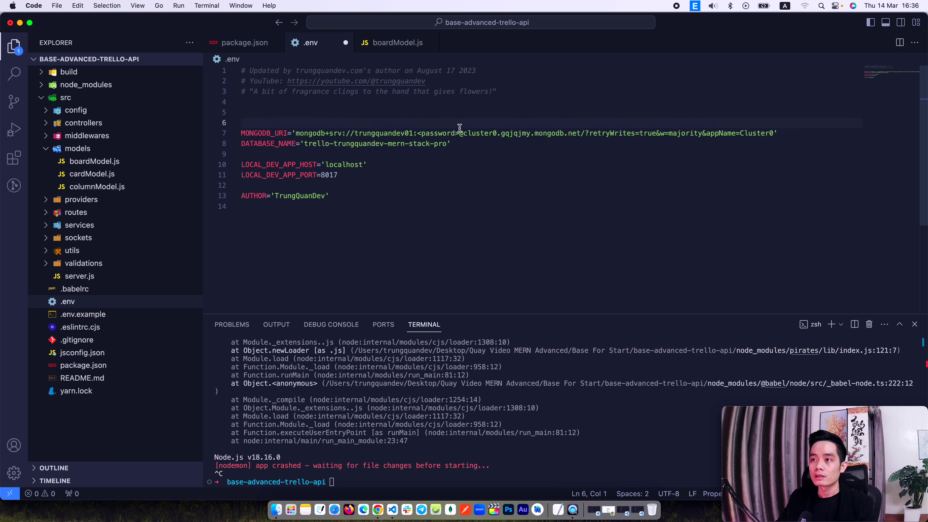
left_click_drag(459, 133, 418, 133)
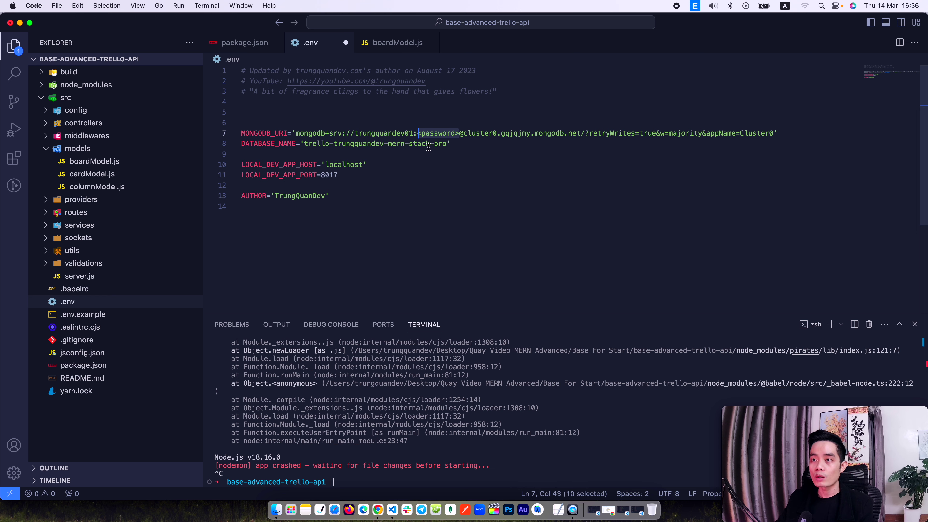
key("super+v")
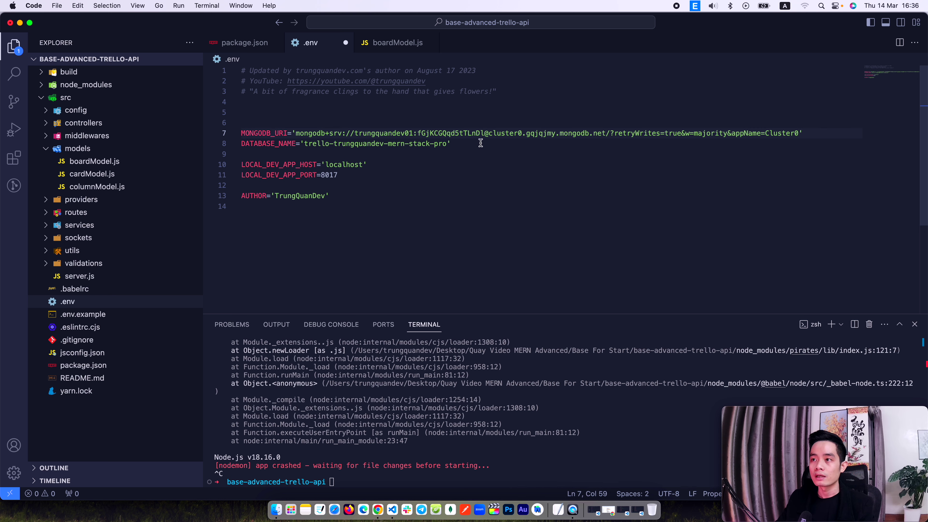
left_click(386, 123)
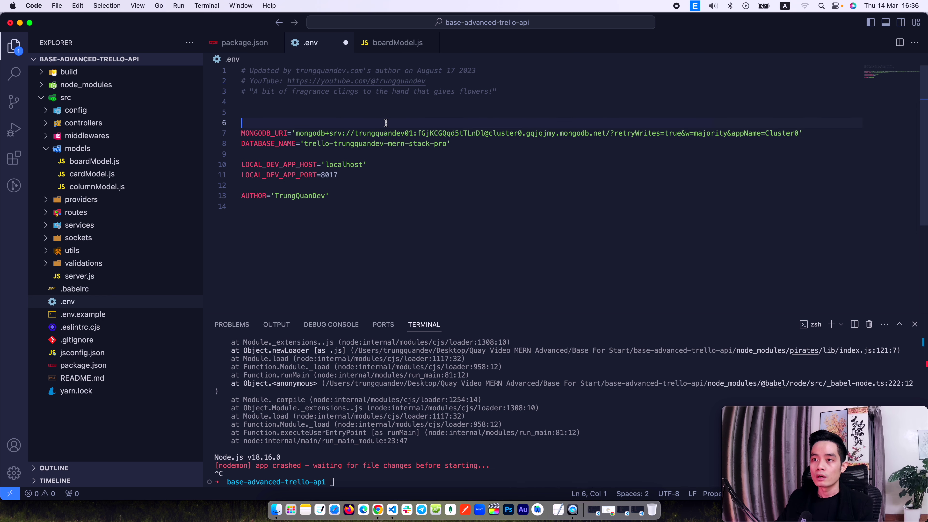
key("BackSpace")
key("BackSpace")
key("super+s")
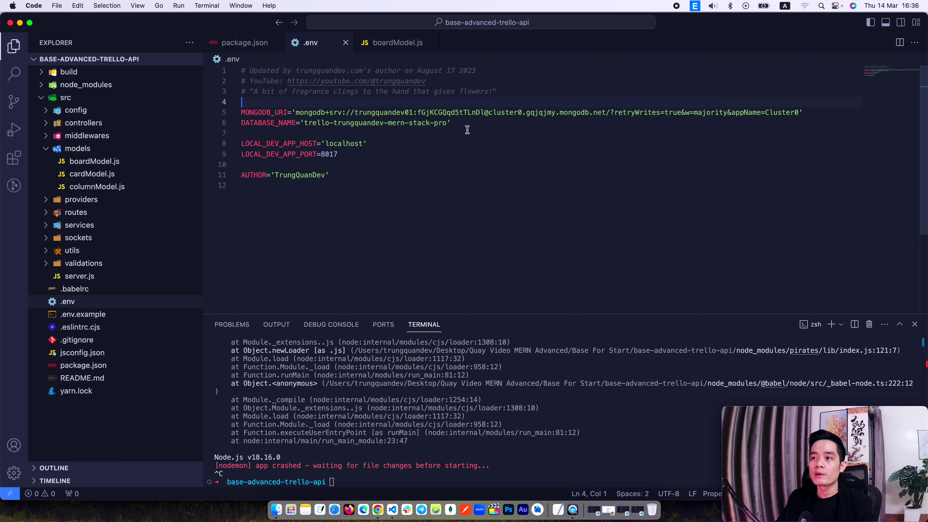
Review the MONGODB_URI, DATABASE_NAME, LOCAL_DEV_APP_HOST and LOCAL_DEV_APP_PORT entries in the .env file
left_click_drag(355, 112, 506, 112)
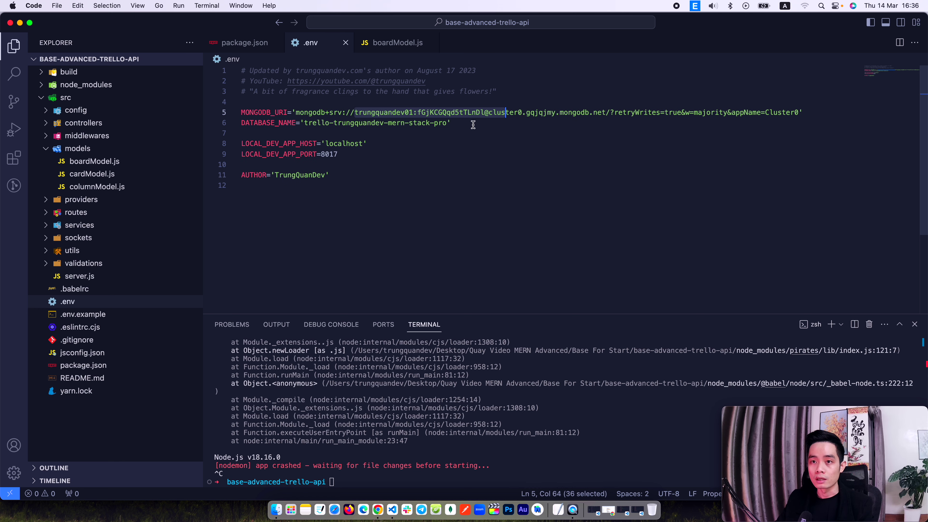
left_click(618, 112)
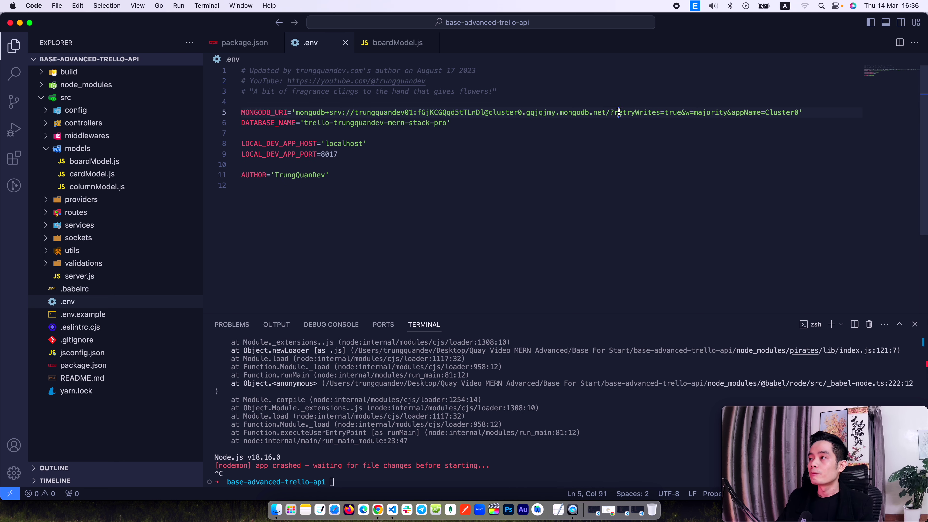
left_click(802, 112)
left_click(241, 112, "shift")
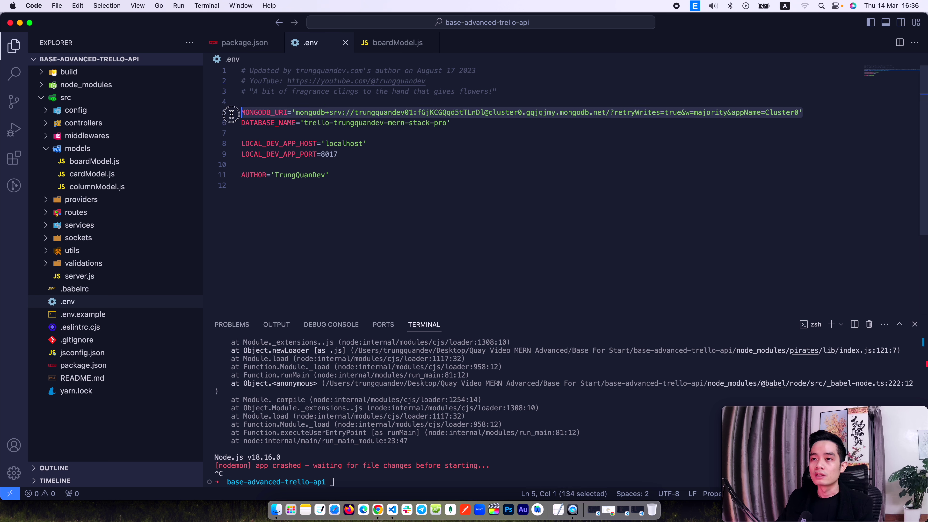
left_click(449, 134)
left_click_drag(303, 123, 457, 124)
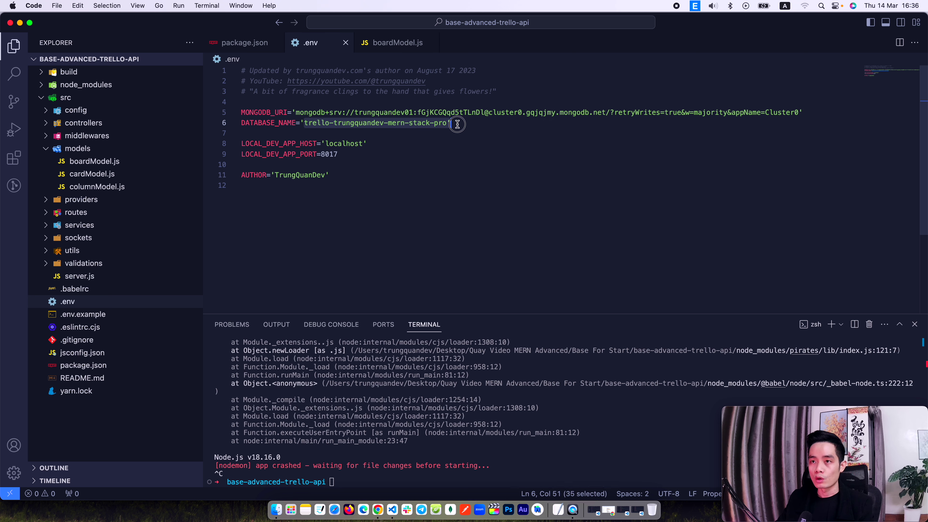
left_click(288, 161)
left_click(274, 144)
double_click(274, 144)
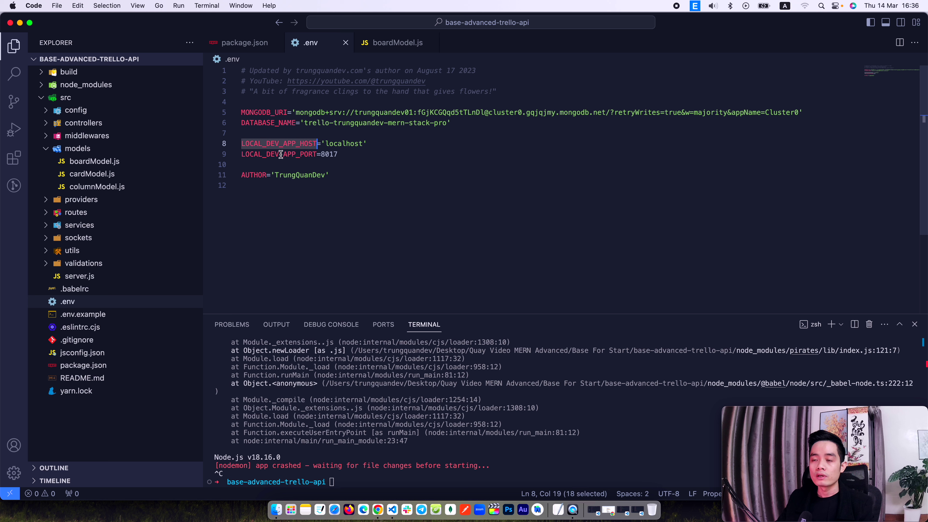
double_click(281, 154)
double_click(341, 143)
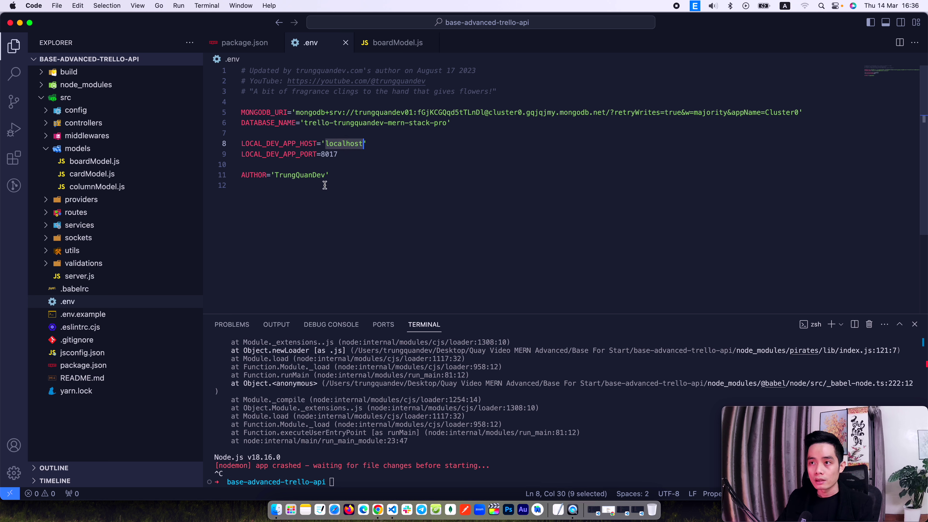
left_click(336, 155)
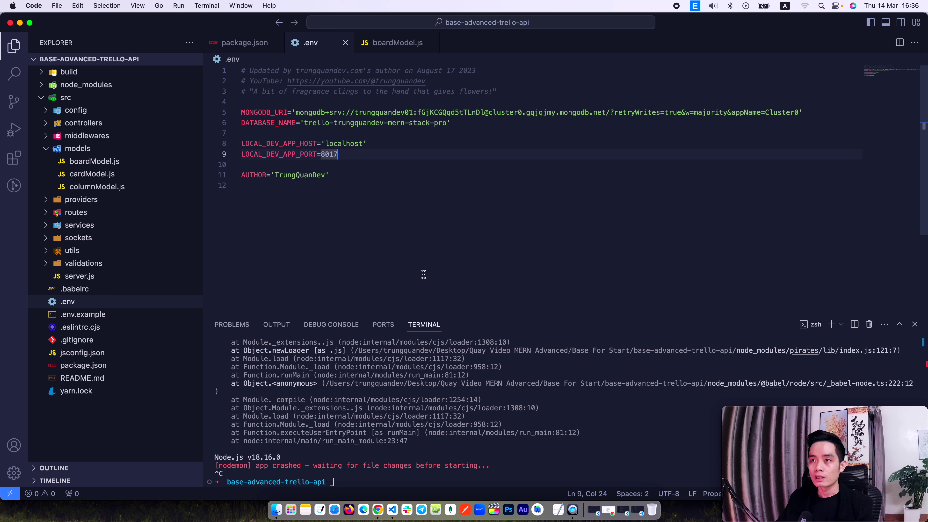
left_click_drag(475, 123, 241, 113)
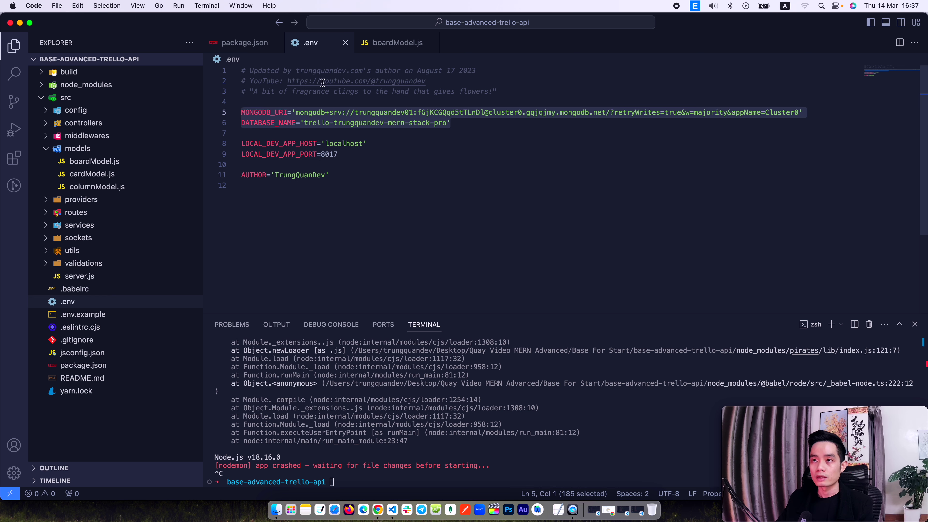
Enlarge the terminal area, start the API server with yarn dev, and review its startup log lines
left_click_drag(477, 313, 461, 253)
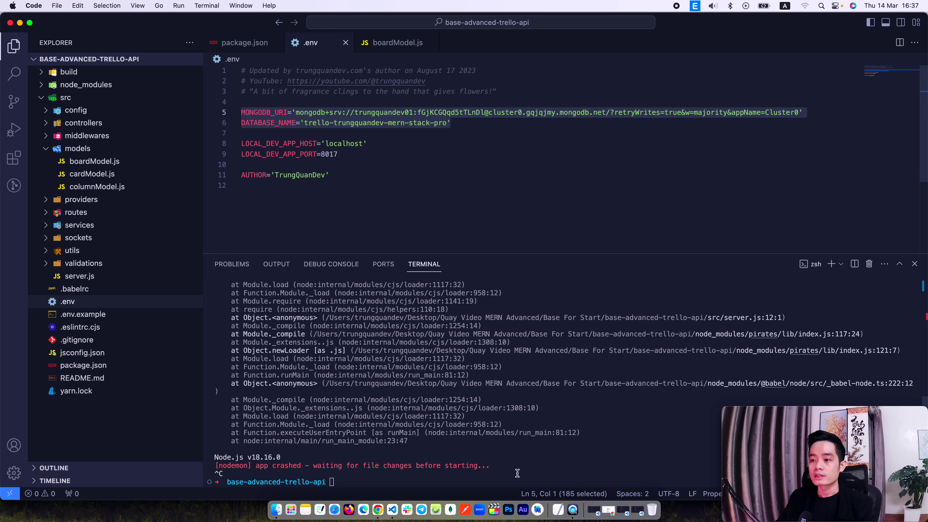
left_click(533, 463)
type("yarn de")
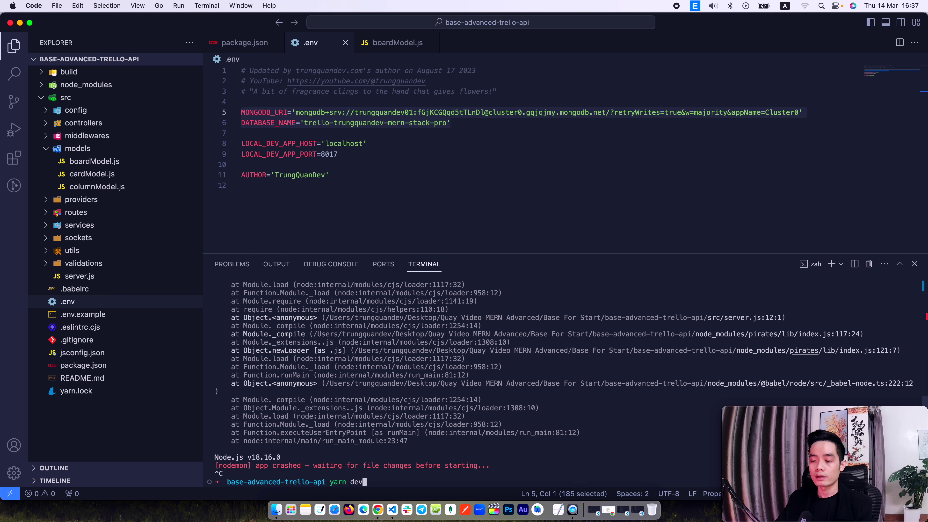
type("v")
key("Return")
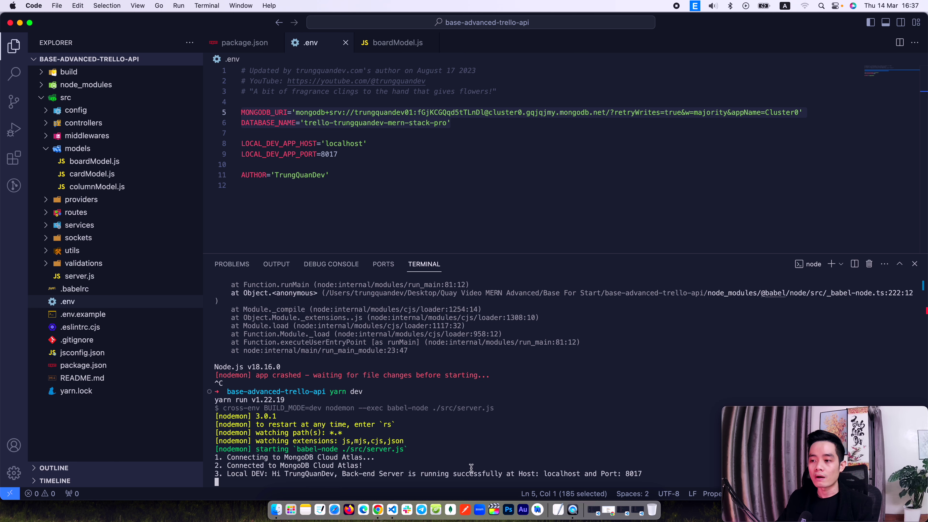
left_click_drag(646, 473, 215, 458)
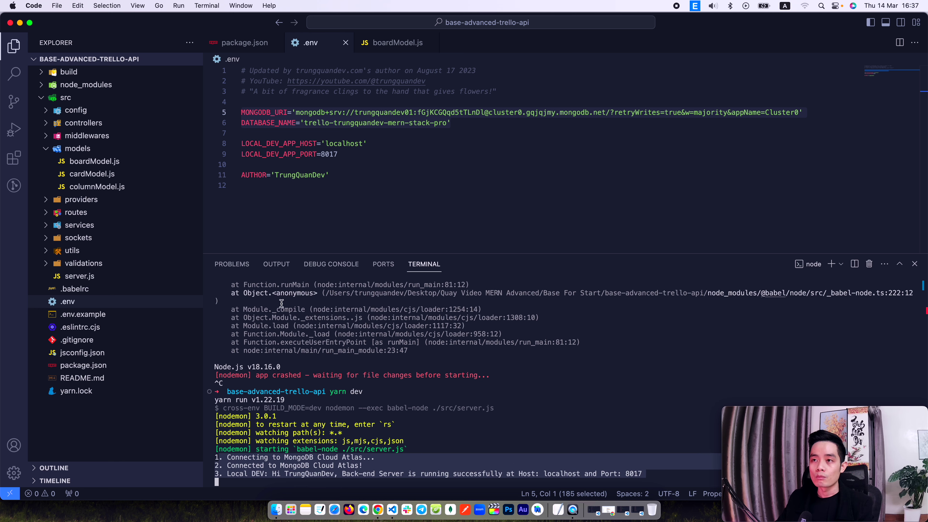
left_click(454, 143)
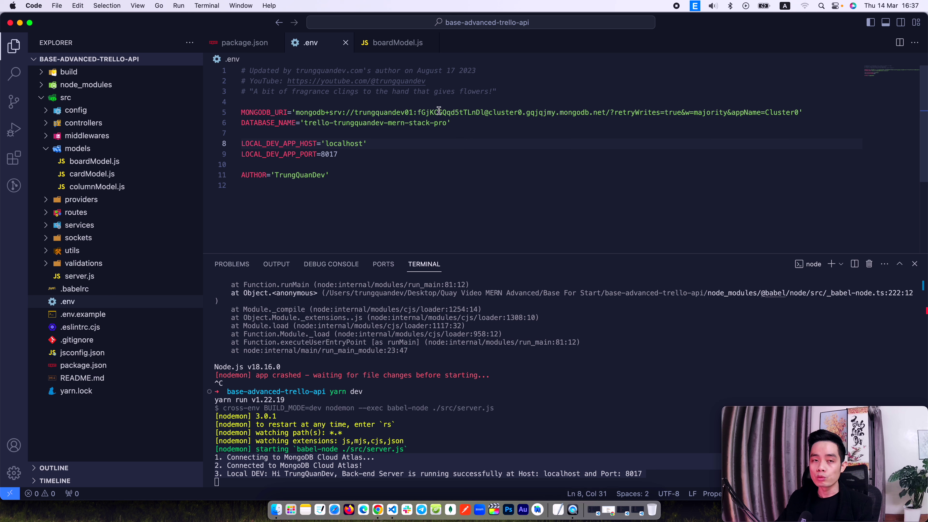
Stop the running server, delete the last part of the database password in MONGODB_URI as a test, and save .env
left_click(509, 369)
key("ctrl+c")
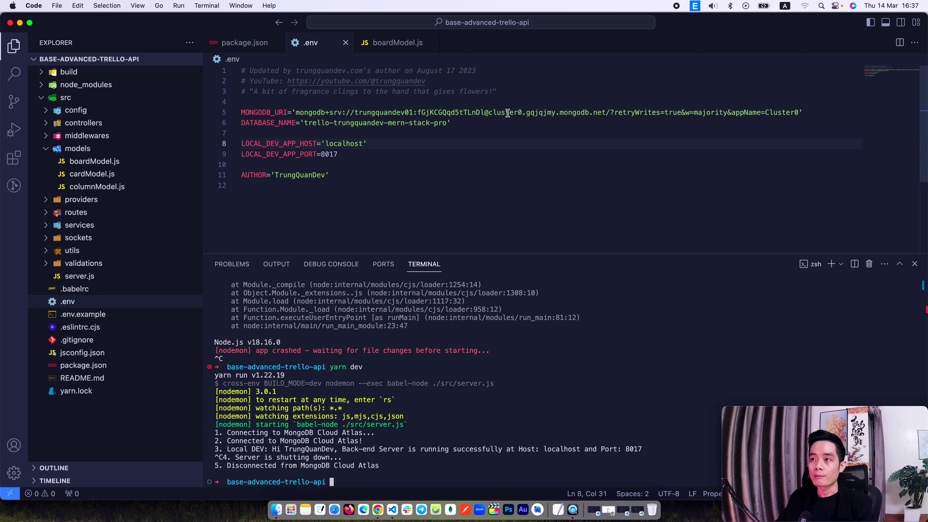
left_click_drag(484, 111, 431, 111)
type("K")
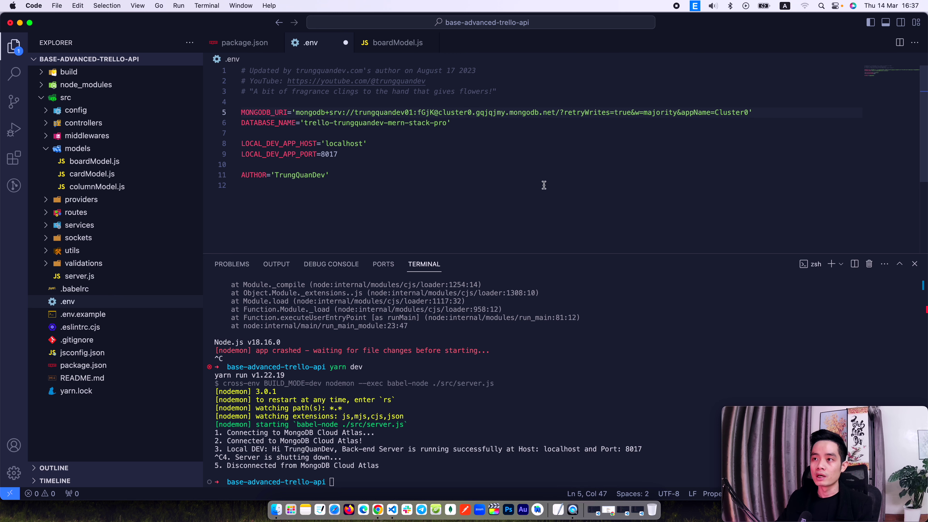
key("cmd+s")
Run yarn dev again with the incomplete password and examine the MongoDB connection output in the terminal
key("Up")
key("Return")
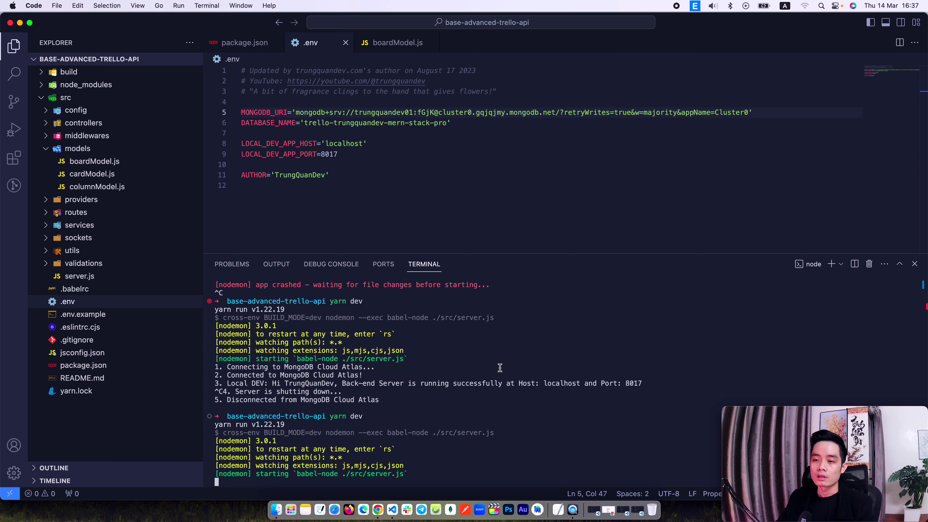
scroll(452, 399, "up", 5)
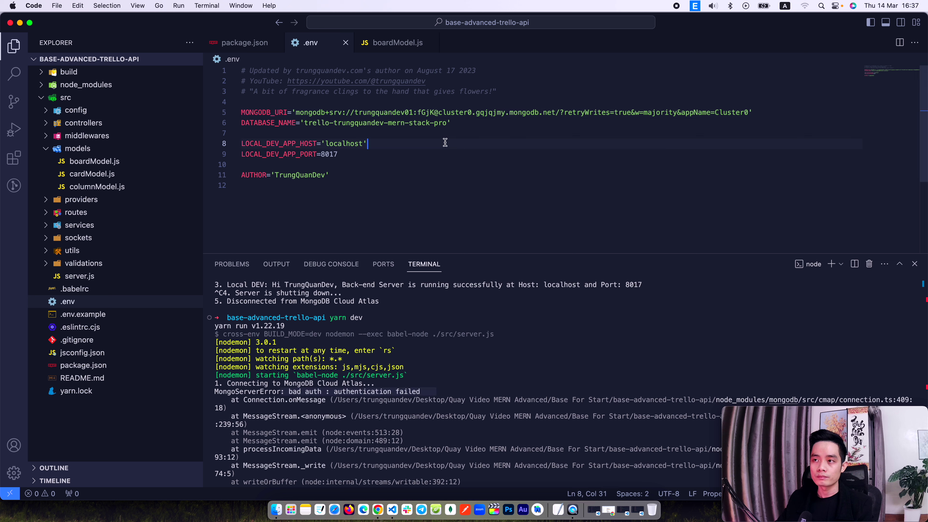
Restore the full database password in MONGODB_URI and save .env
key("cmd+v")
key("cmd+s")
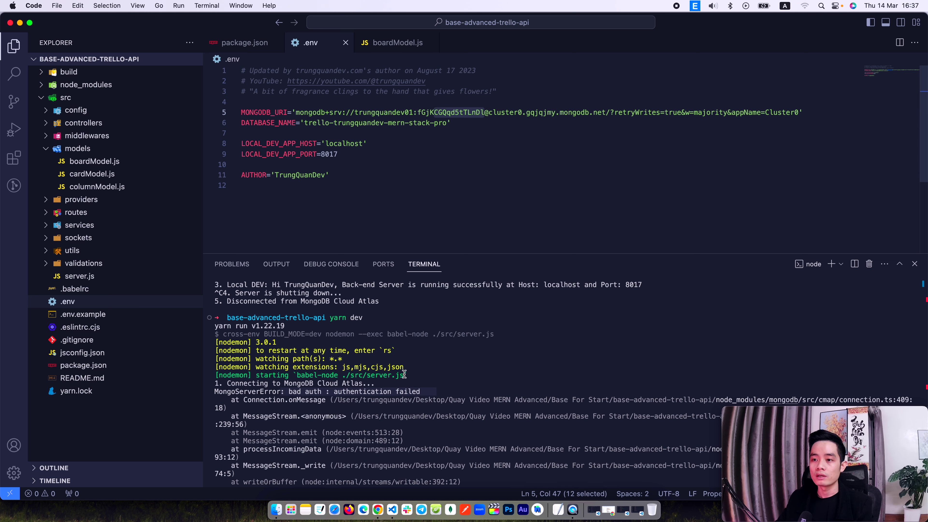
left_click(314, 391)
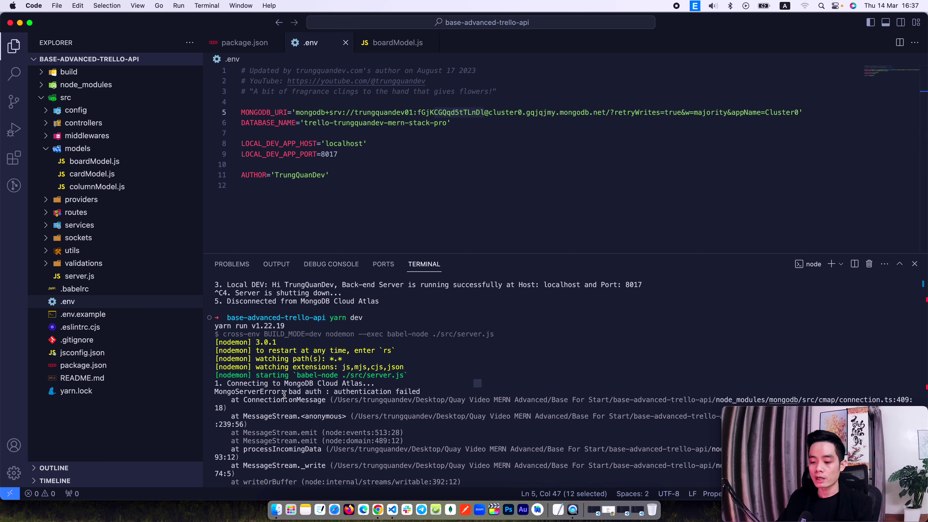
Stop the API server, clear the terminal, and start the server again with yarn dev
key("ctrl+c")
type("c;ear")
key("Return")
key("Up")
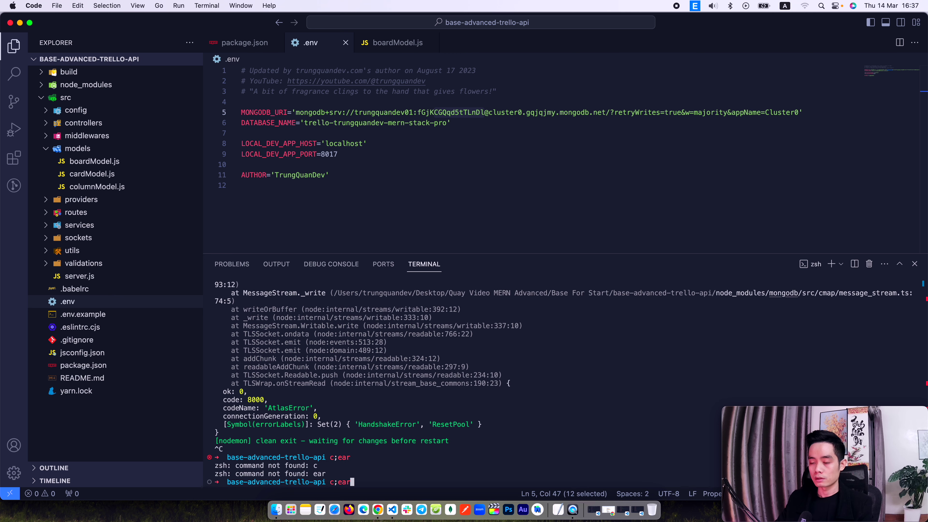
key("BackSpace")
key("BackSpace")
key("BackSpace")
key("BackSpace")
type("lear")
key("Return")
type("yarn dev")
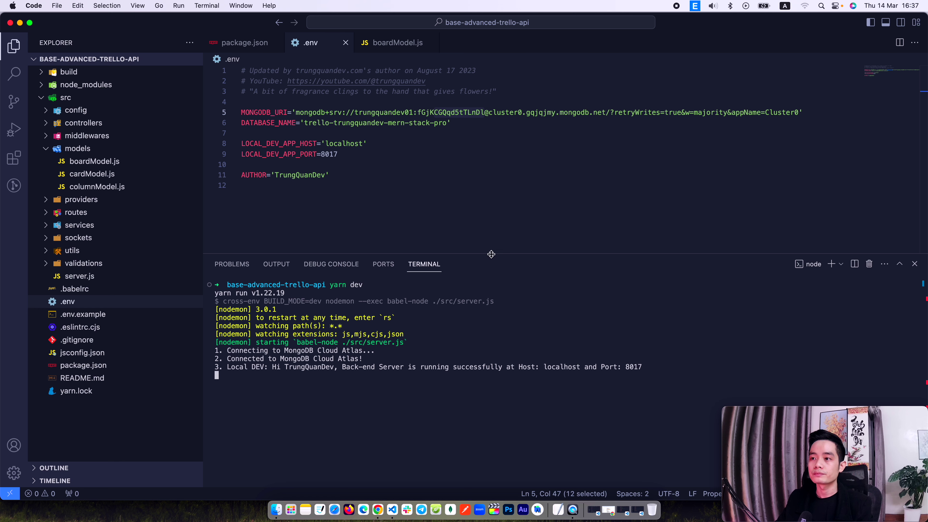
Switch to MongoDB Atlas, open the boards collection of trello-trungquandev-mern-stack-pro, and copy the demo board's _id
key("super+Tab")
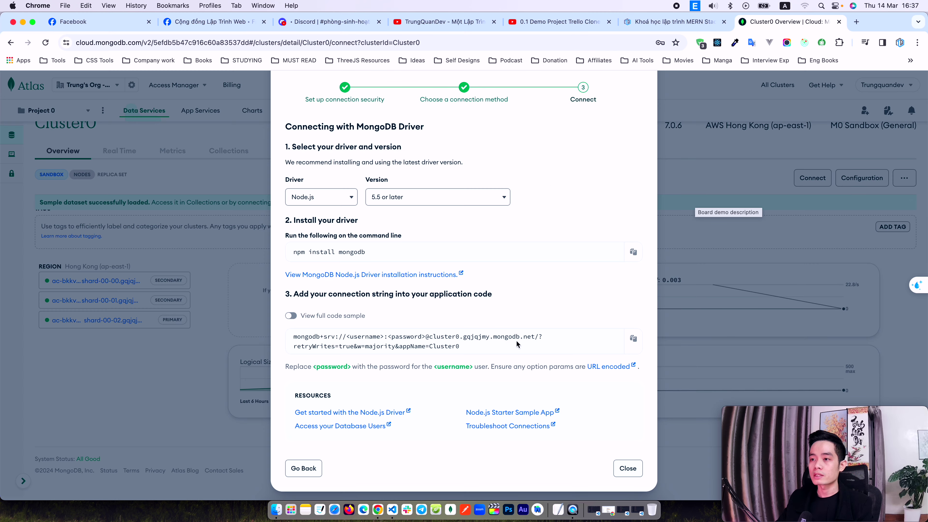
left_click(659, 234)
left_click(225, 149)
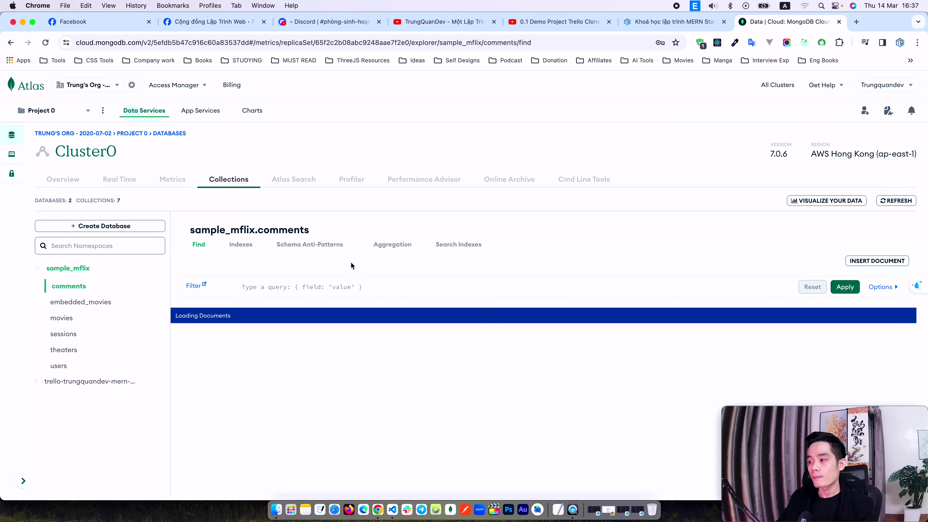
left_click(77, 381)
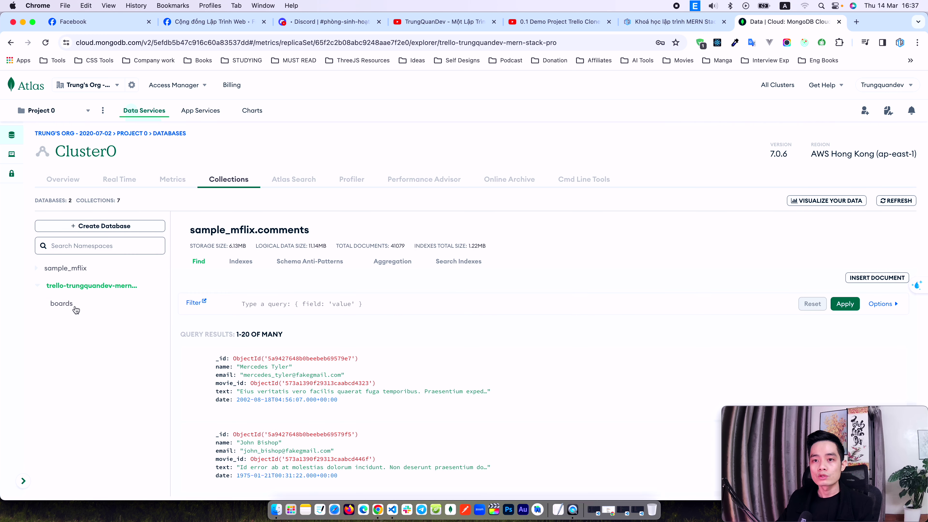
left_click(75, 307)
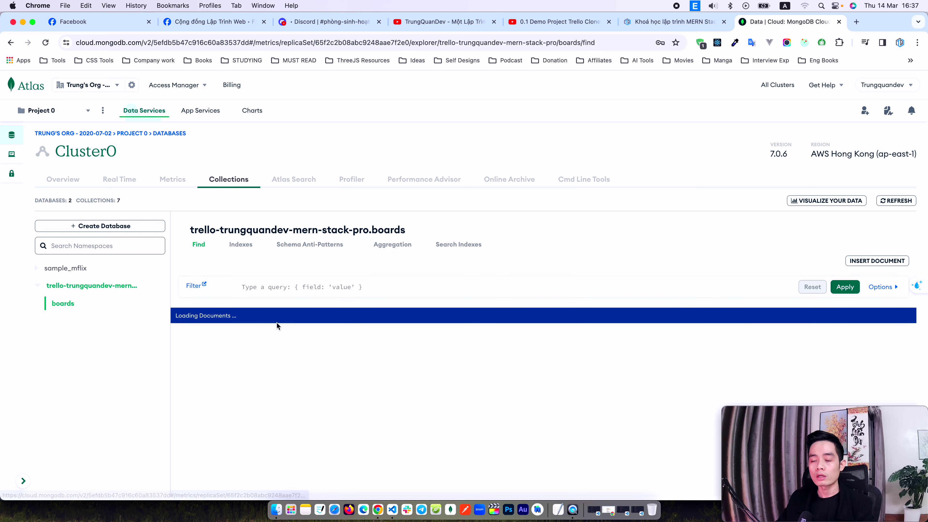
scroll(384, 344, "down", 2)
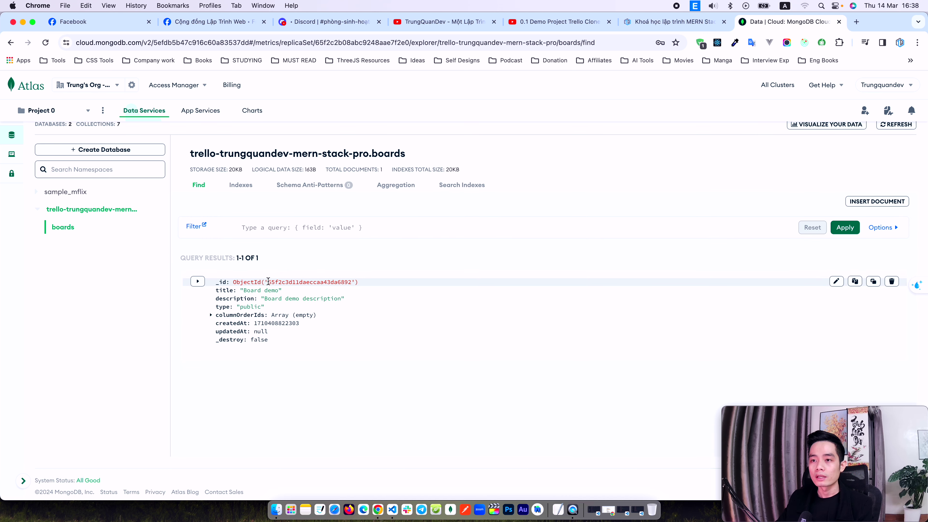
left_click_drag(268, 282, 350, 281)
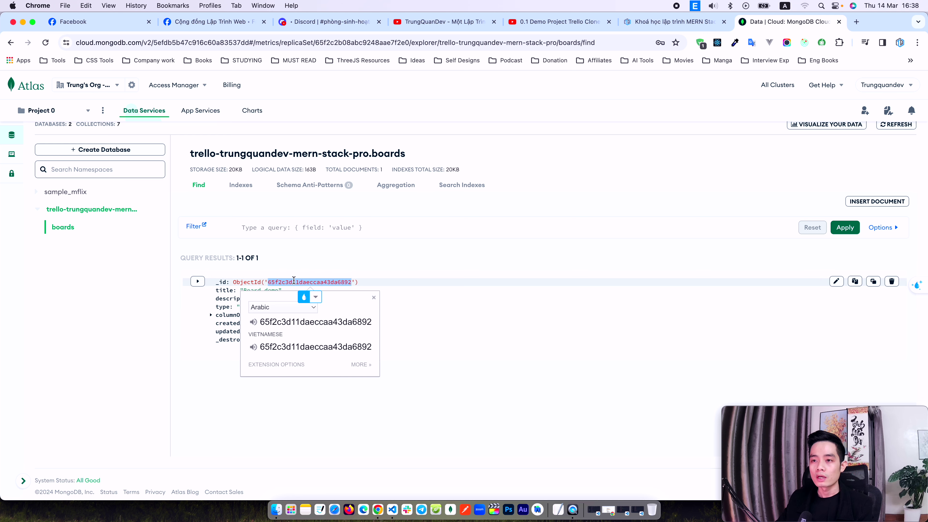
right_click(303, 282)
left_click(322, 303)
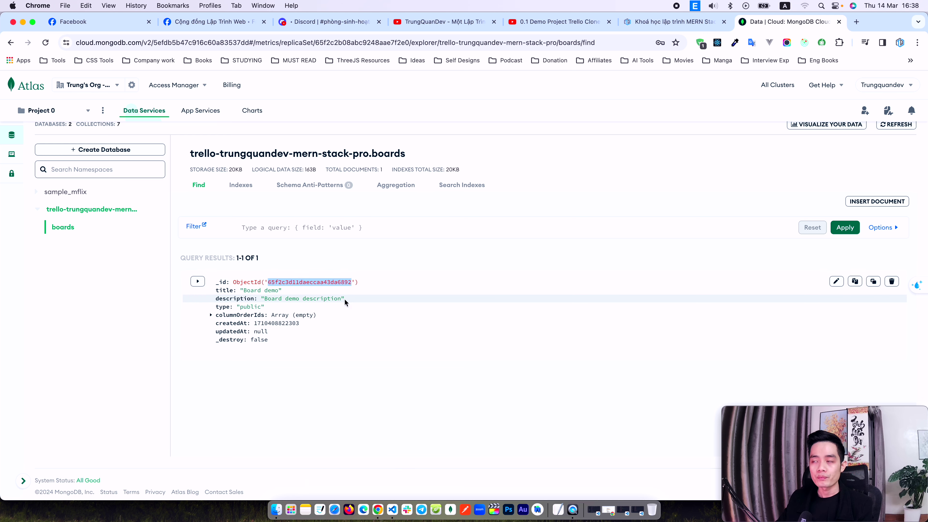
Switch to the base-advanced-trello-web project, open _id.jsx in pages/Boards, and select the hard-coded boardId value
key("super+Tab")
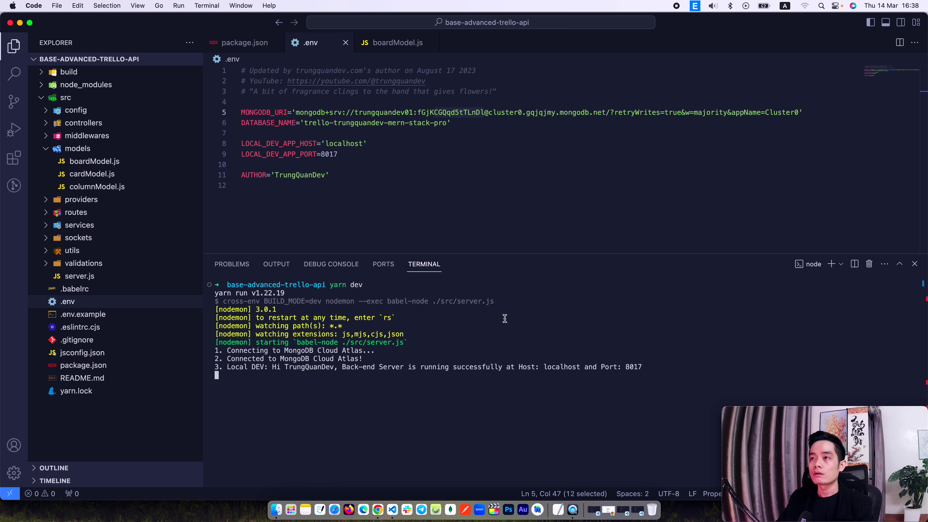
key("super+grave")
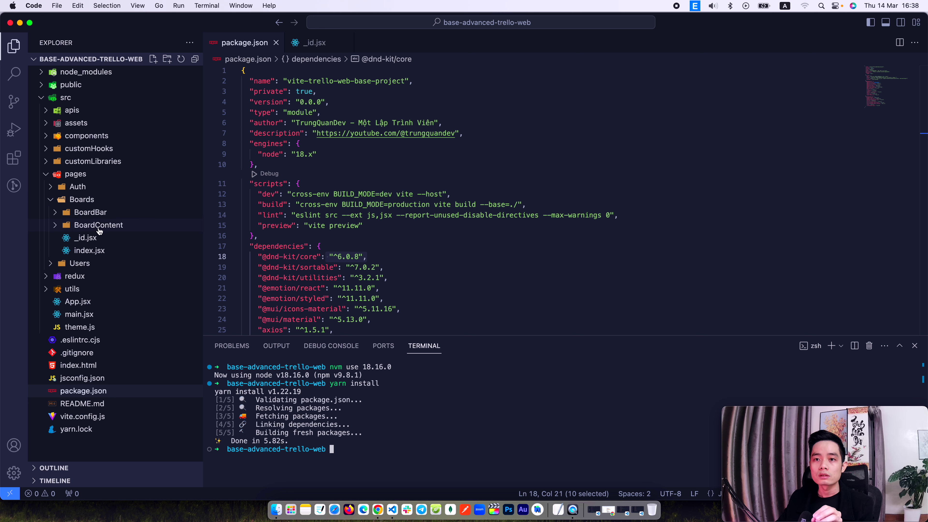
left_click(96, 241)
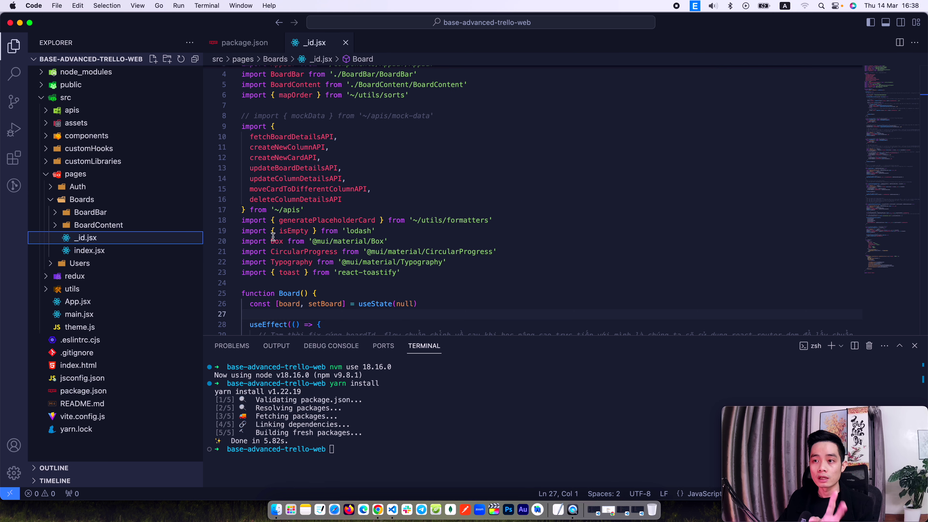
scroll(273, 237, "down", 5)
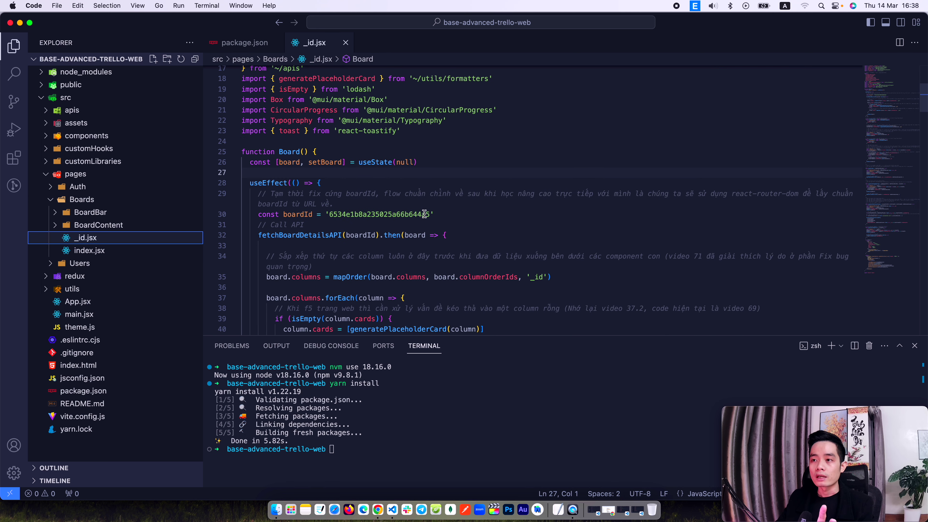
left_click(440, 214)
key("shift+Home")
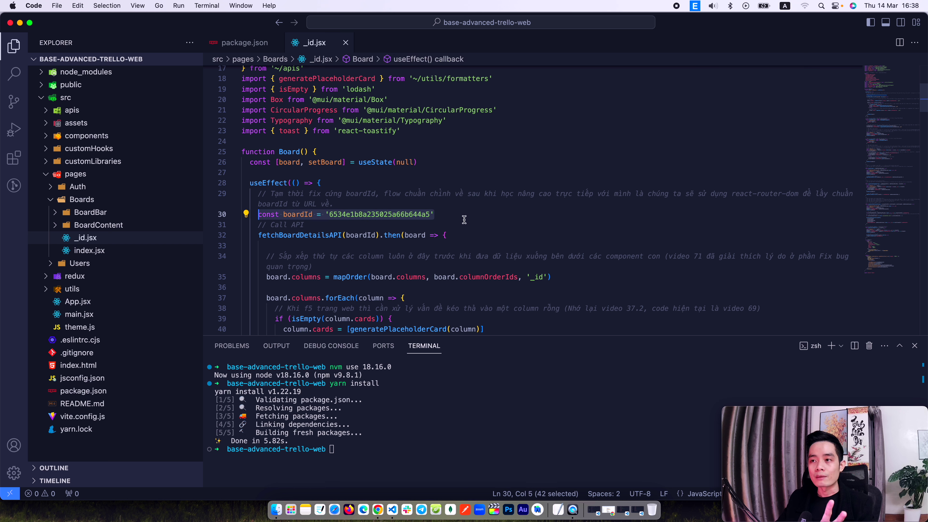
double_click(399, 214)
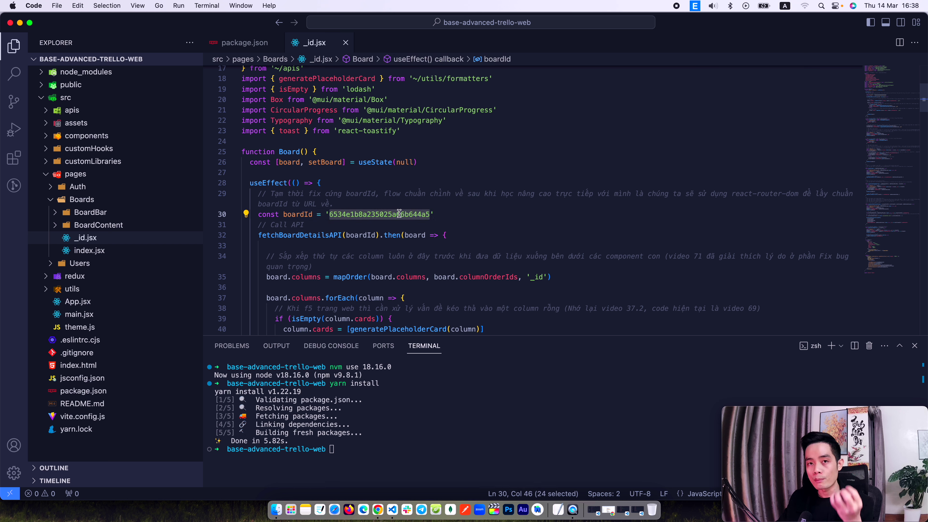
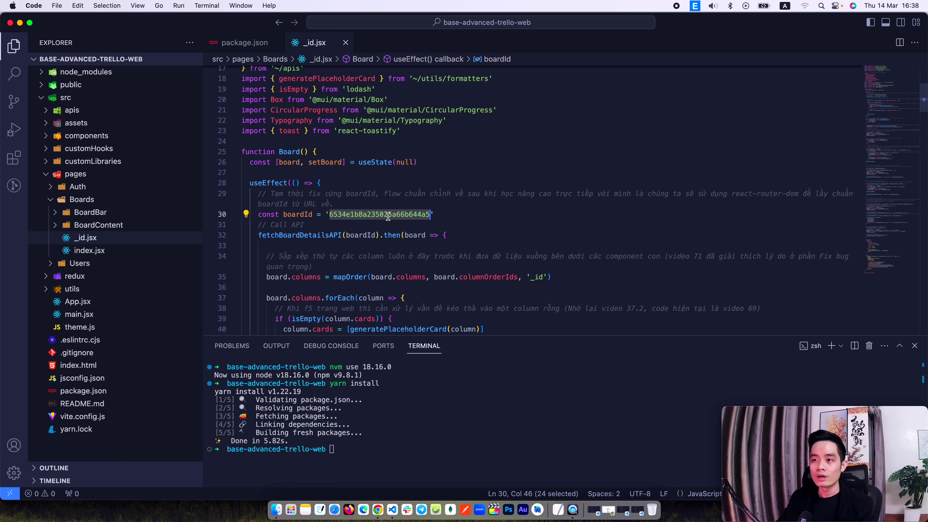
key("super+Tab")
left_click(552, 22)
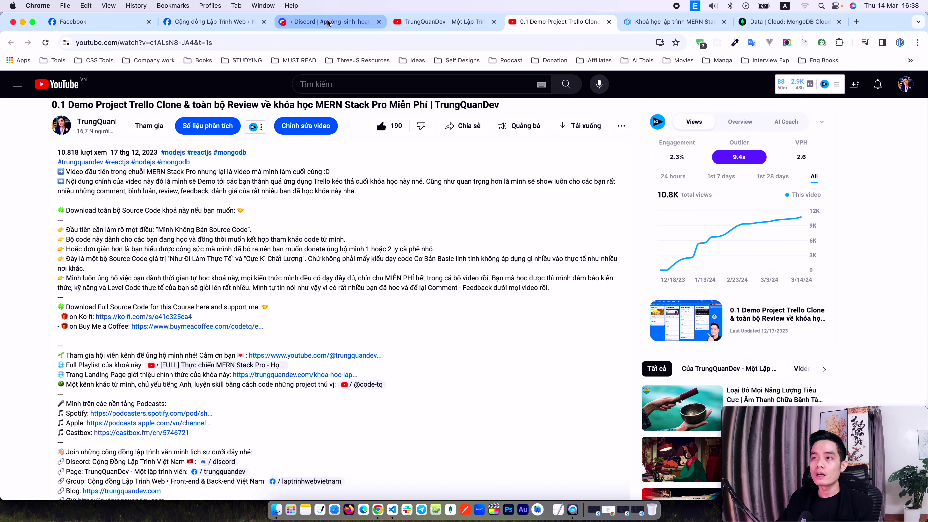
left_click(640, 23)
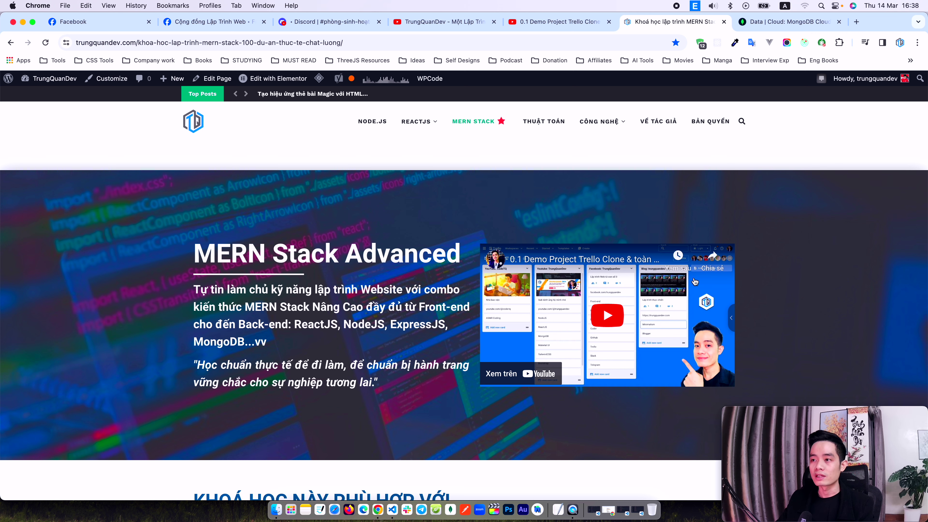
Copy the demo board's _id from Atlas and replace the boardId value in _id.jsx with 65f2c3d11daeccaa43da6892
key("super+Tab")
left_click(491, 219)
double_click(401, 215)
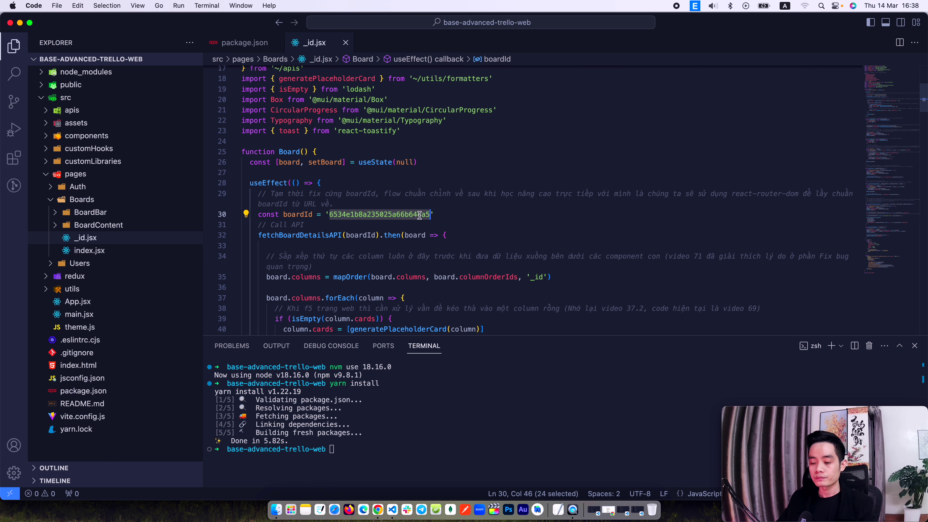
key("super+Tab")
key("ctrl+Tab")
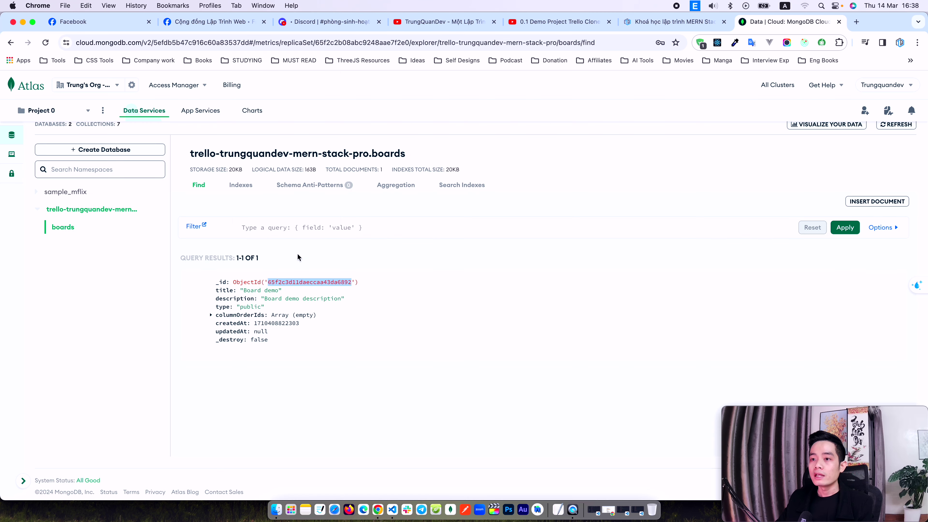
right_click(301, 283)
left_click(321, 303)
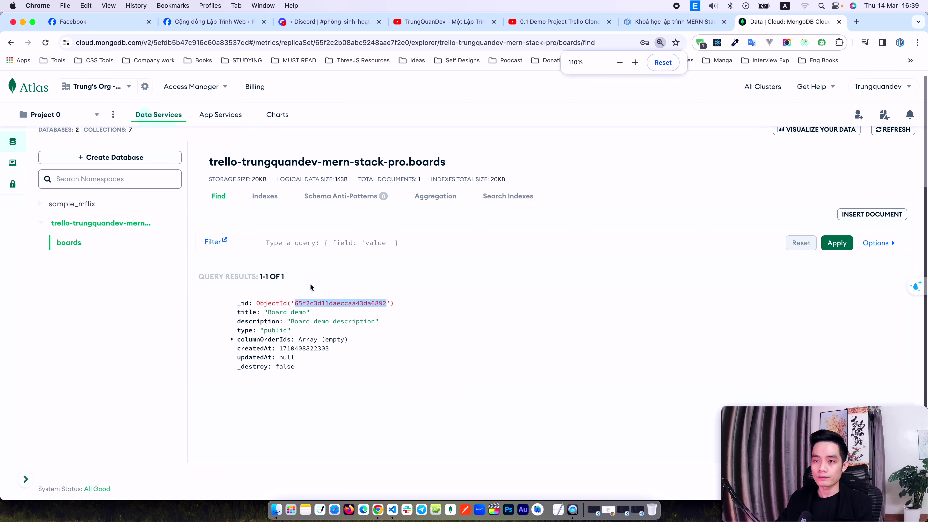
key("super+Tab")
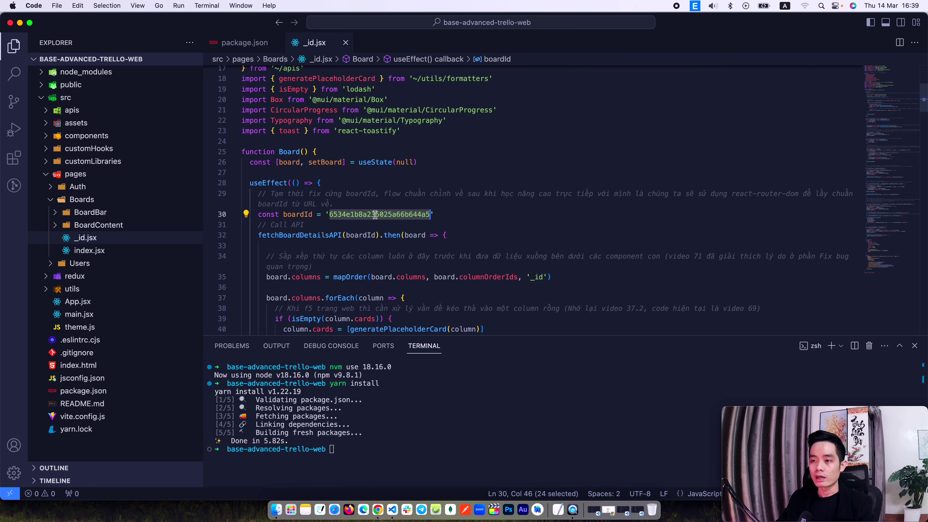
key("super+v")
key("super+z")
key("super+v")
left_click_drag(433, 215, 264, 215)
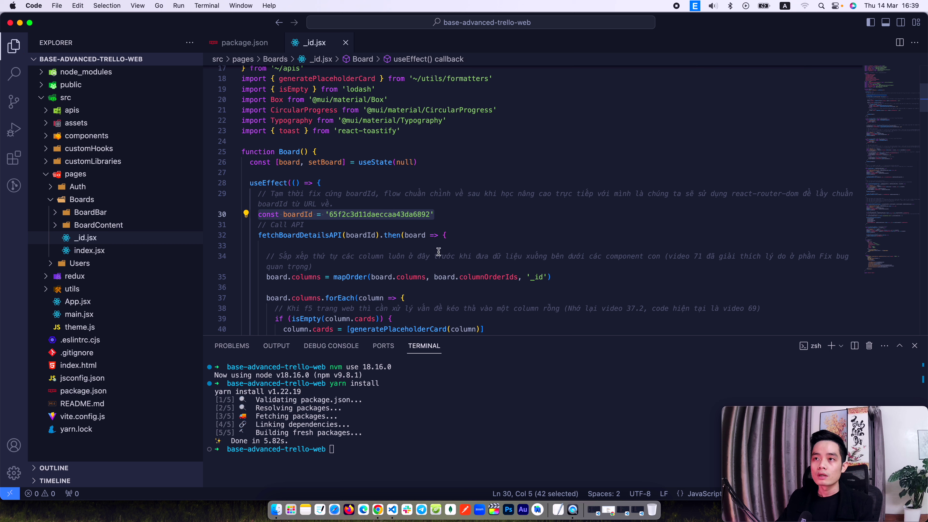
left_click(438, 410)
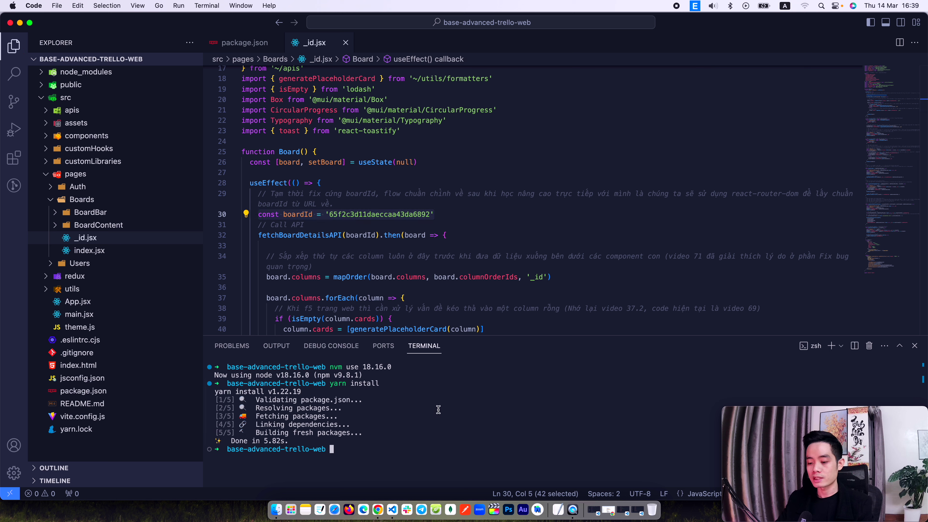
type("yarn dev")
key("Return")
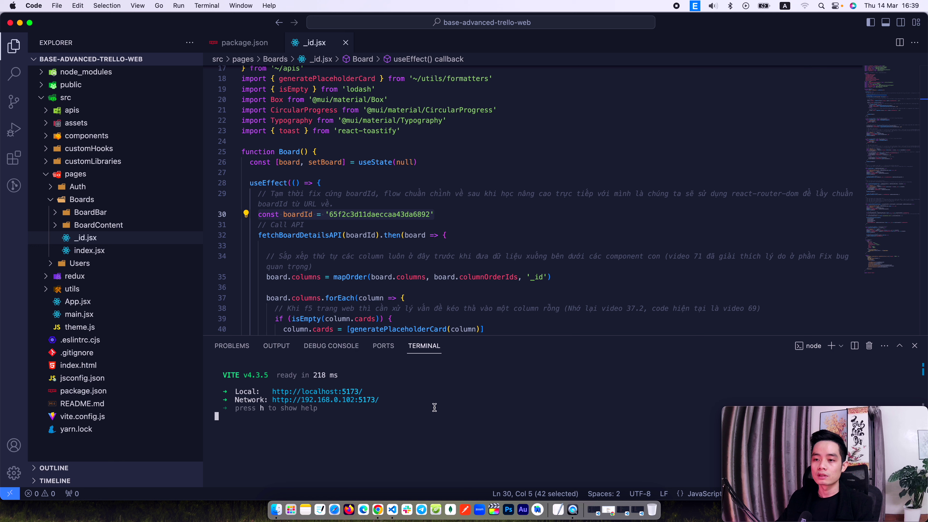
left_click(336, 392, "super")
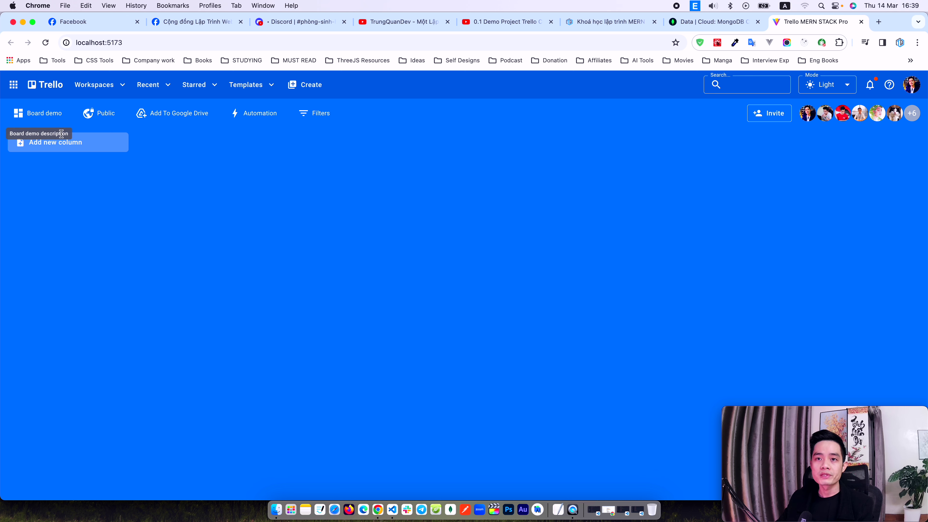
Update the board document's title to "Board demo abc" in Atlas and reload the Trello board page
left_click(706, 23)
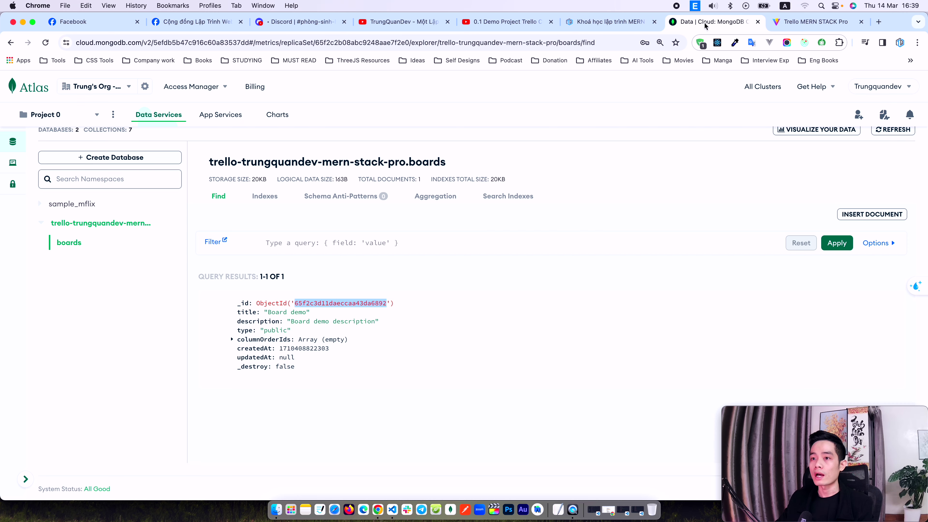
double_click(302, 312)
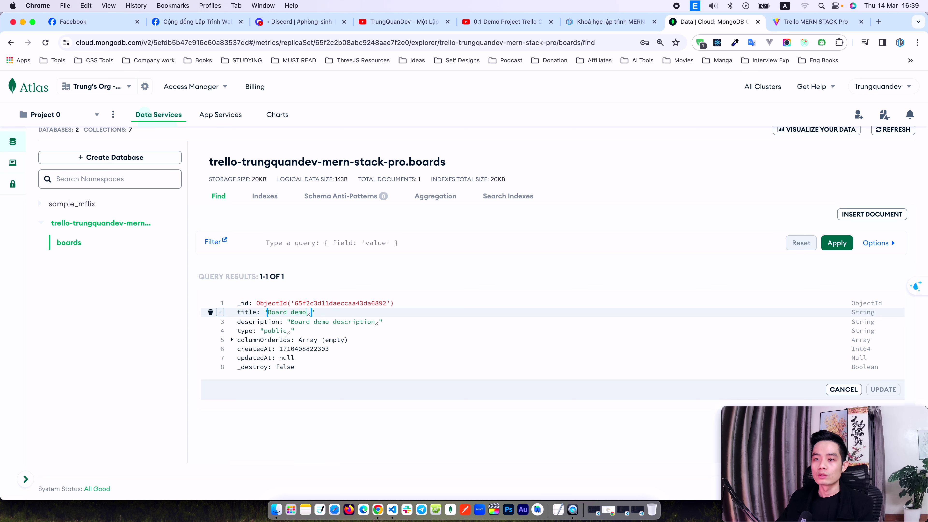
type("abc")
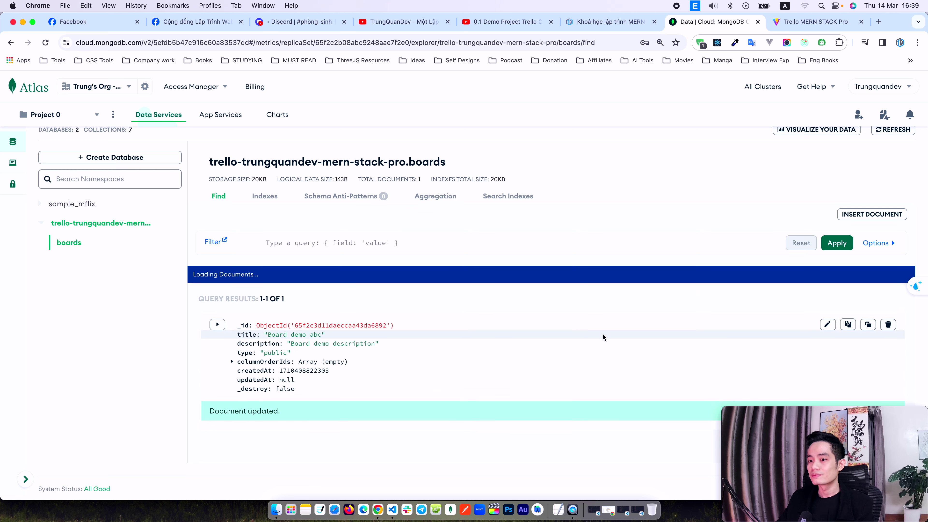
left_click(809, 23)
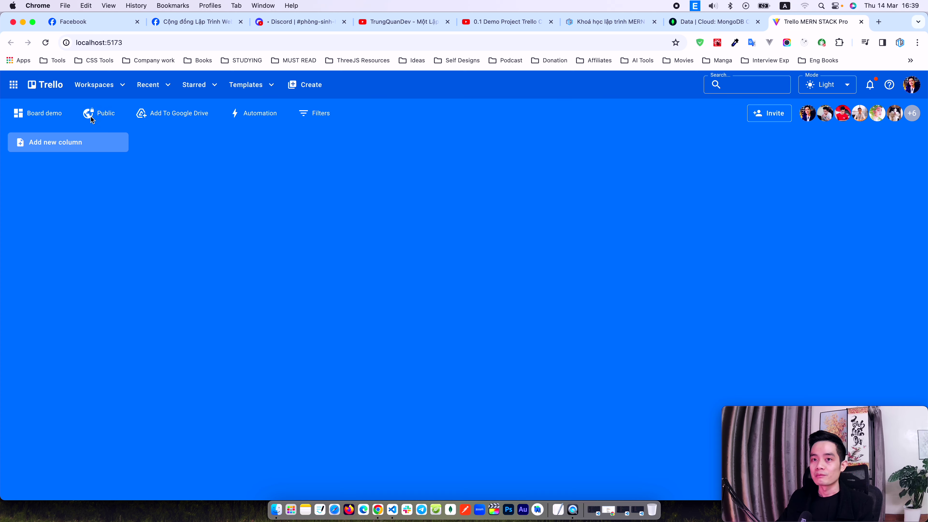
left_click(46, 43)
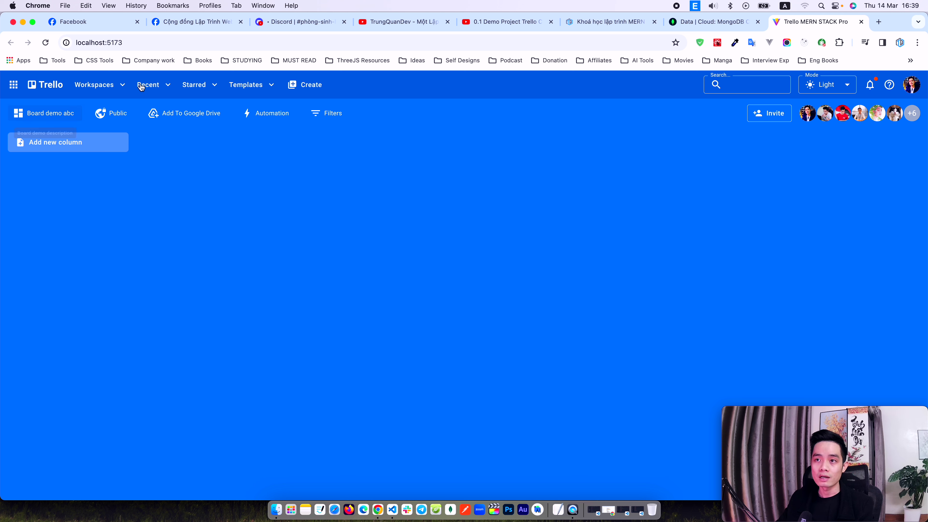
left_click(911, 85)
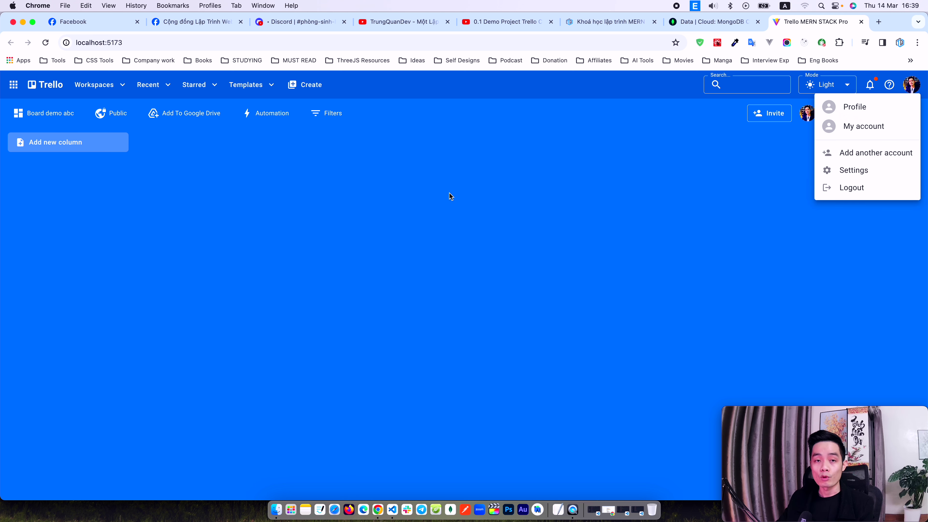
left_click(352, 197)
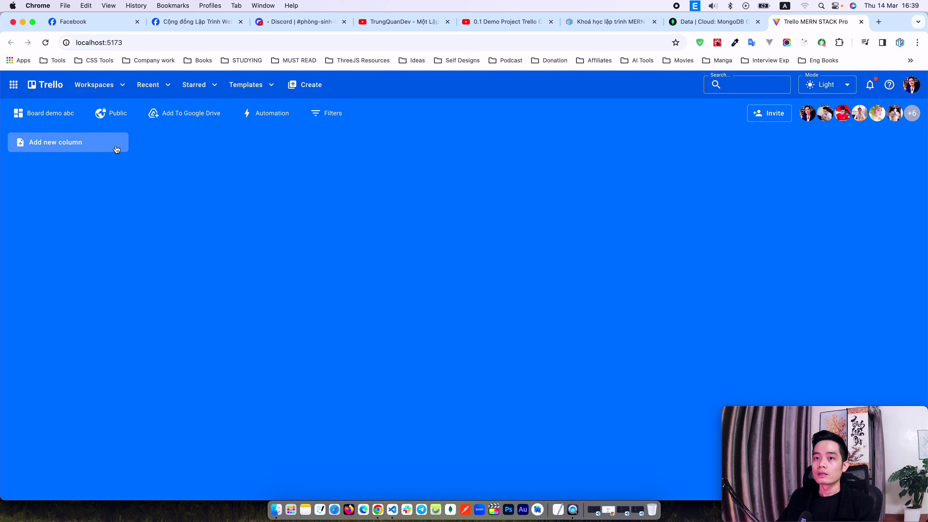
Add three columns to the board titled "Column demo", "column demo 02" and "Column demo 03"
left_click(80, 143)
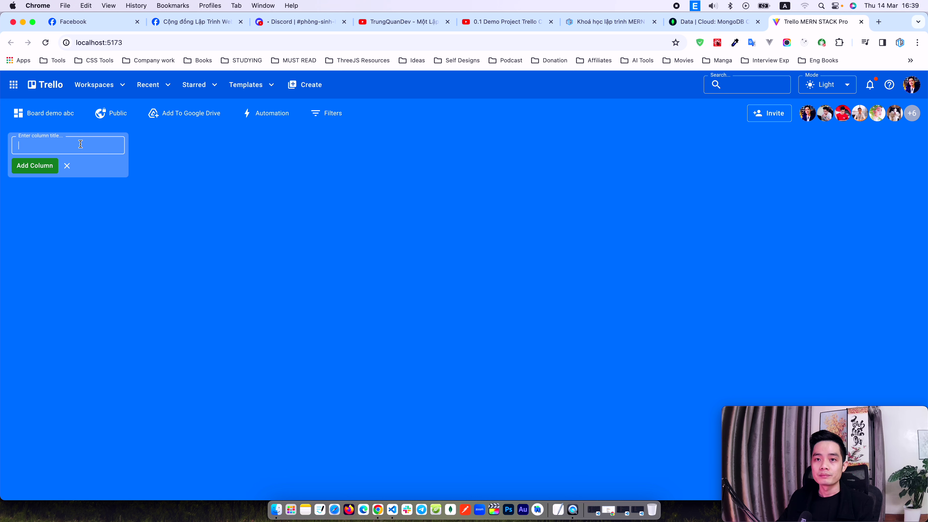
type("Column demo")
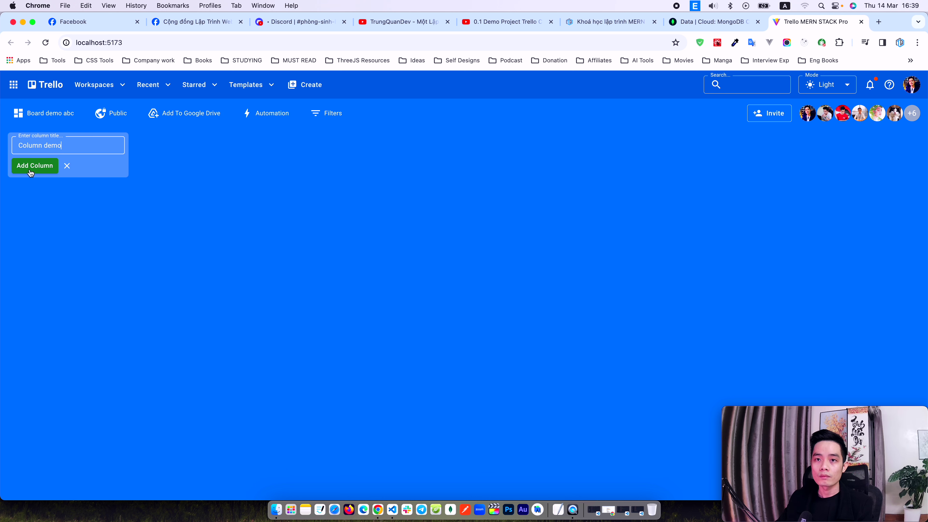
left_click(29, 172)
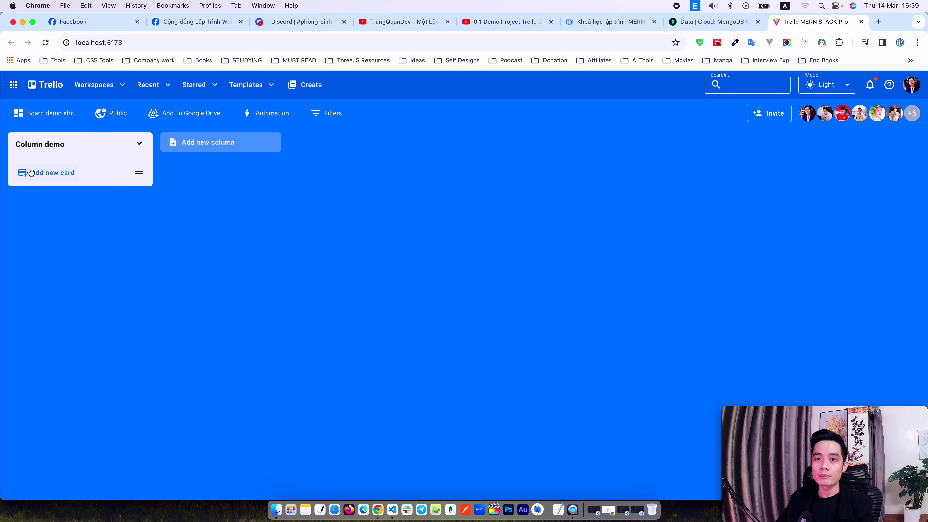
left_click(196, 148)
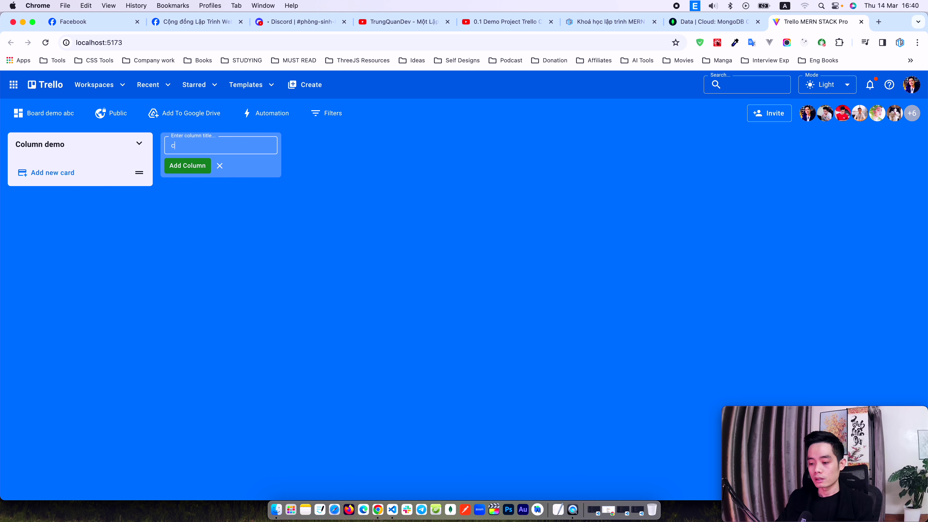
type("column demo 02")
left_click(168, 169)
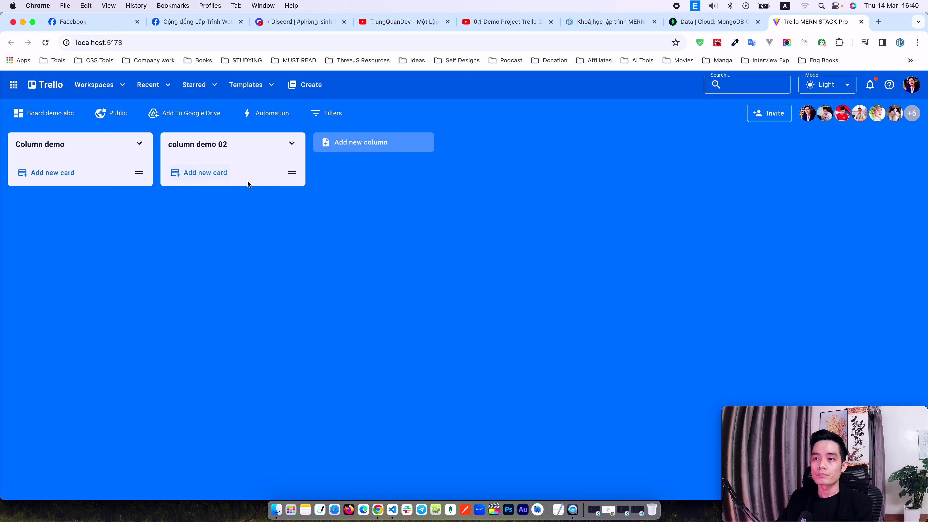
left_click(395, 142)
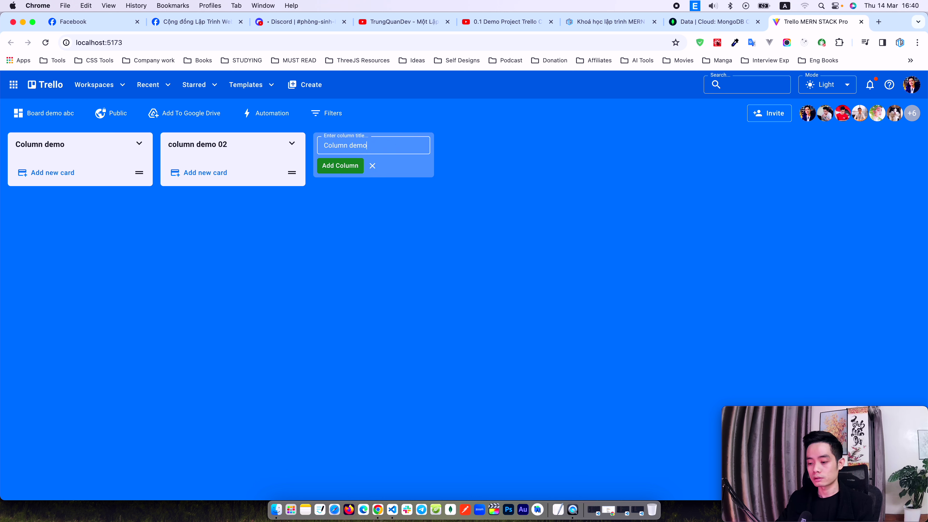
type("Column demo 03")
left_click(357, 161)
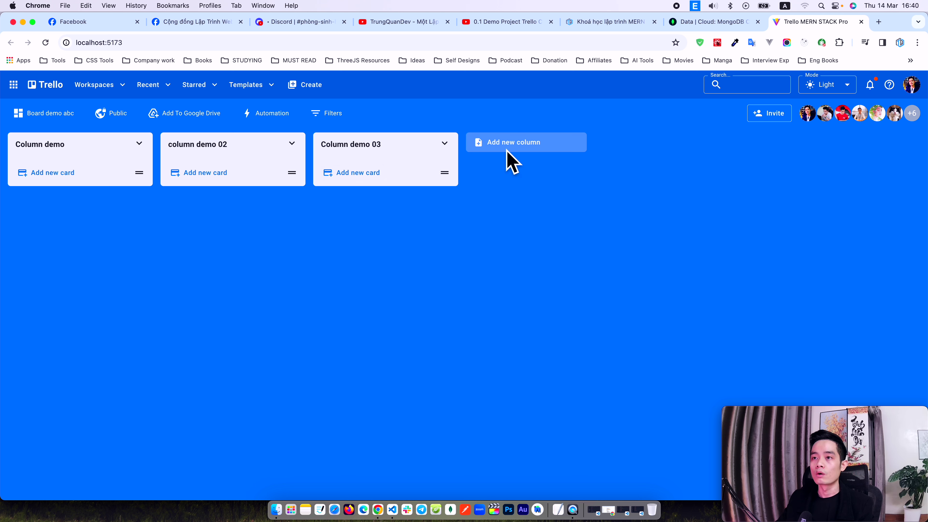
Add the card "cart test 01" to Column demo, "Card Test 02" to column demo 02 and "Card test 03" to Column demo 03
left_click(59, 173)
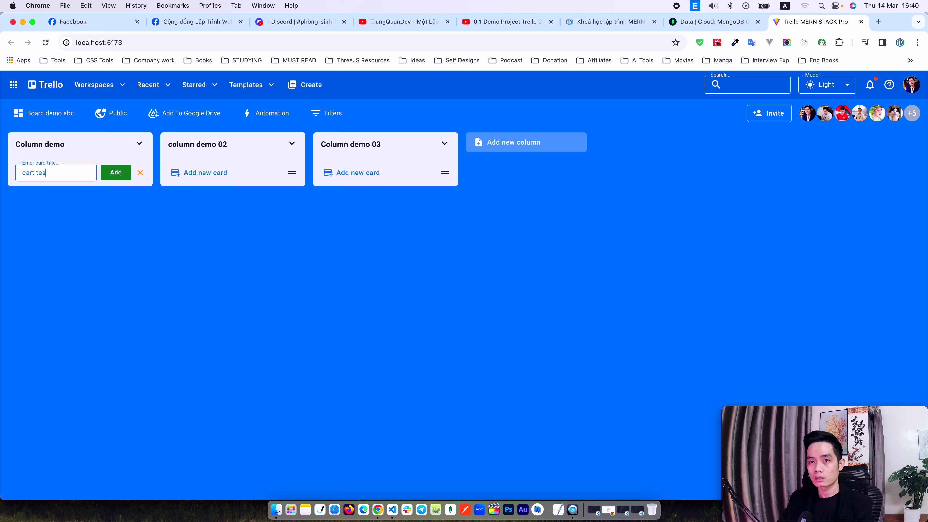
left_click(115, 172)
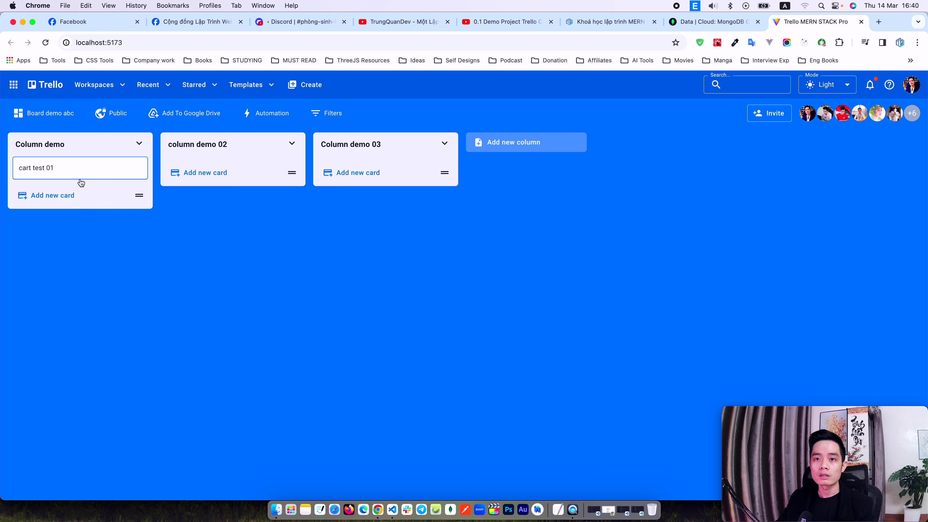
left_click(219, 172)
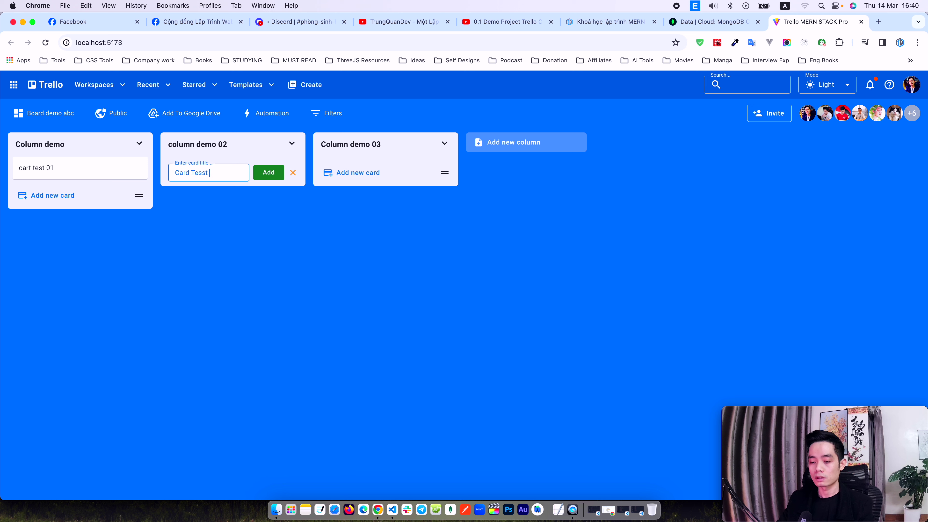
left_click(268, 172)
left_click(351, 173)
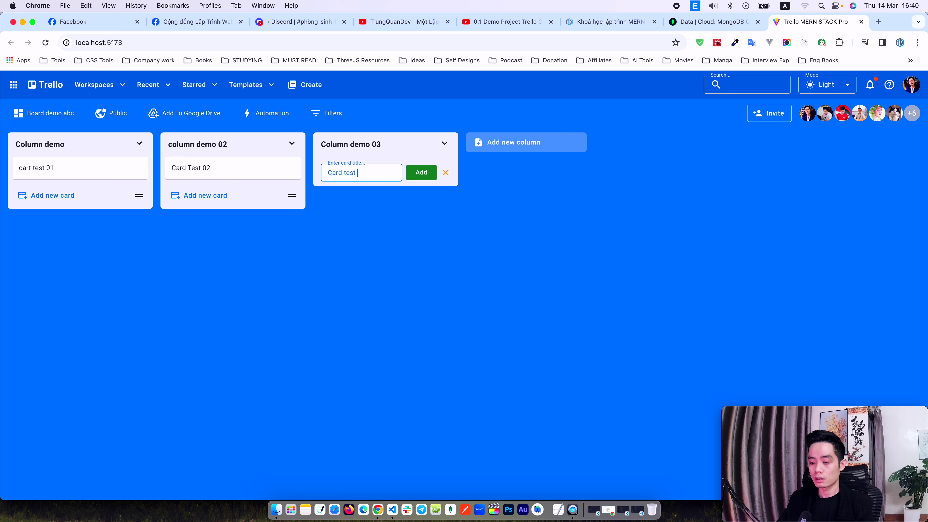
type("Card test 03")
left_click(421, 172)
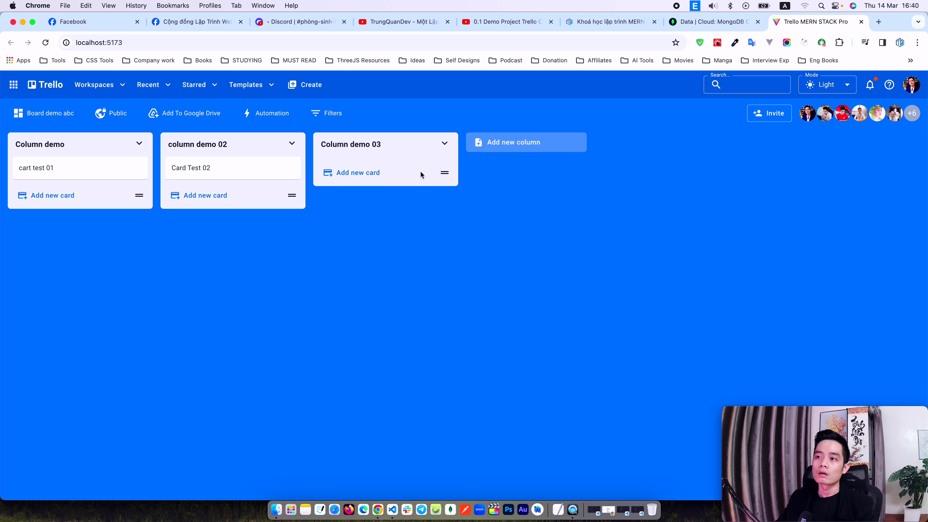
left_click(444, 143)
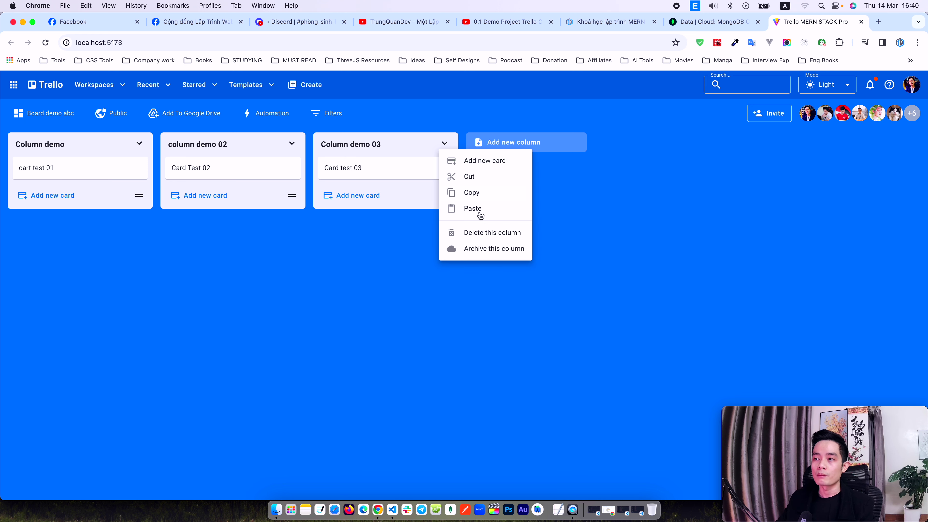
left_click(576, 172)
View the 0.1 Demo Project Trello Clone video description and the TrungQuanDev channel playlists on YouTube, and return to the Trello board
left_click(508, 22)
scroll(289, 252, "up", 10)
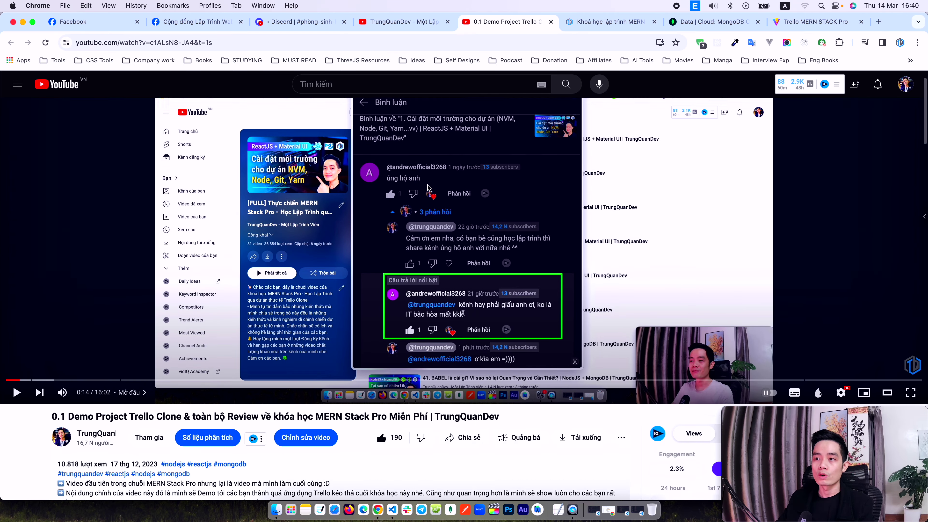
scroll(289, 252, "down", 6)
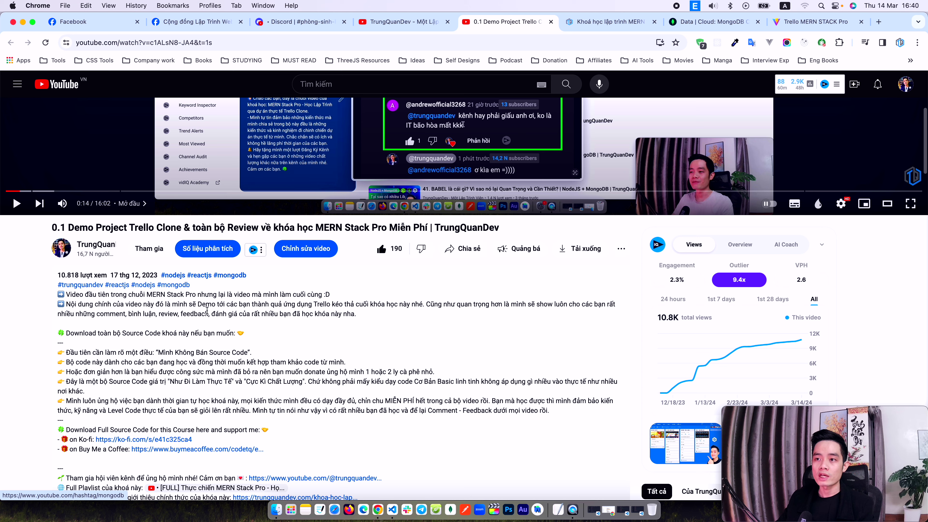
left_click(416, 24)
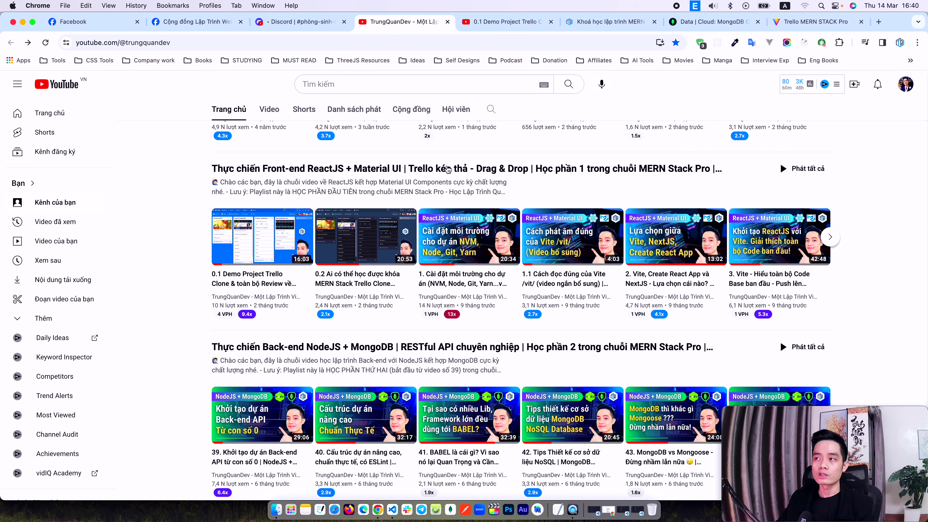
left_click(788, 23)
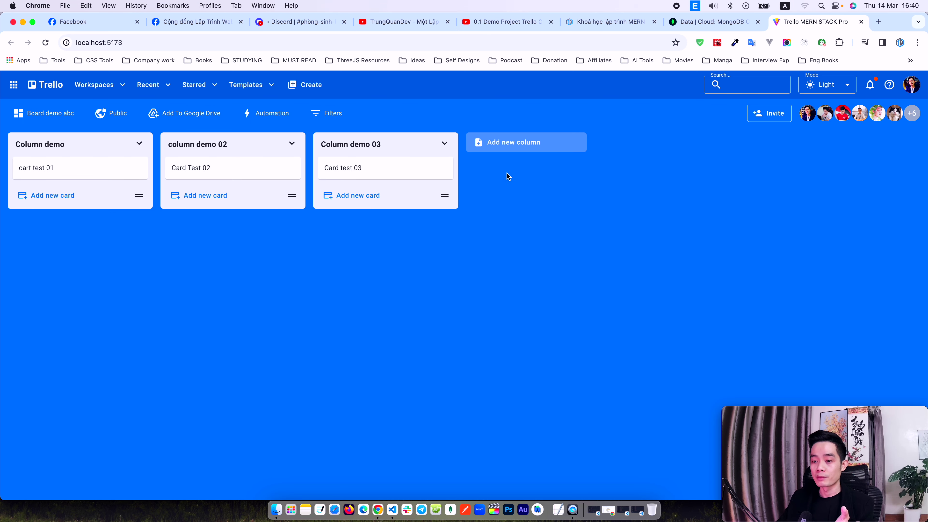
Move Column demo 03 ahead of column demo 02, reload the board, and swap the two columns' cards
left_click_drag(415, 146, 286, 150)
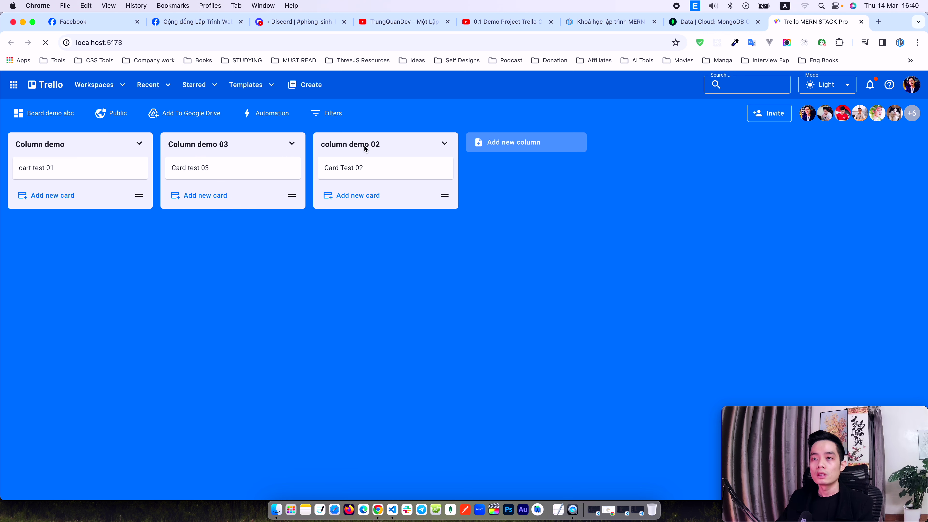
key("super+r")
left_click_drag(376, 182, 252, 169)
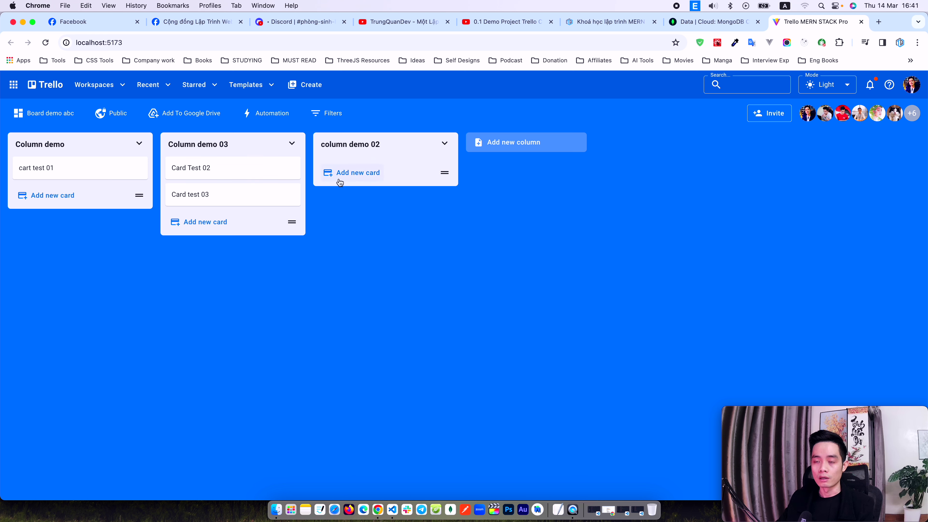
left_click_drag(264, 203, 379, 198)
Add a card titled "card abc" to column demo 02
left_click(378, 198)
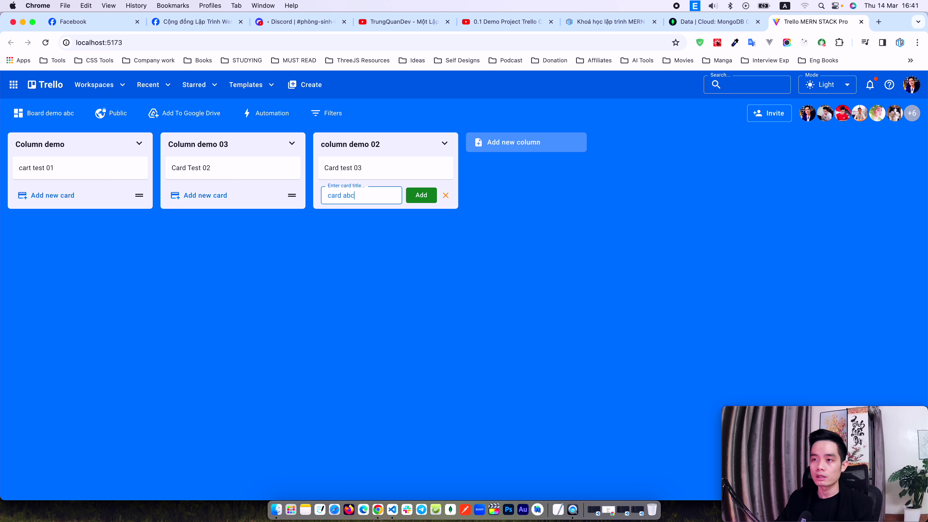
left_click(421, 195)
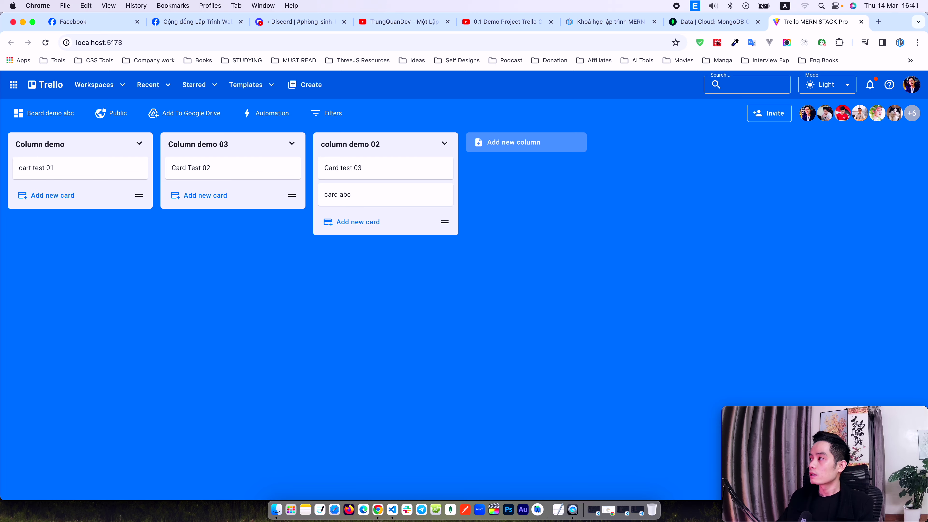
Preview the Final-Demo-From-Scratch-Light and Final-Demo-From-Scratch-Dark images in Finder
key("space")
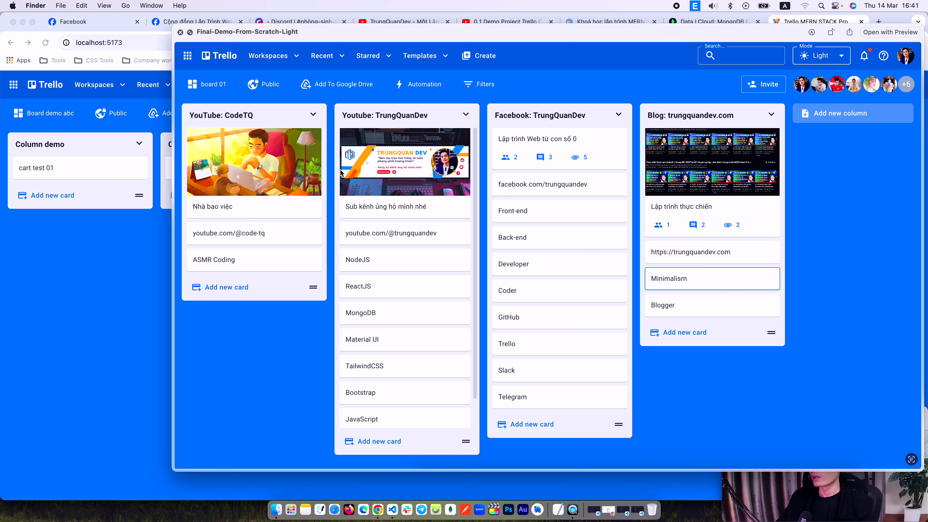
key("Down")
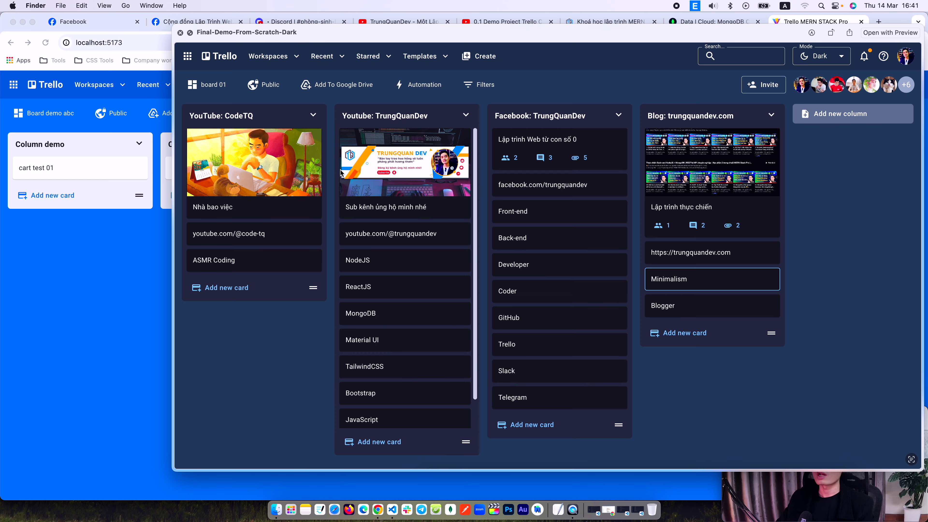
key("space")
Switch the Trello board to Dark mode and back to Light mode
left_click(832, 85)
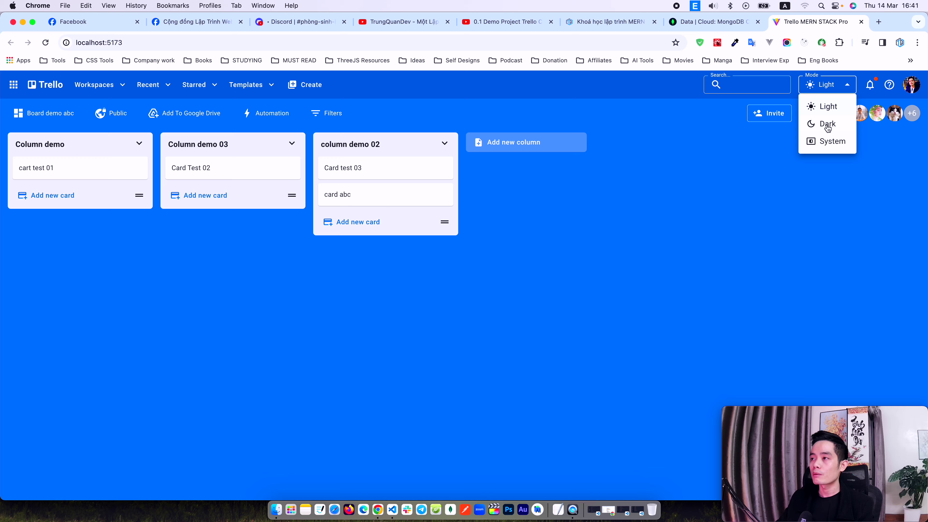
left_click(827, 124)
left_click(840, 89)
left_click(828, 106)
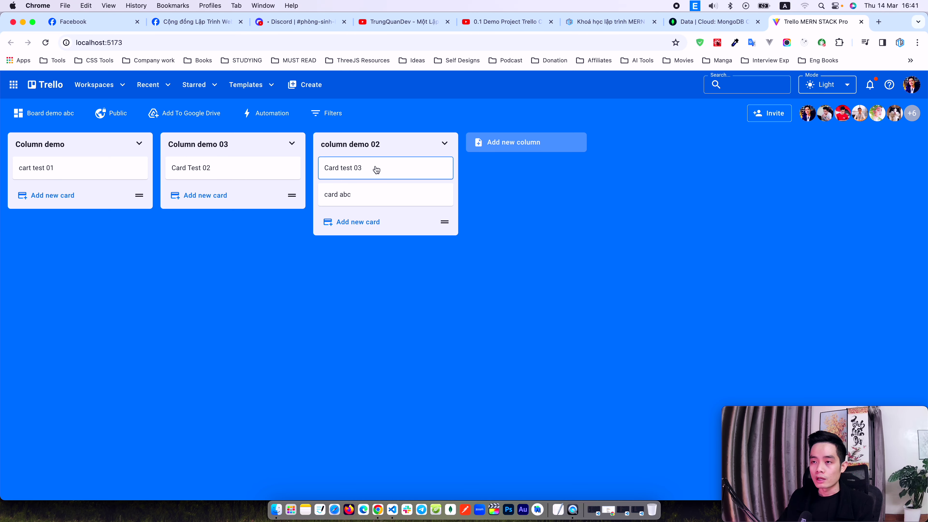
Refresh the trello-trungquandev-mern-stack-pro database in Atlas and view the documents in its cards collection
left_click(710, 22)
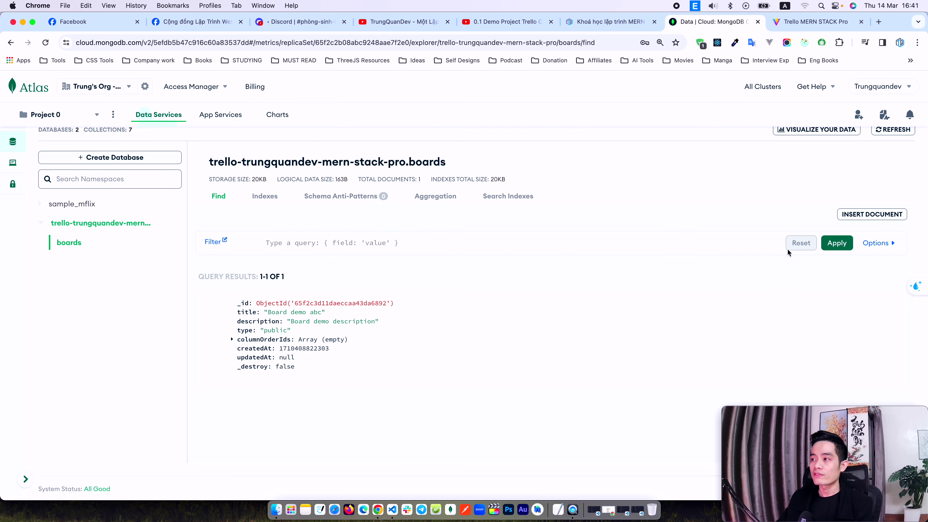
left_click(111, 228)
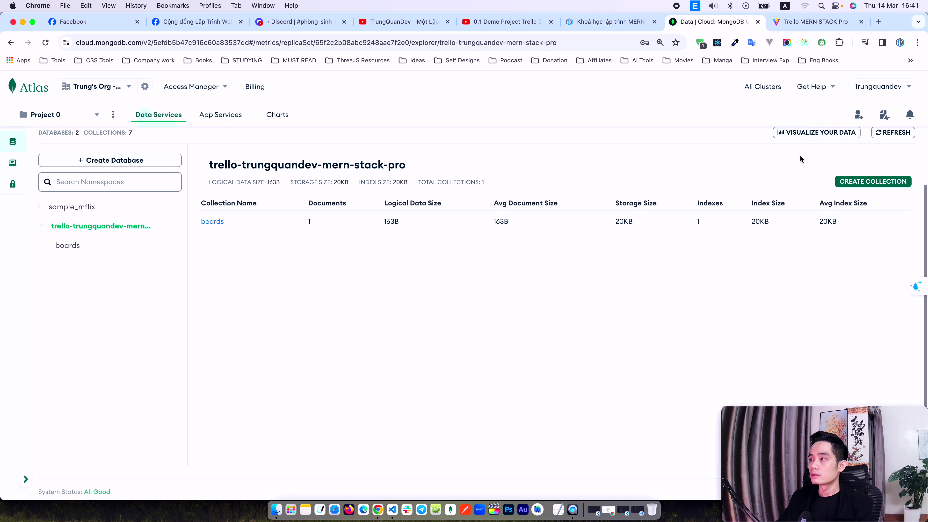
scroll(799, 158, "up", 2)
left_click(888, 192)
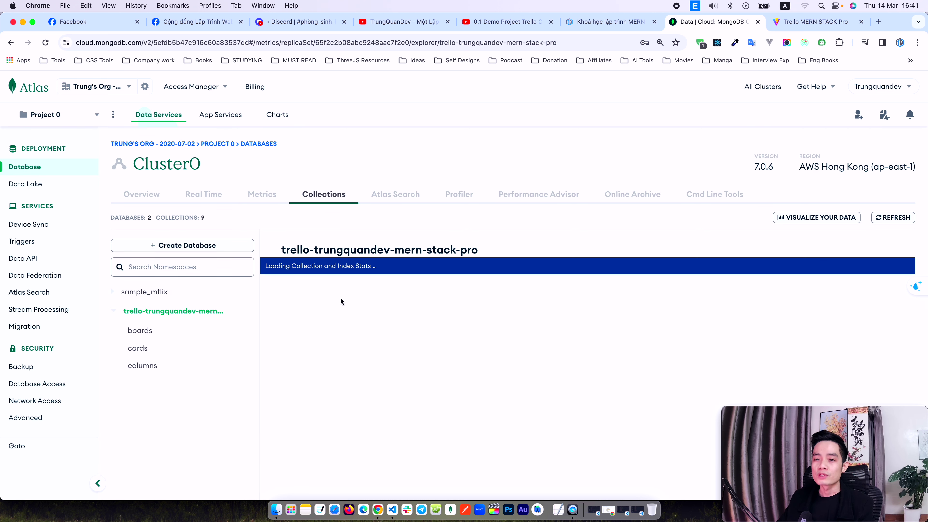
scroll(278, 322, "down", 1)
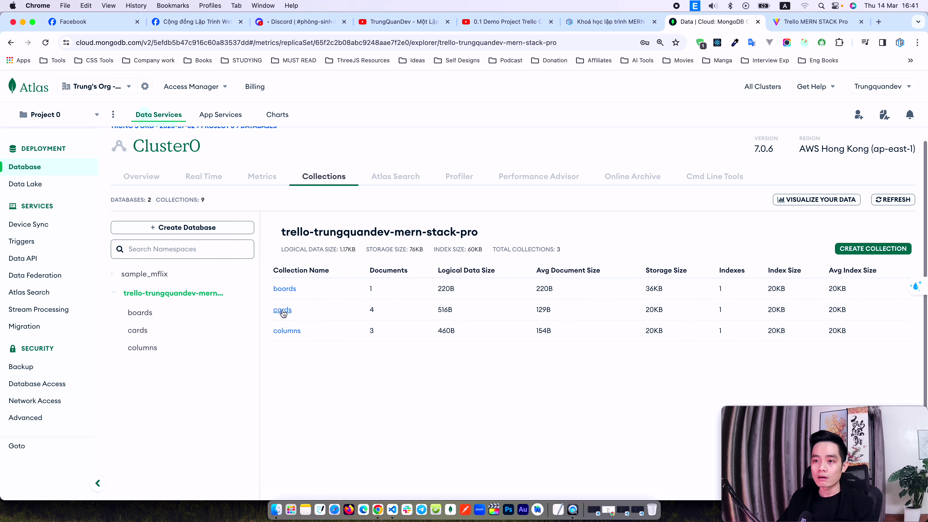
left_click(284, 312)
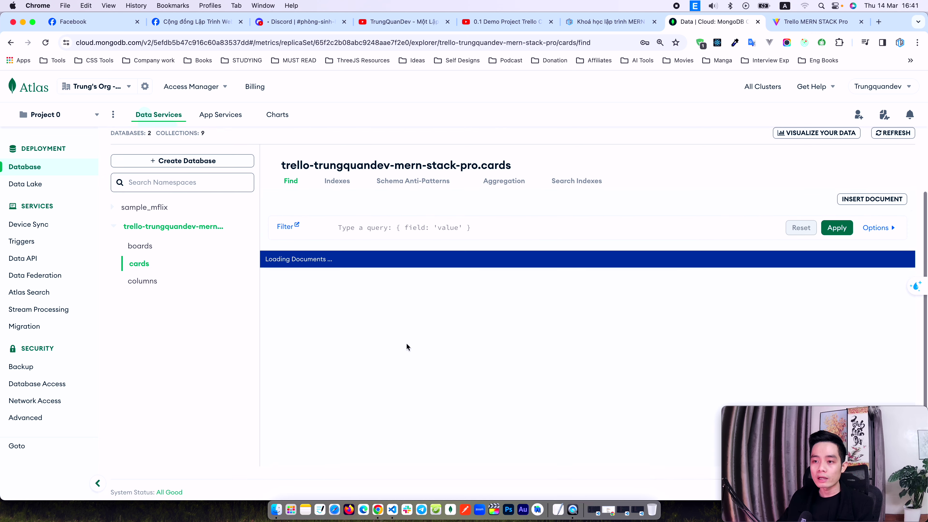
scroll(406, 346, "down", 3)
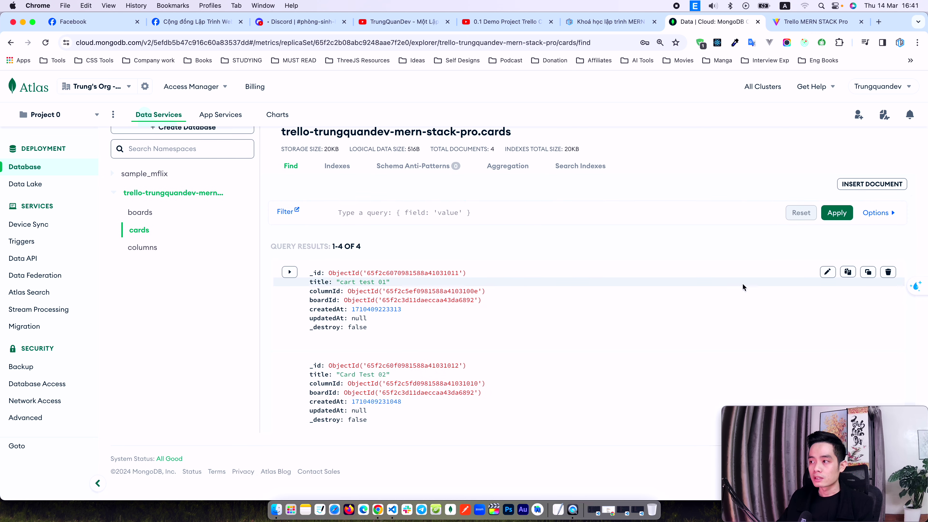
Edit the "cart test 01" document in the cards collection and add a String field named cover after boardId
left_click(828, 272)
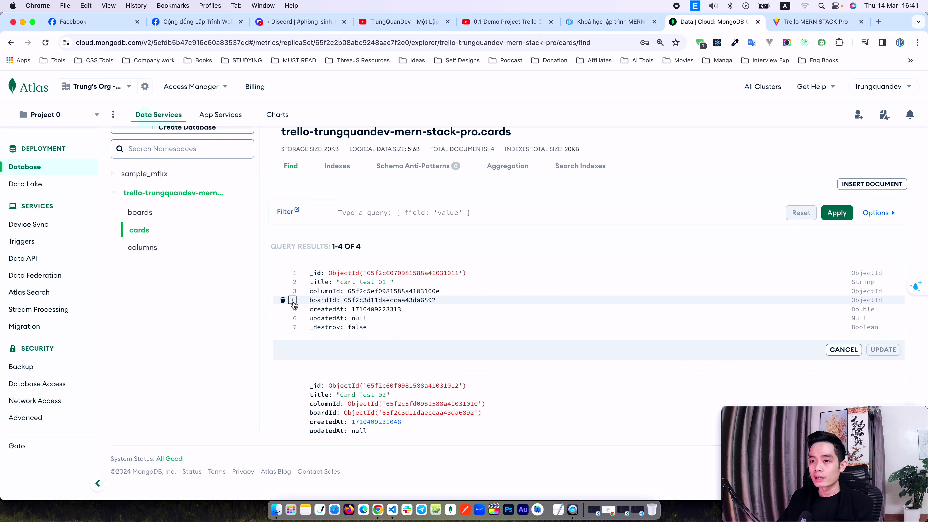
left_click(292, 301)
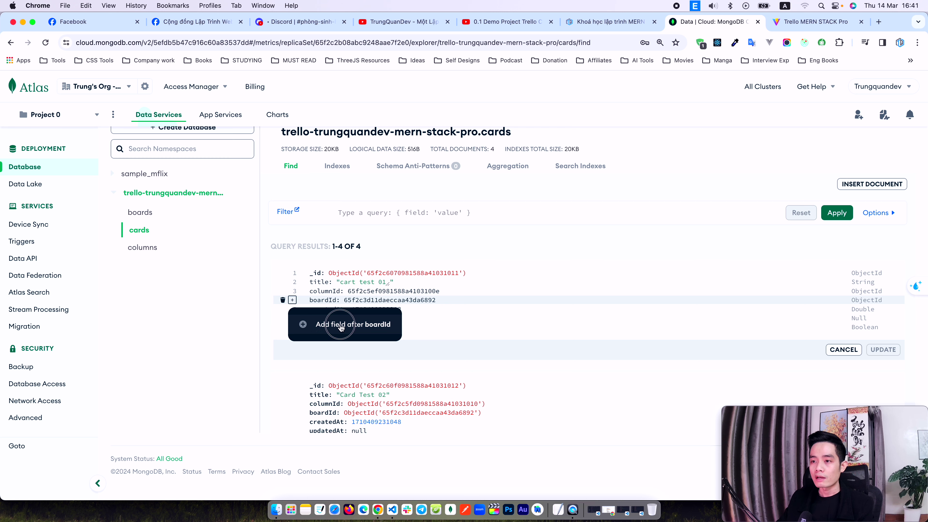
left_click(336, 327)
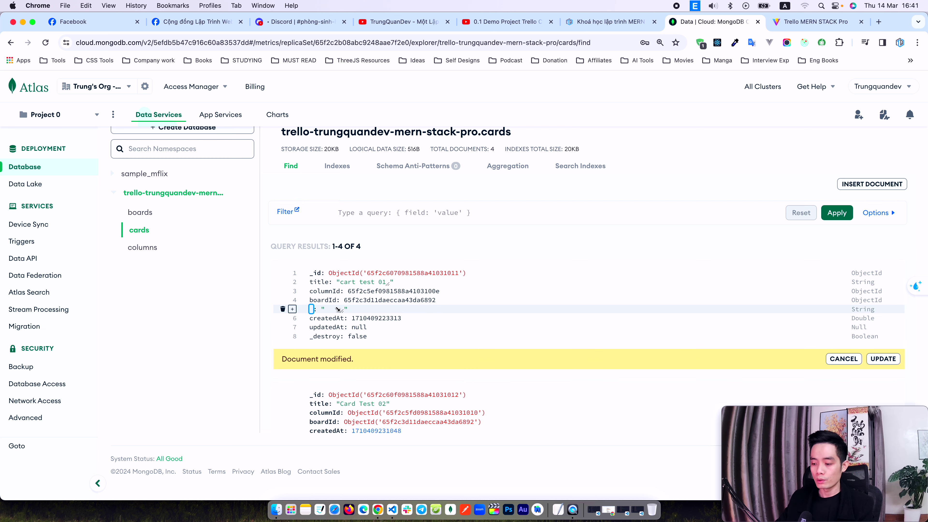
key("super+equal")
key("super+equal")
key("super+equal")
key("super+minus")
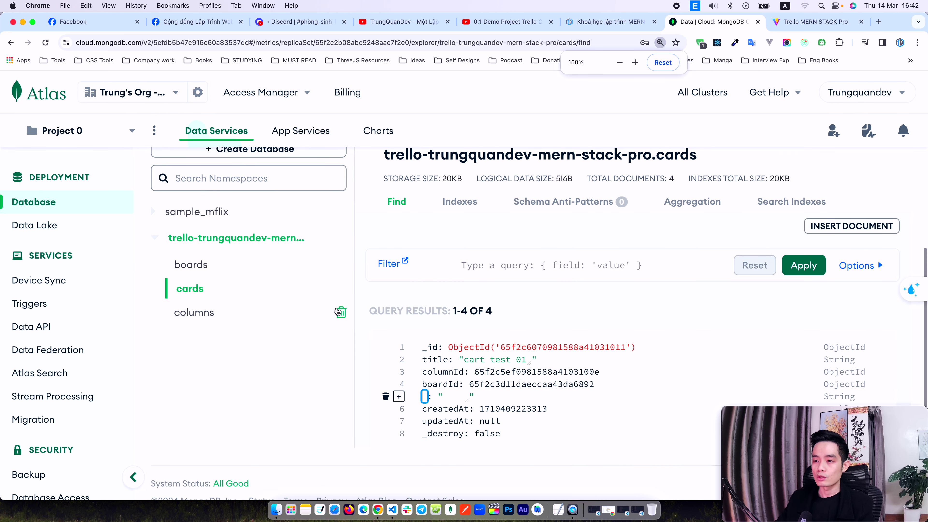
type("cove")
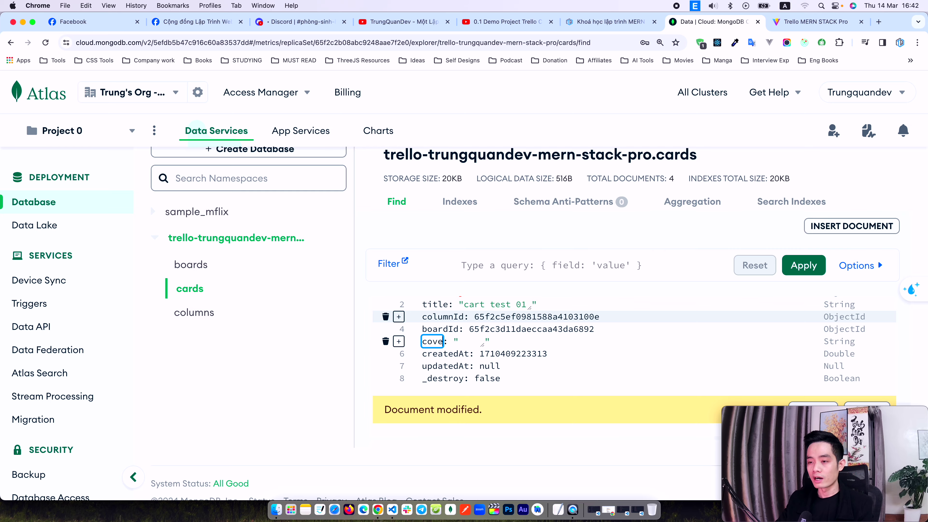
type("r")
left_click(475, 340)
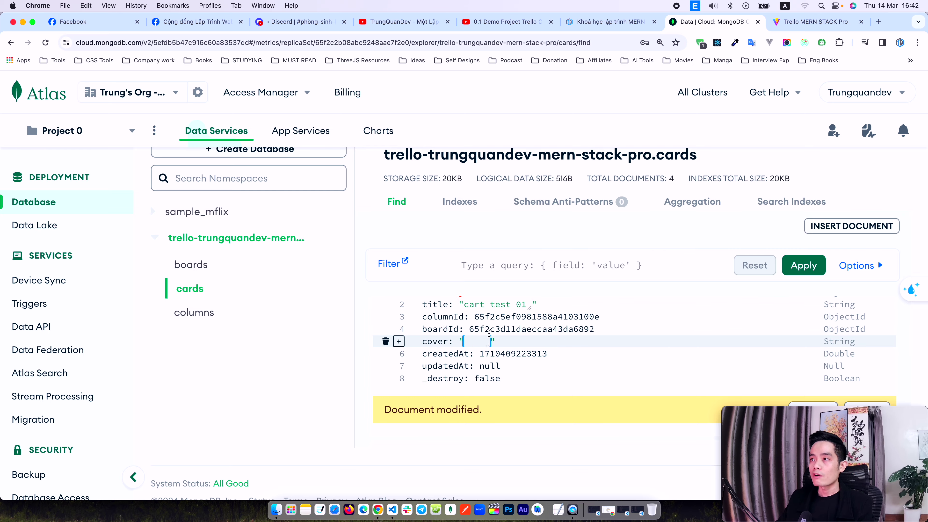
Open the desk illustration near the end of the MERN Stack course page on its own, copy its image address, and close it
left_click(616, 22)
scroll(405, 234, "down", 15)
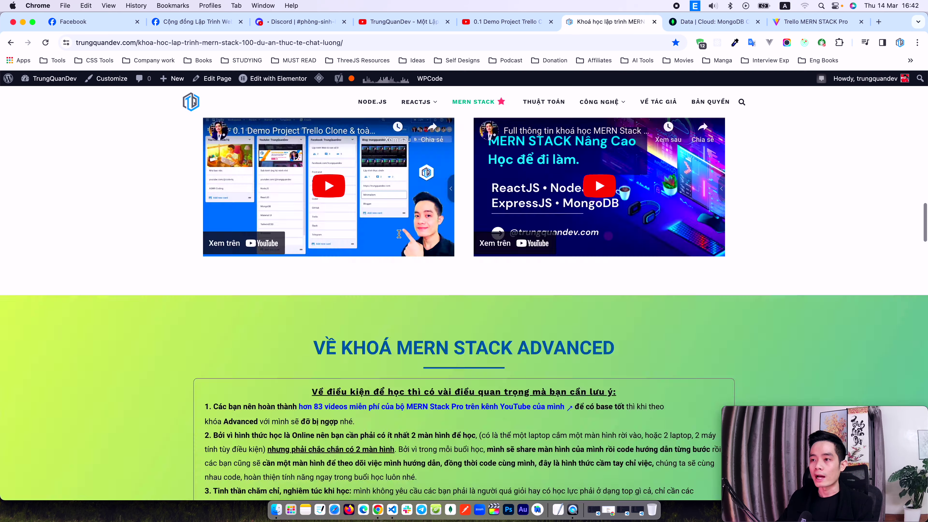
scroll(403, 235, "up", 1)
right_click(416, 233)
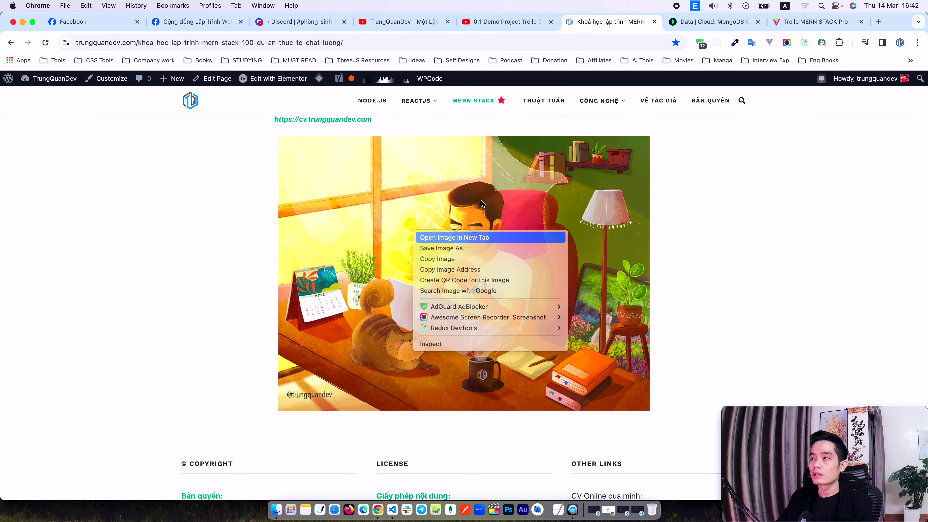
left_click(455, 238)
key("ctrl+Tab")
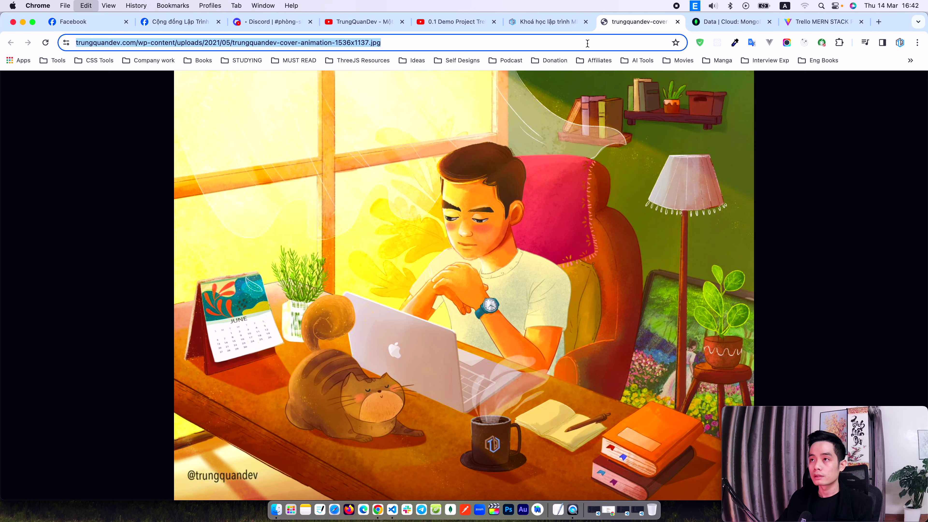
left_click(677, 22)
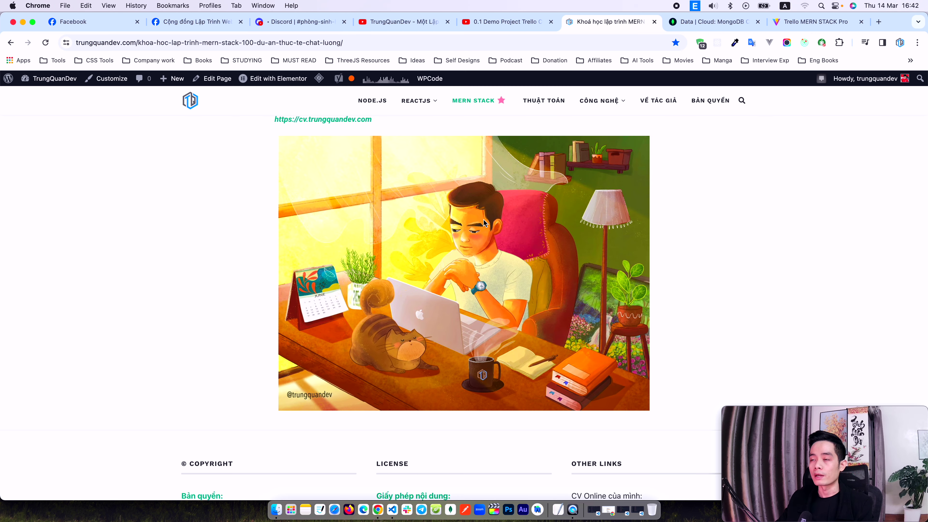
left_click(712, 22)
type("https://trungquandev.com/wp-content/uploads/2021/05/trungquandev-cover-animation-1536x1137.jpg")
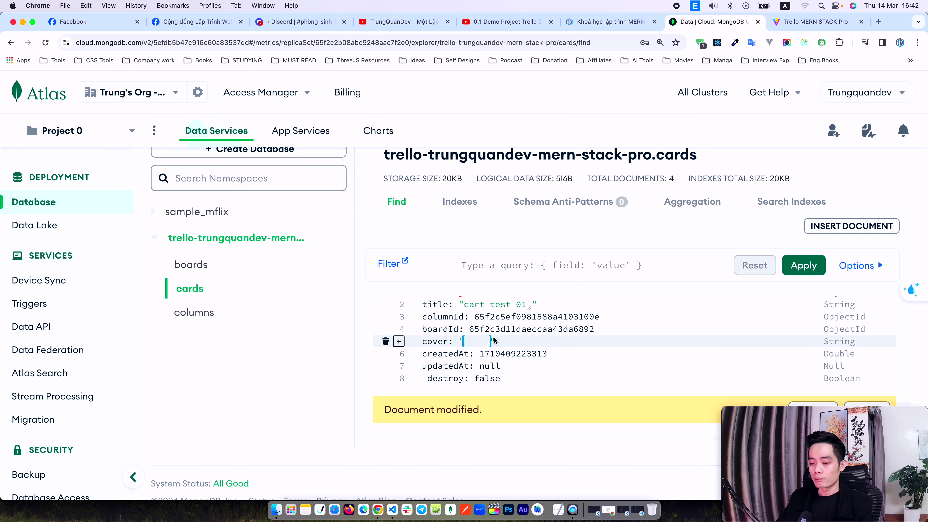
scroll(671, 351, "down", 3)
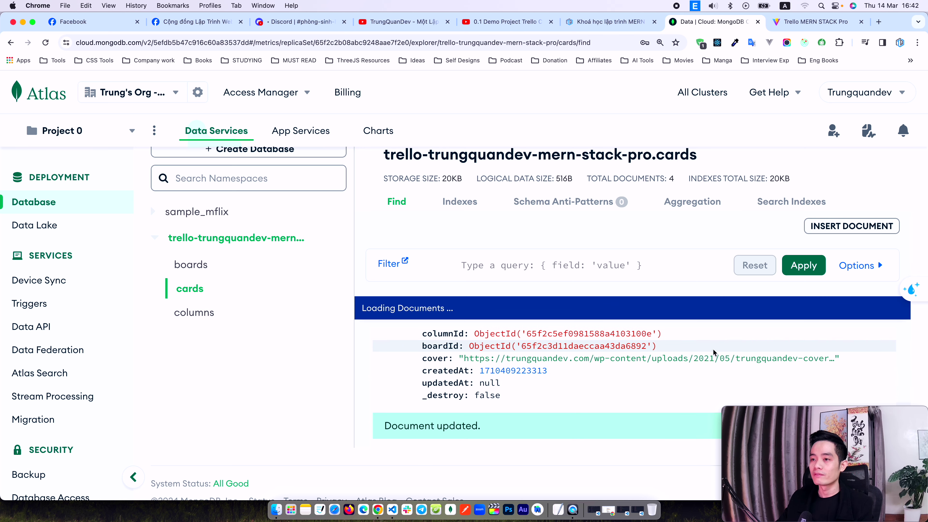
key("super+minus")
key("super+minus")
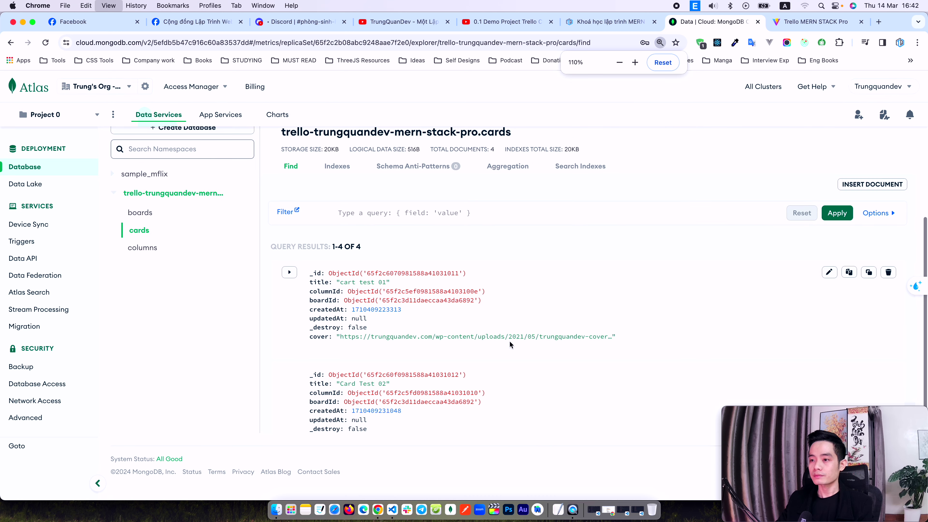
Reload the Trello board at localhost:5173 to check the cover on the "cart test 01" card
left_click(594, 25)
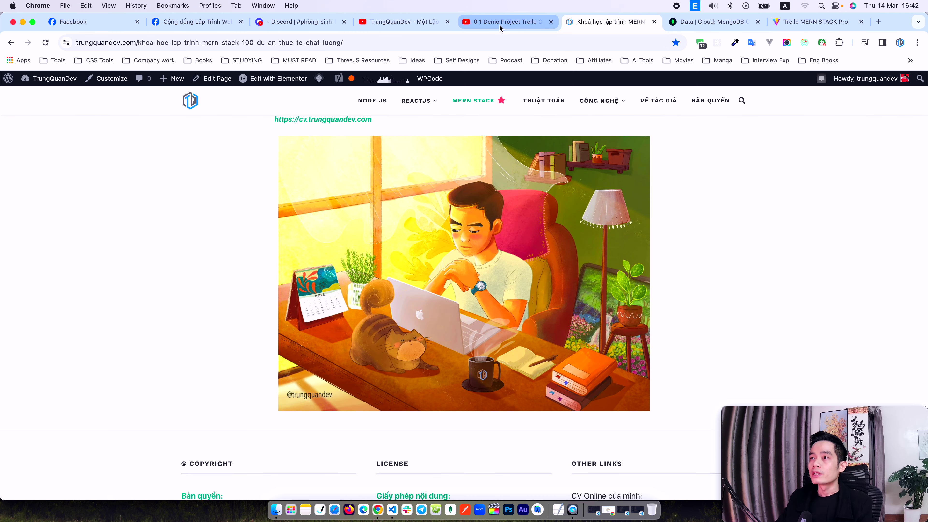
left_click(704, 20)
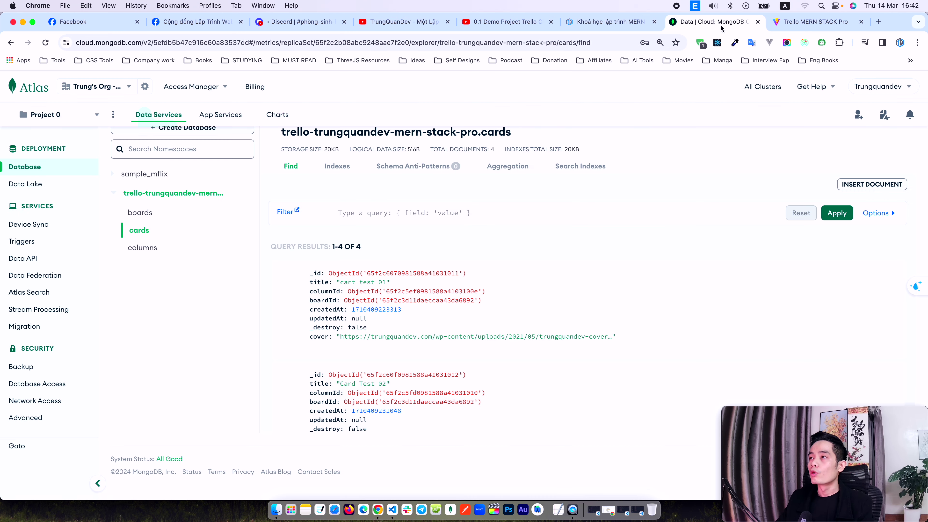
left_click(804, 26)
key("super+r")
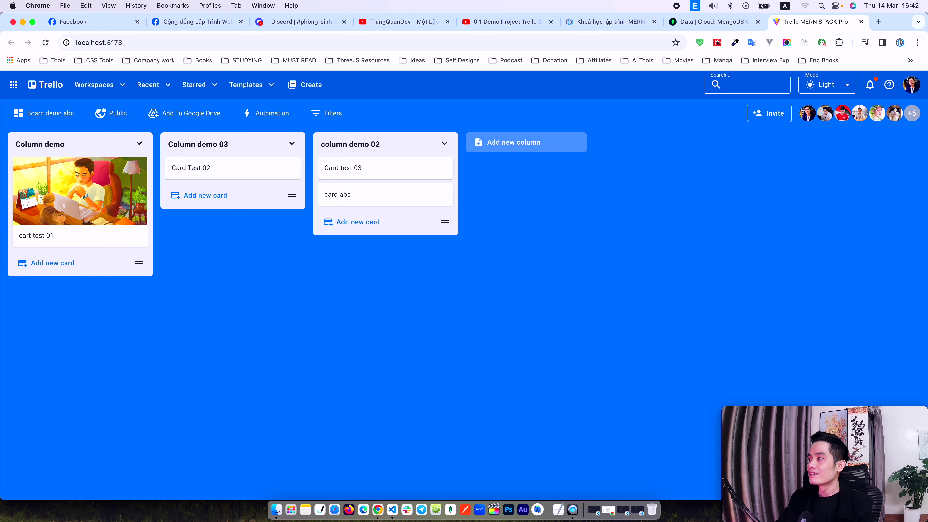
Preview the Final-Demo-From-Scratch images in Finder to compare the finished design with the board, and return to the browser
key("super+Tab")
key("space")
key("Down")
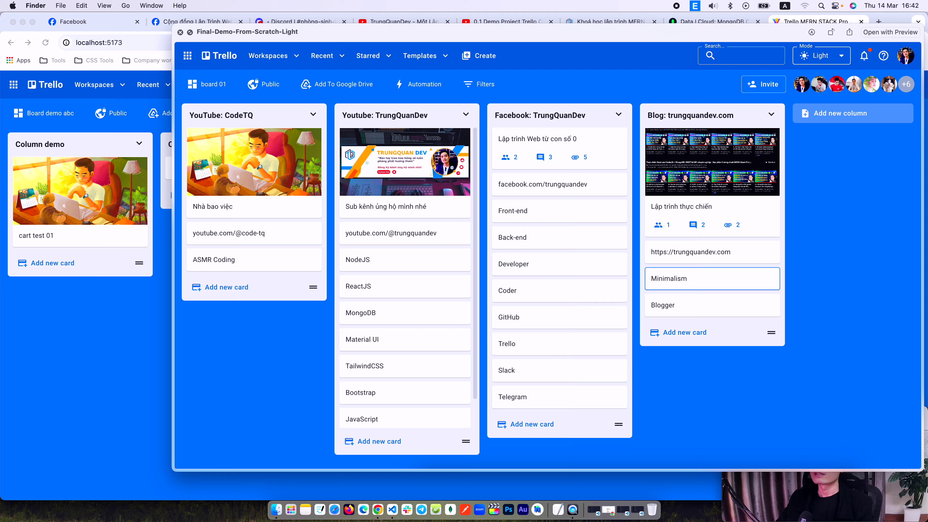
key("Up")
key("super+Tab")
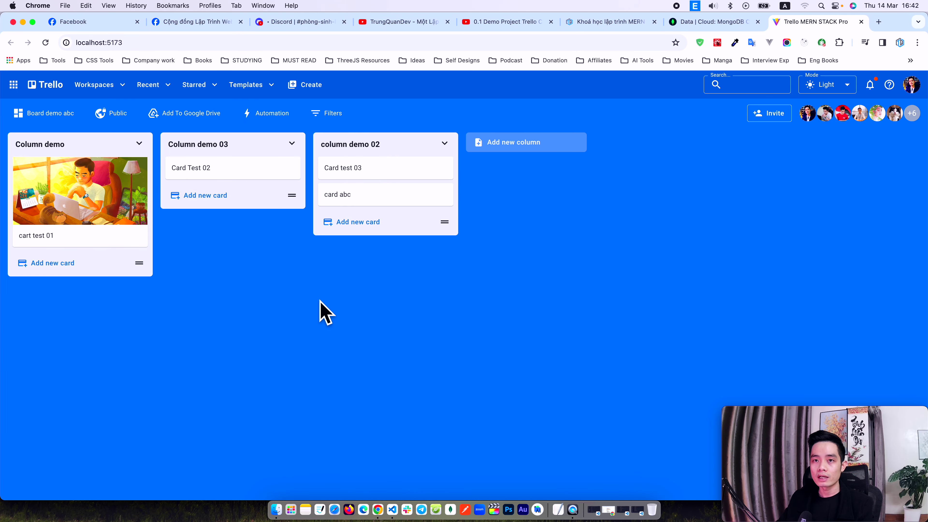
Review the description of the 0.1 Demo Project Trello Clone video and the MERN Stack Pro playlists on the YouTube channel
left_click(496, 23)
scroll(154, 389, "down", 3)
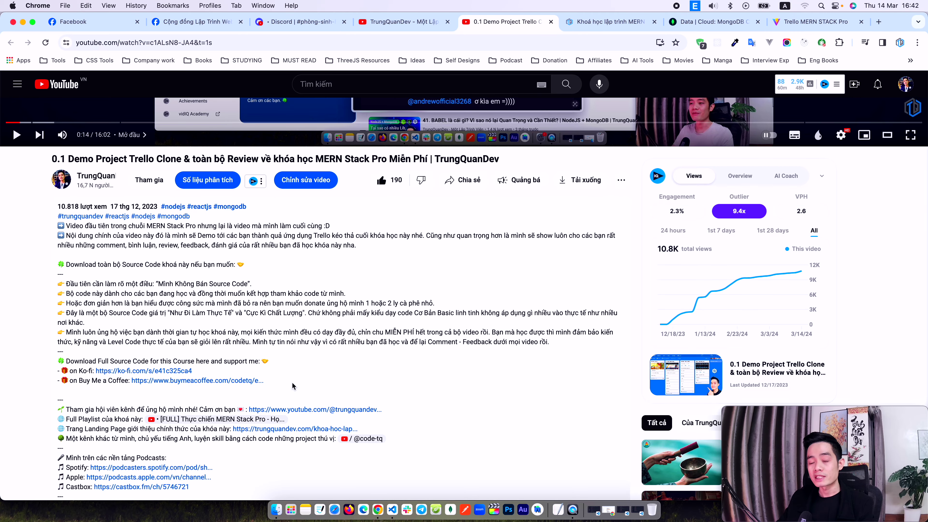
scroll(292, 385, "up", 2)
scroll(292, 386, "down", 5)
scroll(292, 386, "up", 8)
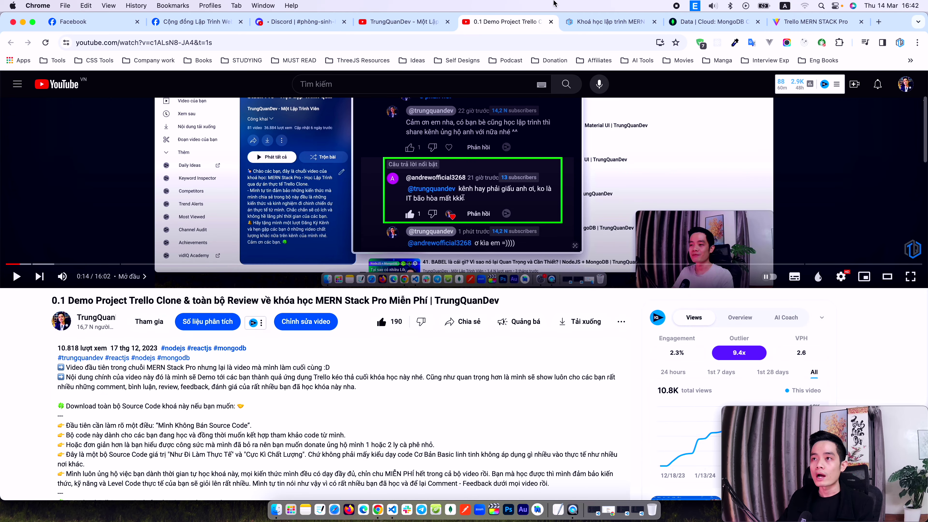
left_click(403, 23)
scroll(439, 311, "down", 10)
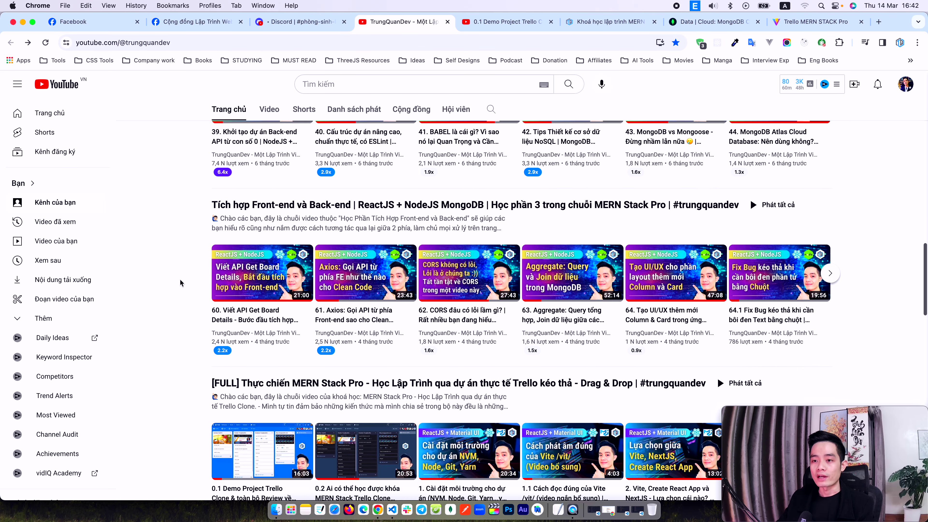
scroll(177, 285, "down", 2)
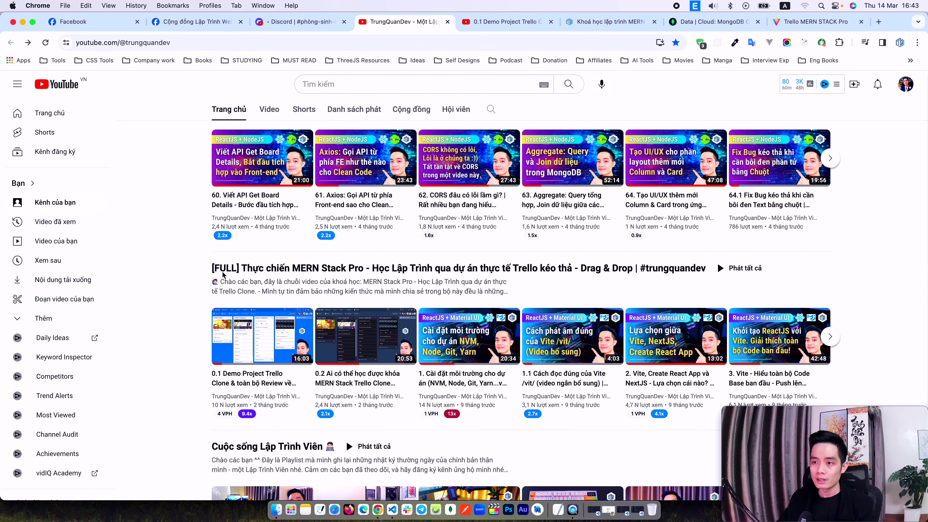
Switch to VS Code and review the Board component in src/pages/Boards/_id.jsx, including the card creation and moving functions
key("super+Tab")
key("super+Tab")
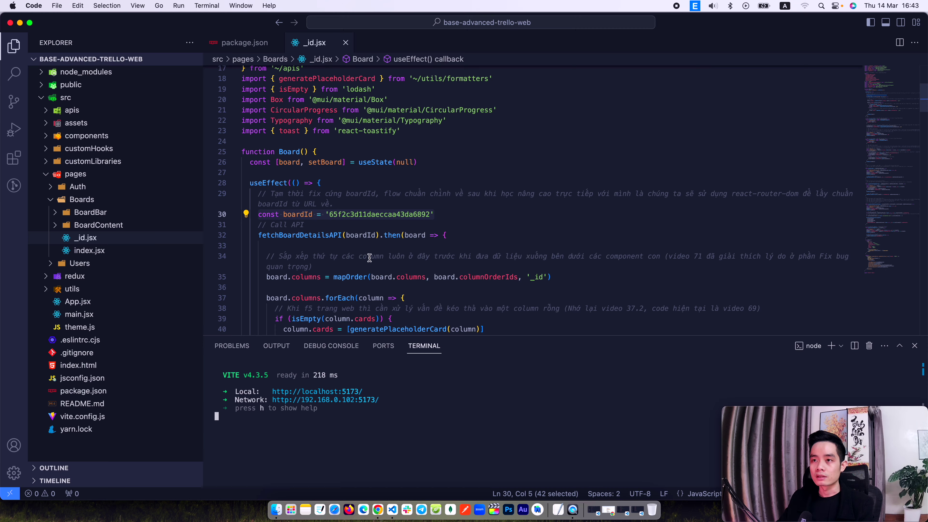
scroll(394, 195, "down", 20)
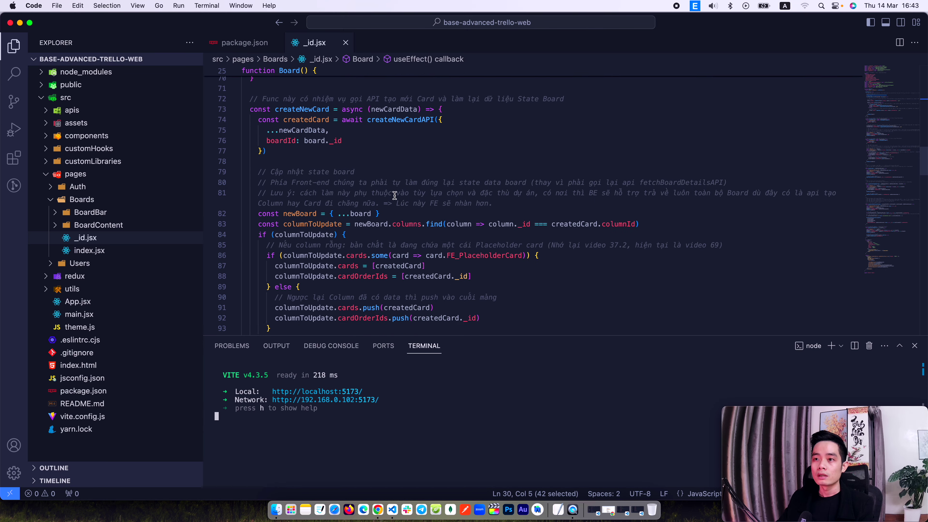
scroll(395, 195, "down", 7)
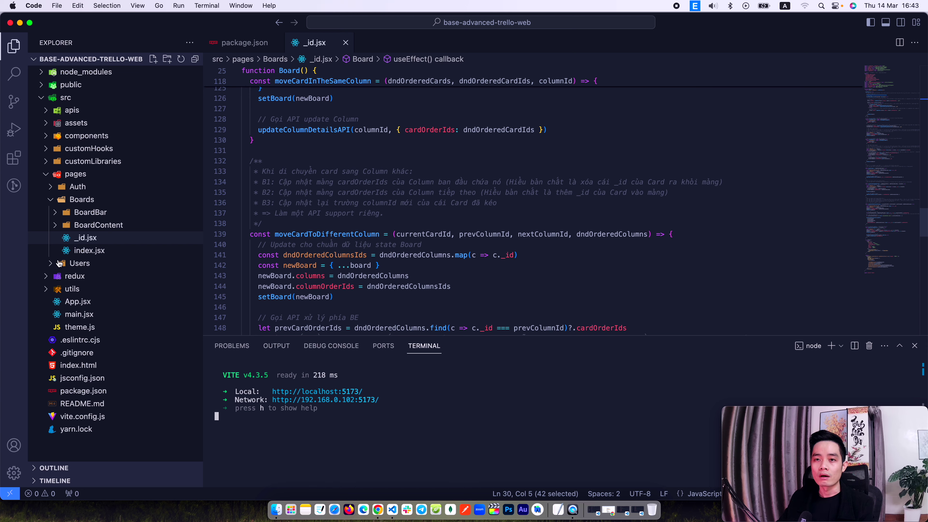
scroll(398, 232, "down", 5)
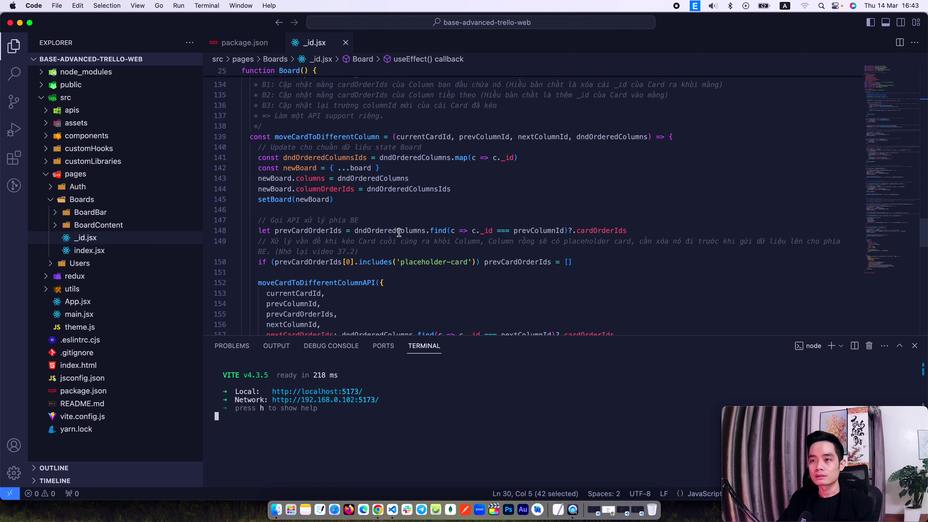
scroll(399, 232, "up", 20)
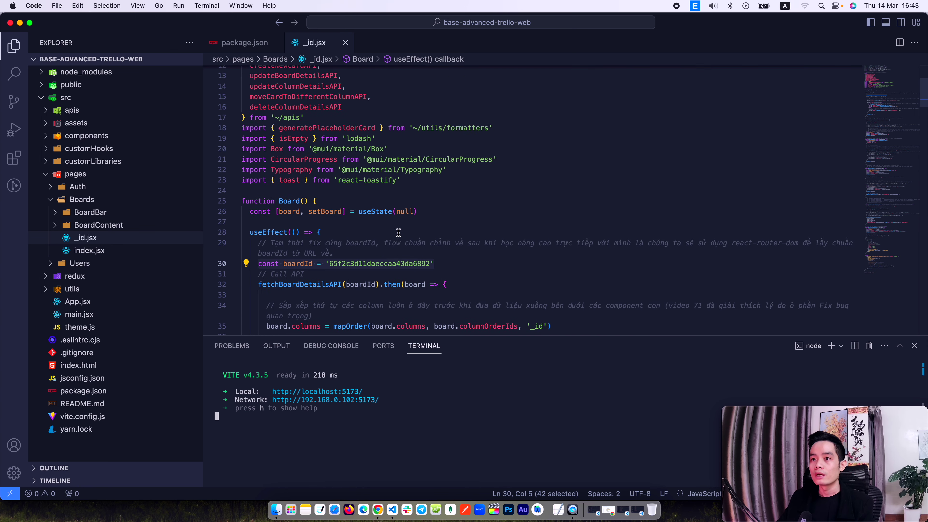
scroll(399, 233, "down", 3)
Switch back to Chrome and look through the YouTube channel's playlists and the MERN Stack Advanced course page up to its header
key("super+Tab")
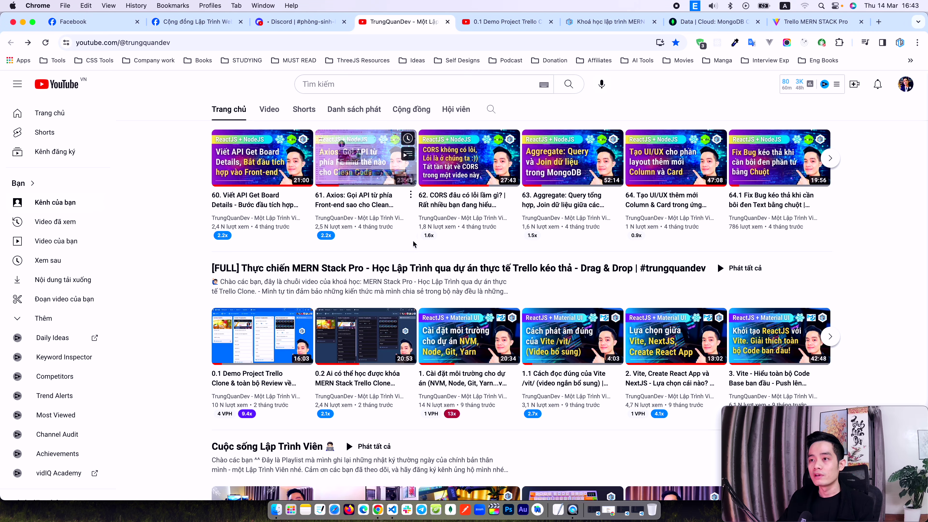
scroll(857, 238, "up", 9)
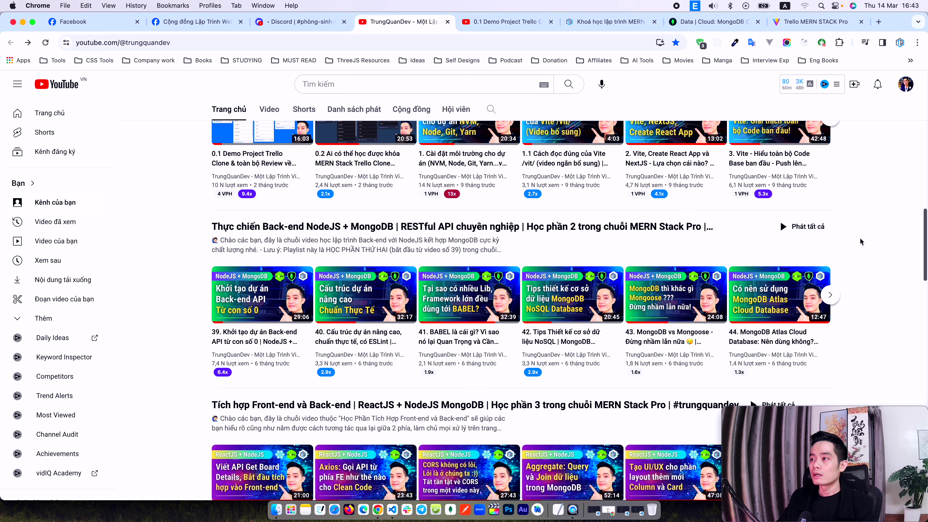
scroll(860, 240, "up", 10)
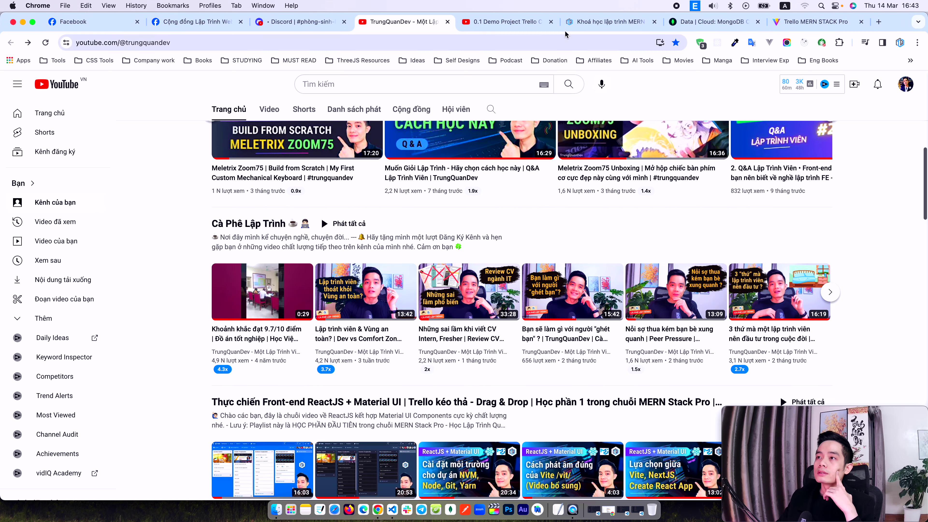
left_click(515, 23)
left_click(611, 22)
scroll(471, 271, "up", 15)
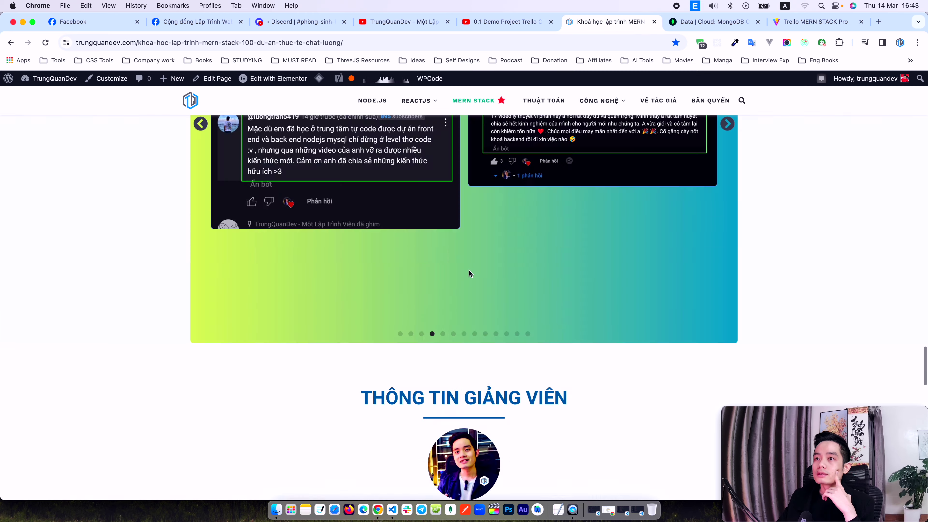
scroll(472, 271, "up", 15)
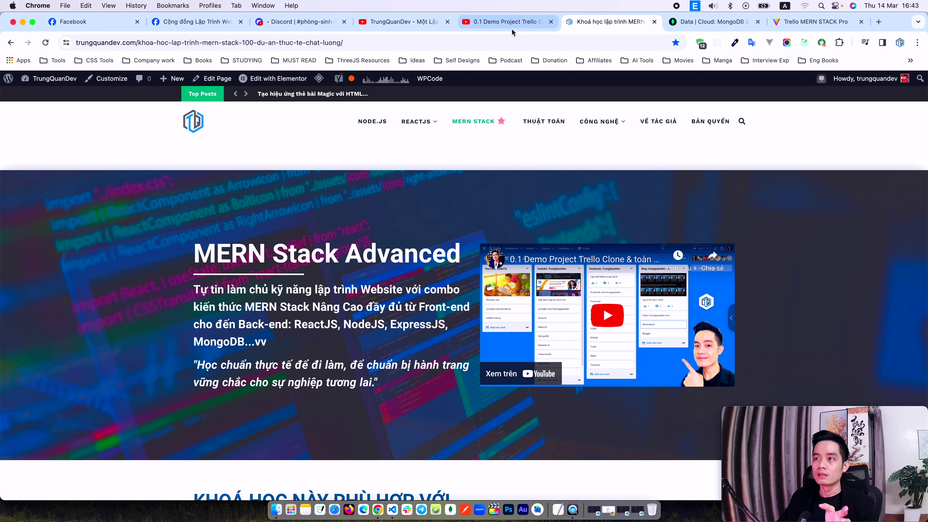
View the Trello board and the Atlas cards collection, and return to _id.jsx in VS Code
left_click(777, 21)
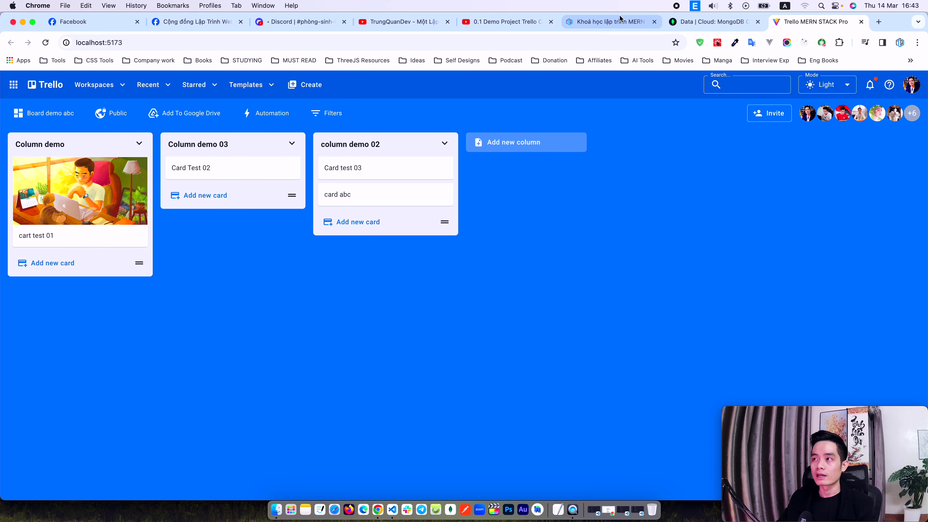
left_click(693, 21)
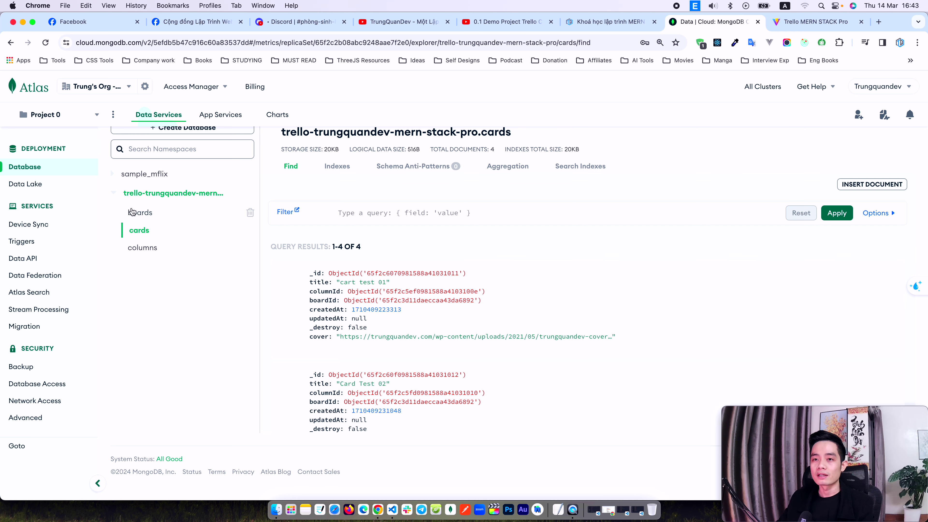
key("super+Tab")
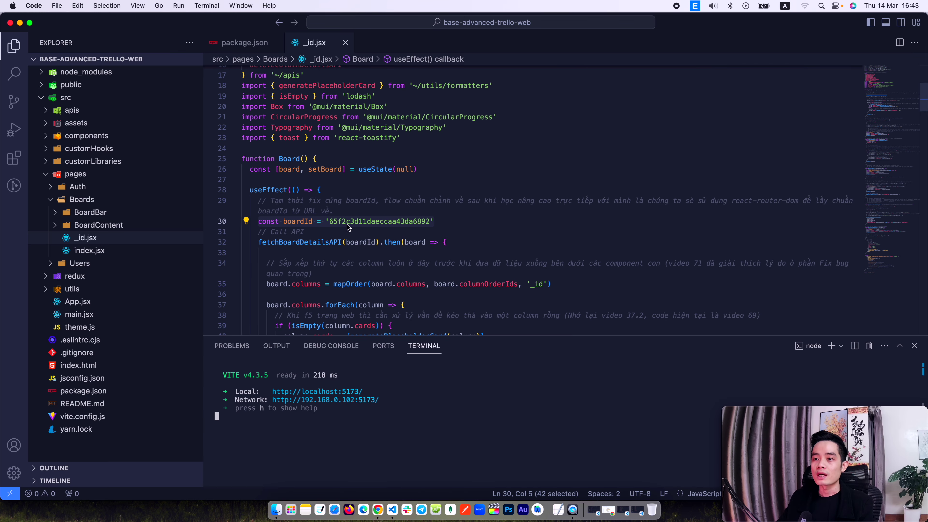
Select the boardId constant in _id.jsx and compare it with the demo video page and the Trello board in Chrome
double_click(376, 222)
left_click_drag(434, 222, 261, 222)
key("super+Tab")
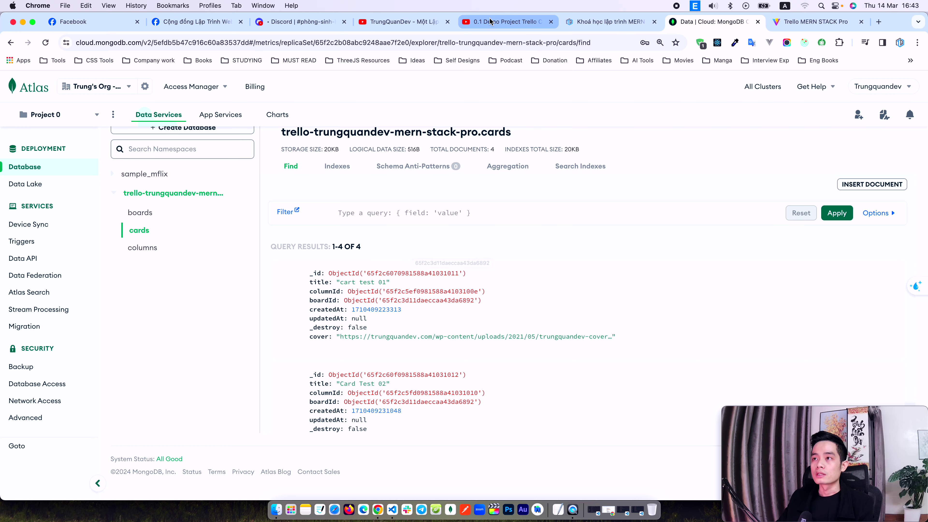
left_click(475, 22)
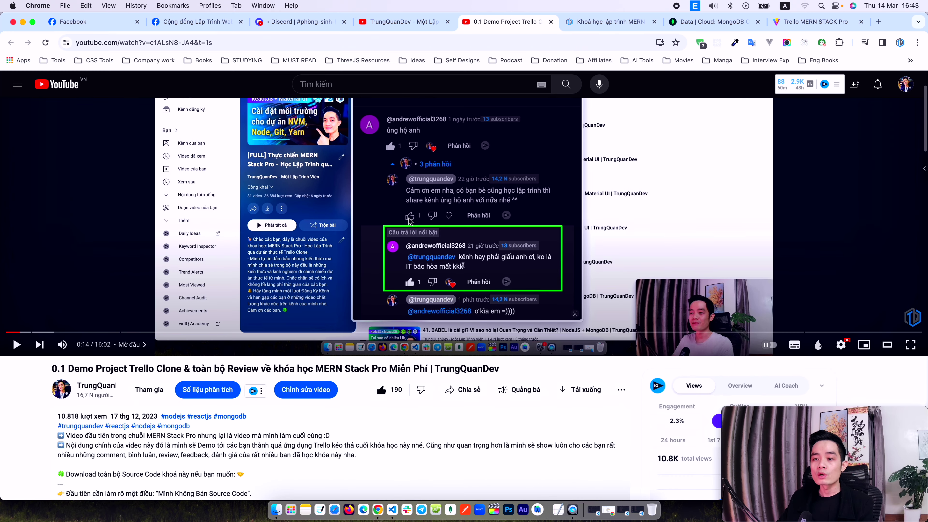
scroll(434, 205, "down", 2)
left_click(824, 19)
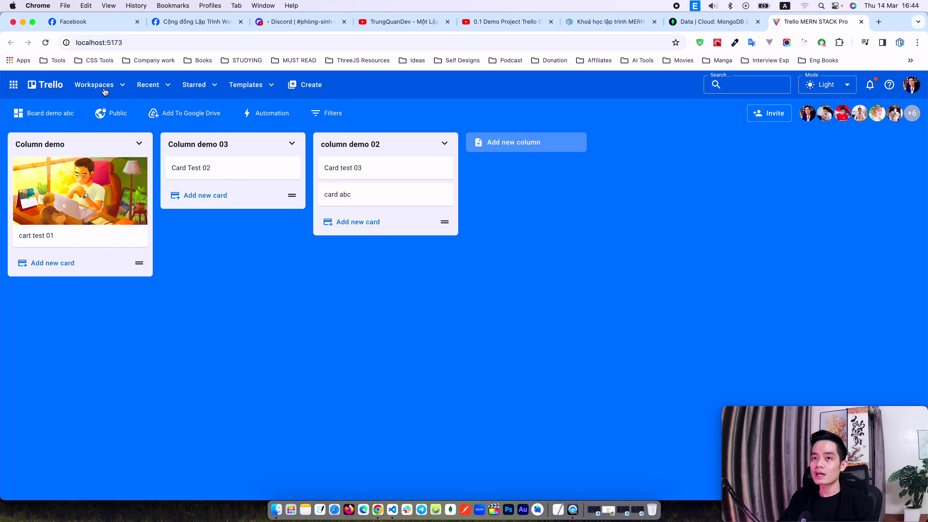
key("super+Tab")
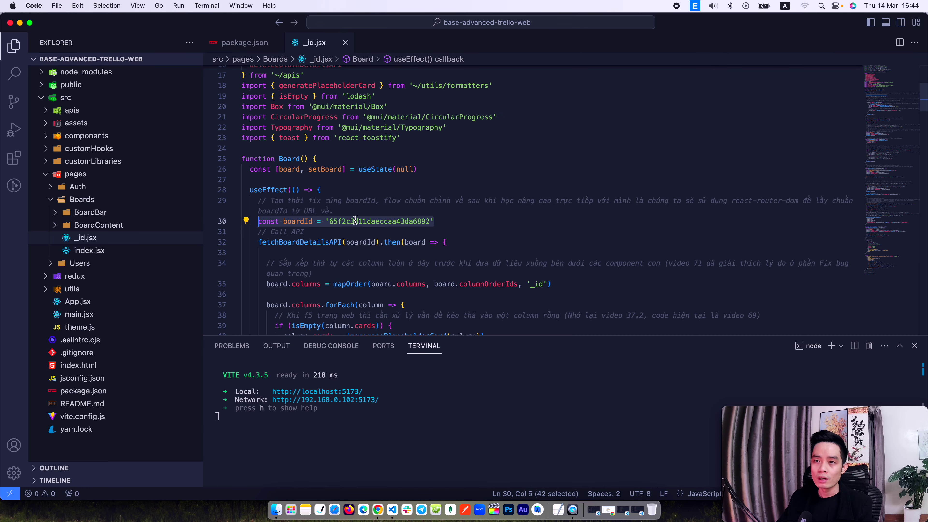
key("super+Tab")
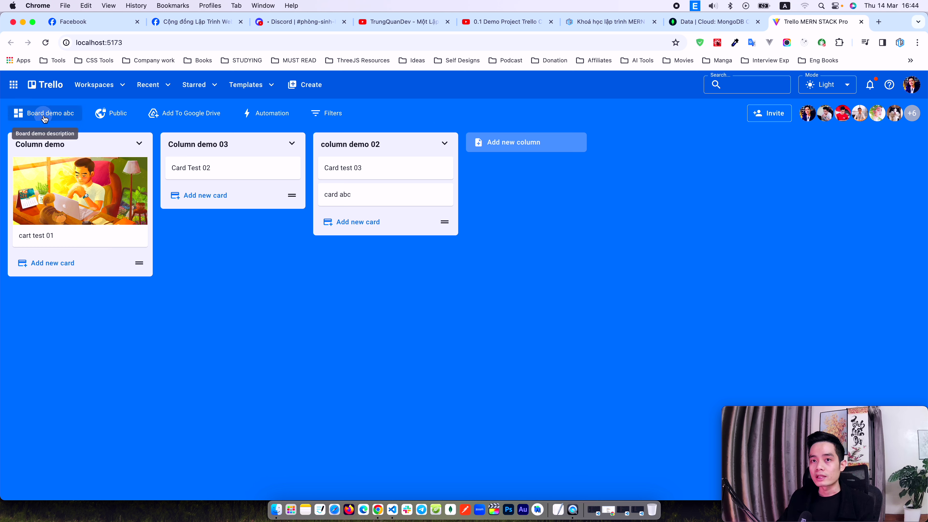
Browse the playlists on the YouTube channel's home page, including the full MERN Stack Pro series, and return to the channel header
left_click(402, 22)
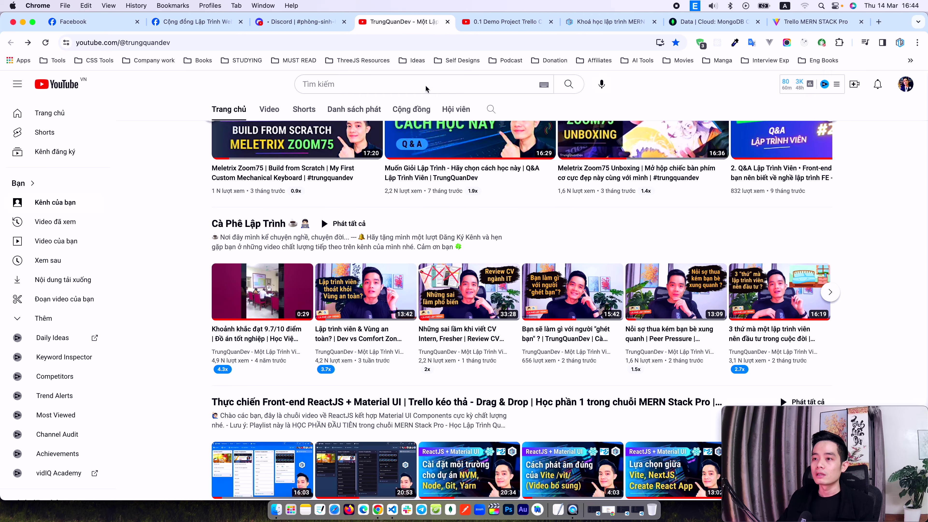
scroll(411, 246, "down", 8)
scroll(410, 250, "down", 10)
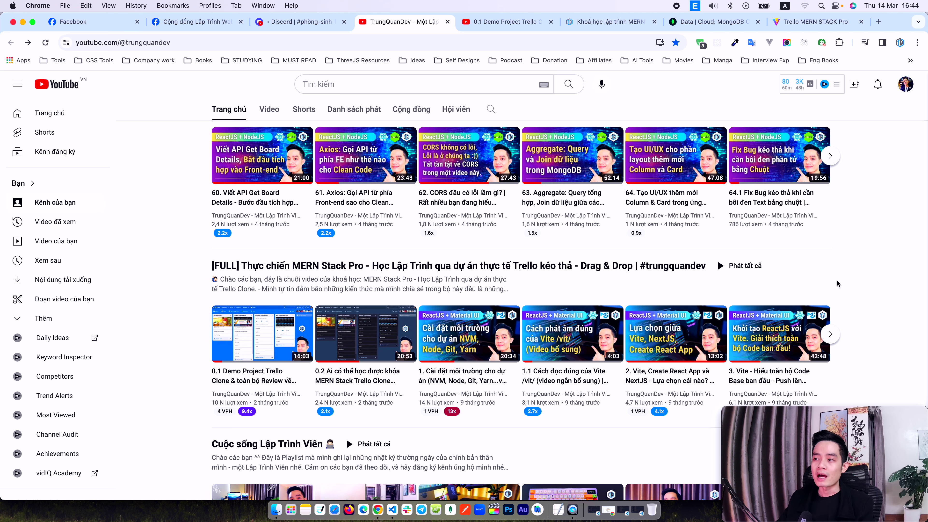
scroll(840, 283, "up", 5)
scroll(848, 289, "down", 15)
scroll(846, 289, "up", 20)
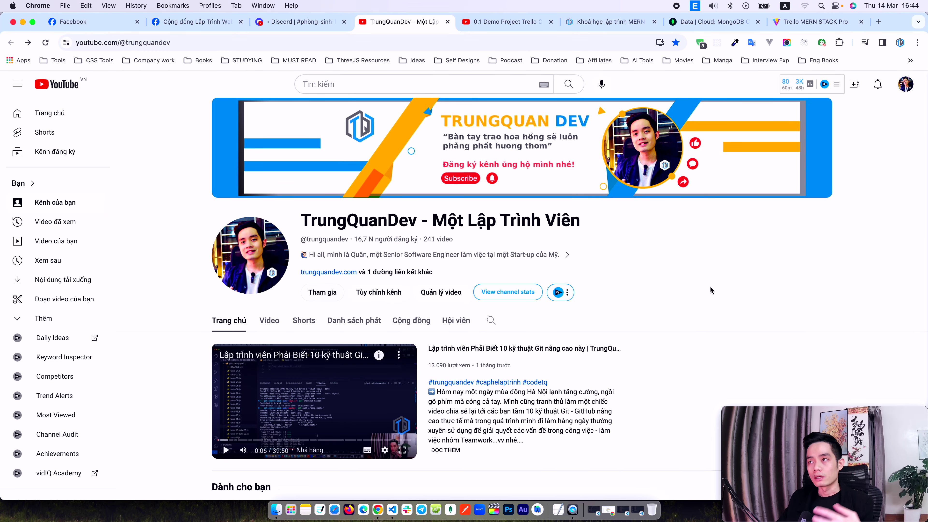
Open the MERN Stack Advanced course page and read the section comparing the Pro and Advanced courses
left_click(607, 23)
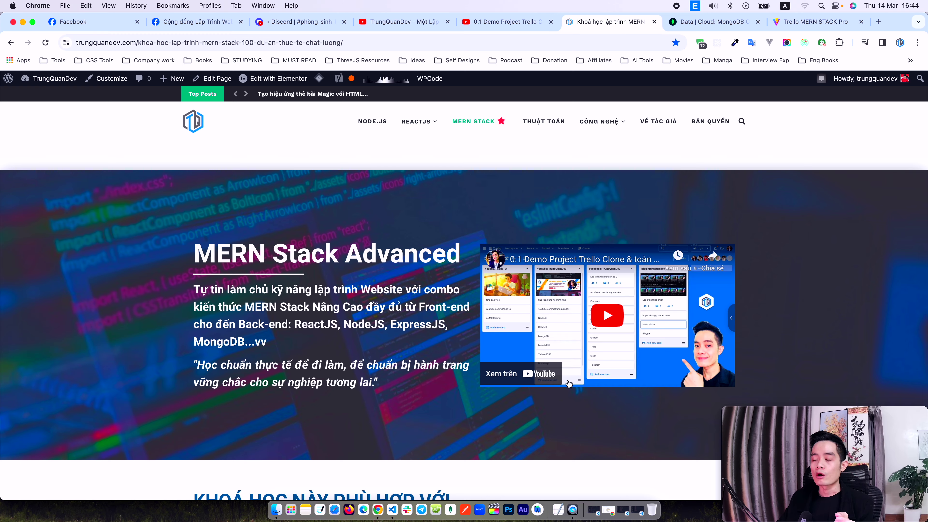
scroll(504, 334, "down", 20)
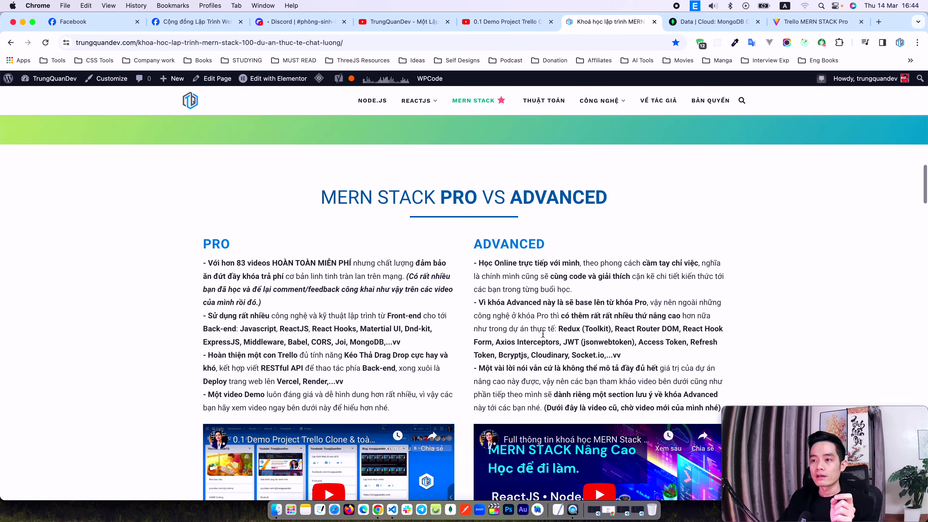
scroll(629, 336, "up", 1)
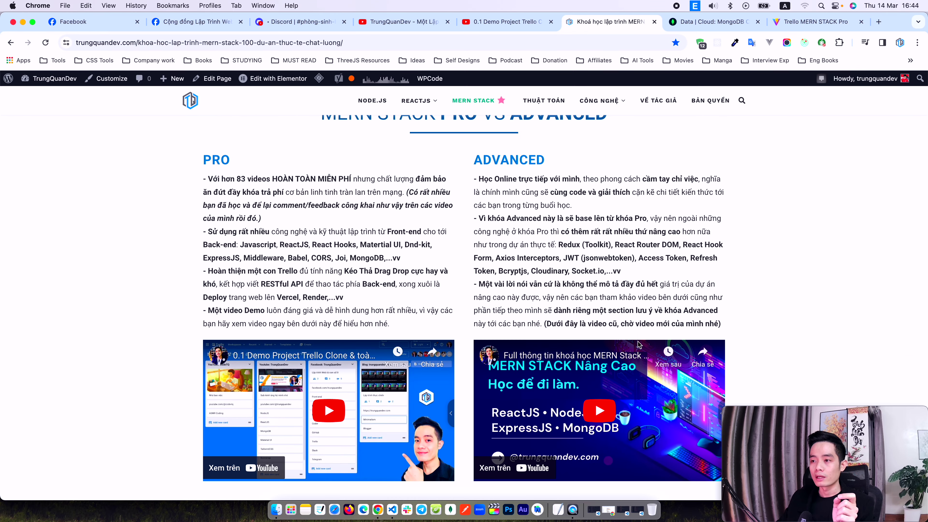
scroll(573, 387, "up", 3)
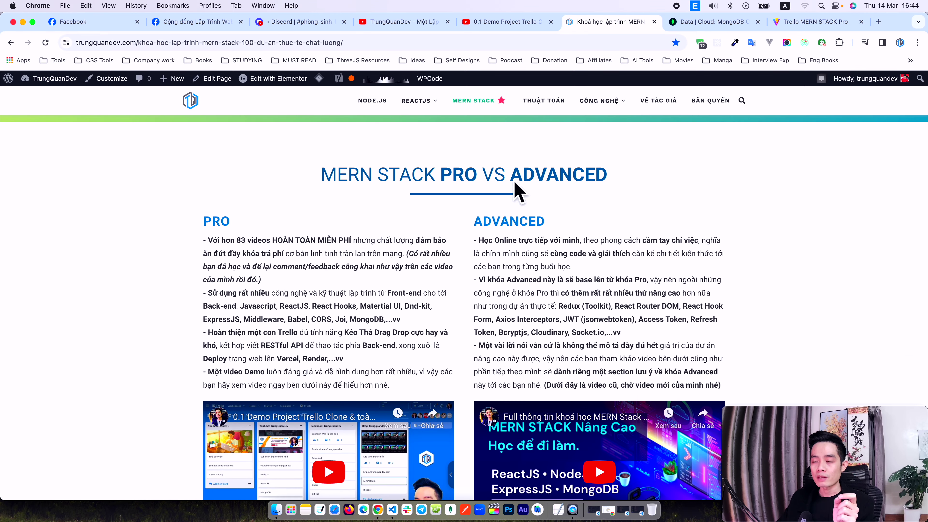
scroll(363, 207, "down", 20)
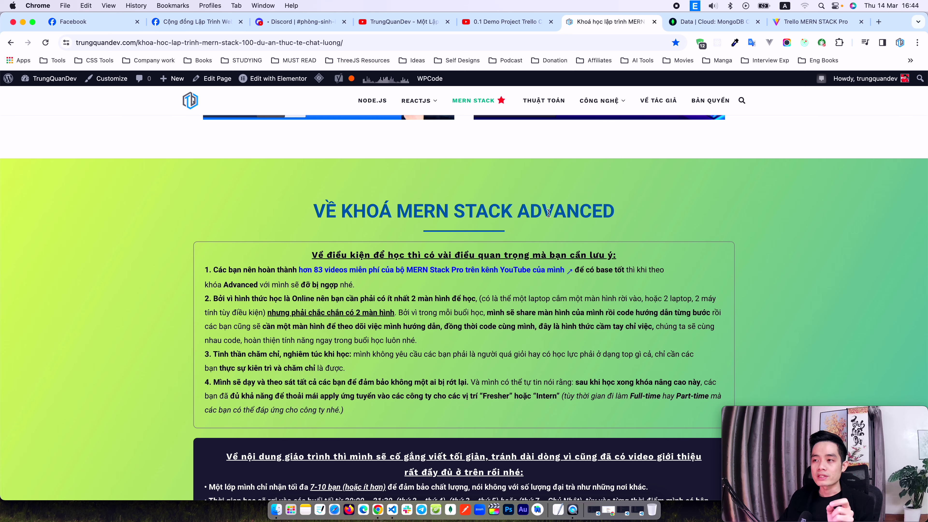
Read the Advanced course's curriculum notes, the list of lessons 01 to 20 and the student feedback slides
scroll(586, 215, "down", 15)
scroll(470, 263, "up", 2)
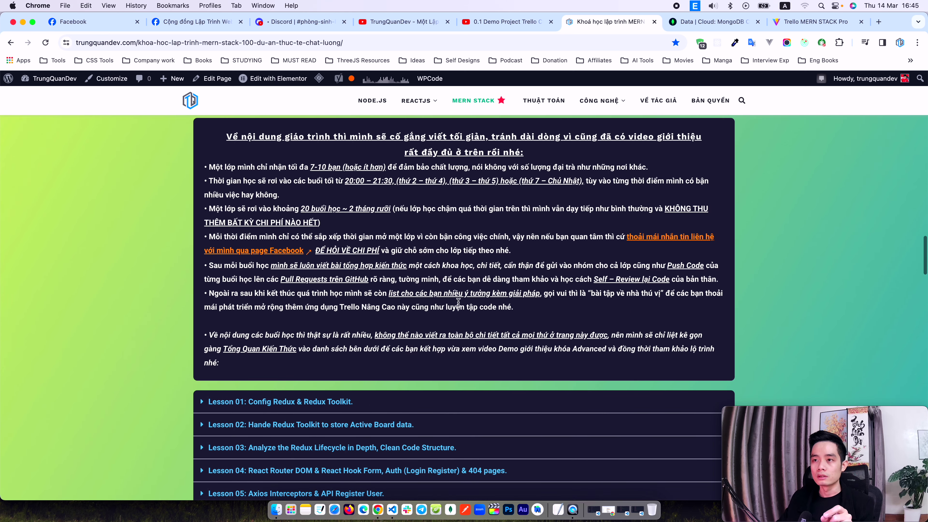
scroll(470, 264, "down", 3)
scroll(470, 263, "down", 10)
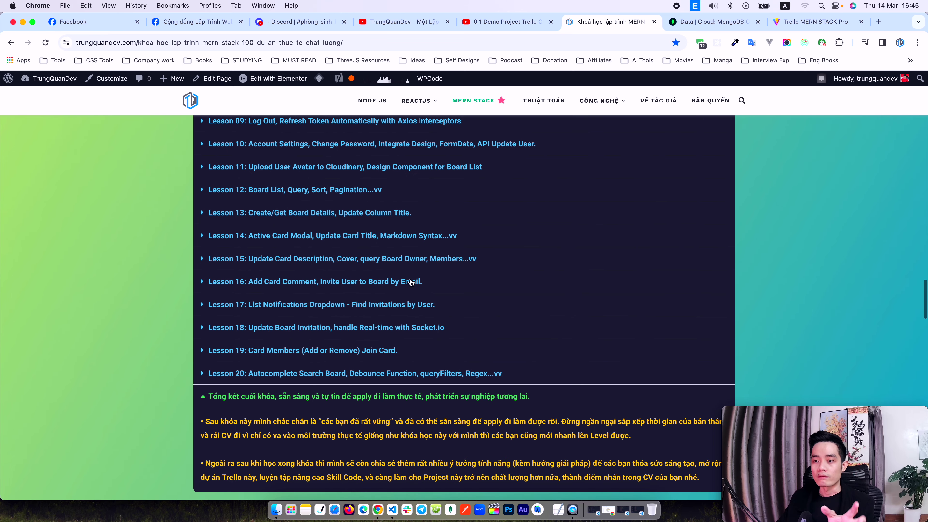
scroll(445, 327, "down", 12)
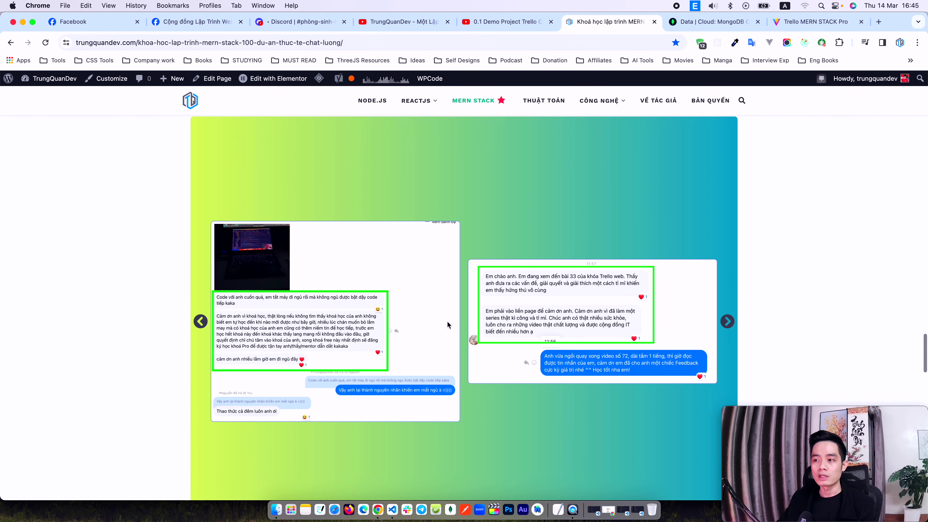
left_click(333, 303)
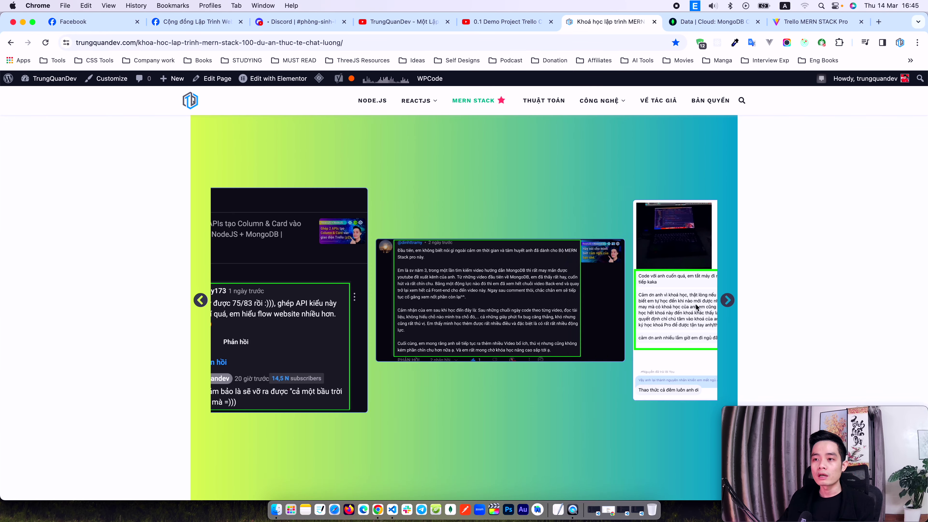
scroll(442, 315, "down", 3)
scroll(442, 318, "up", 20)
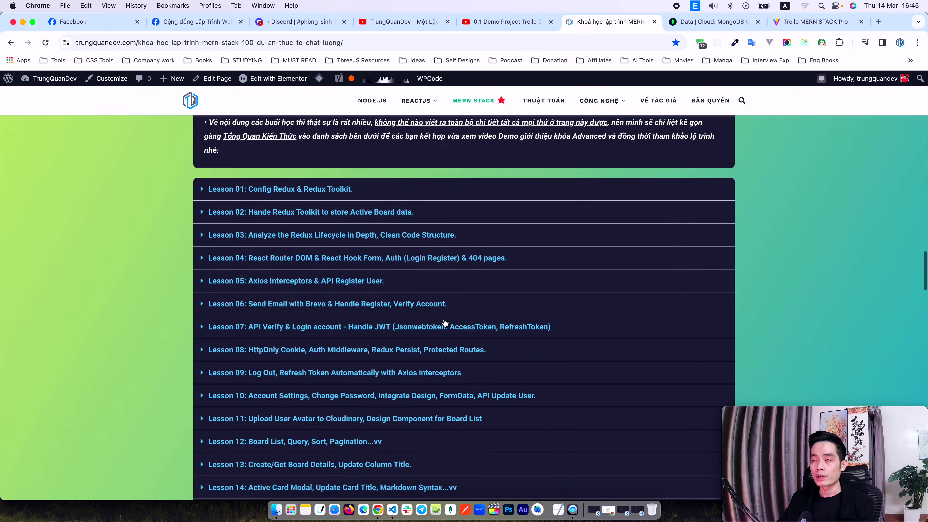
scroll(443, 324, "up", 10)
Glance over the Trello board and the Atlas data in Chrome, and return to _id.jsx in VS Code
key("super+Tab")
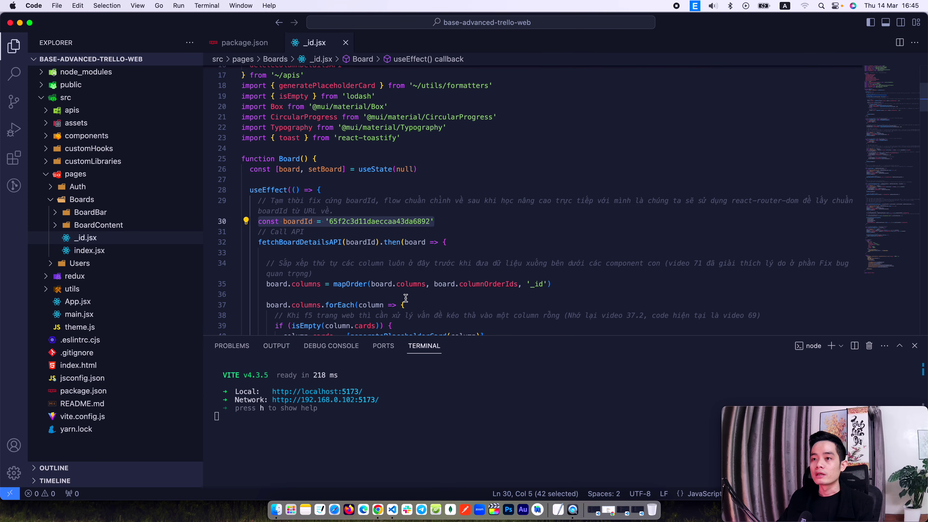
key("super+Tab")
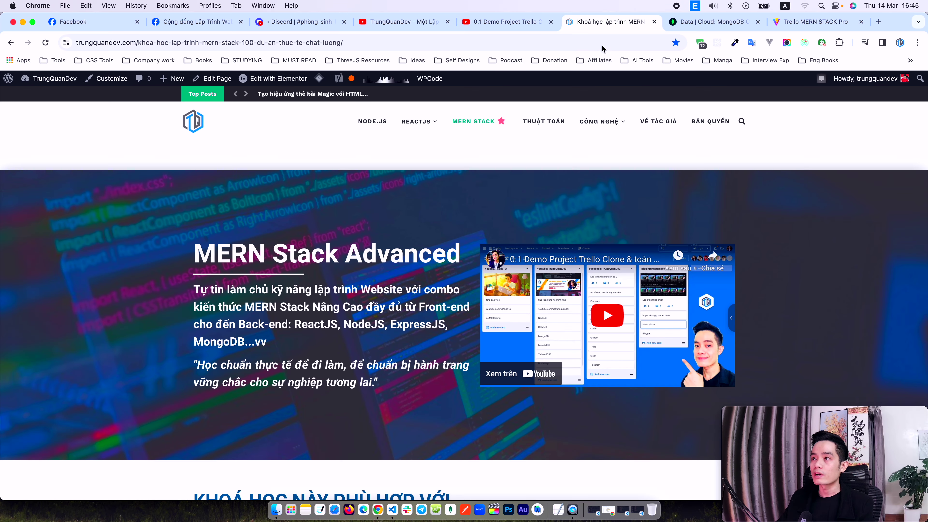
left_click(807, 22)
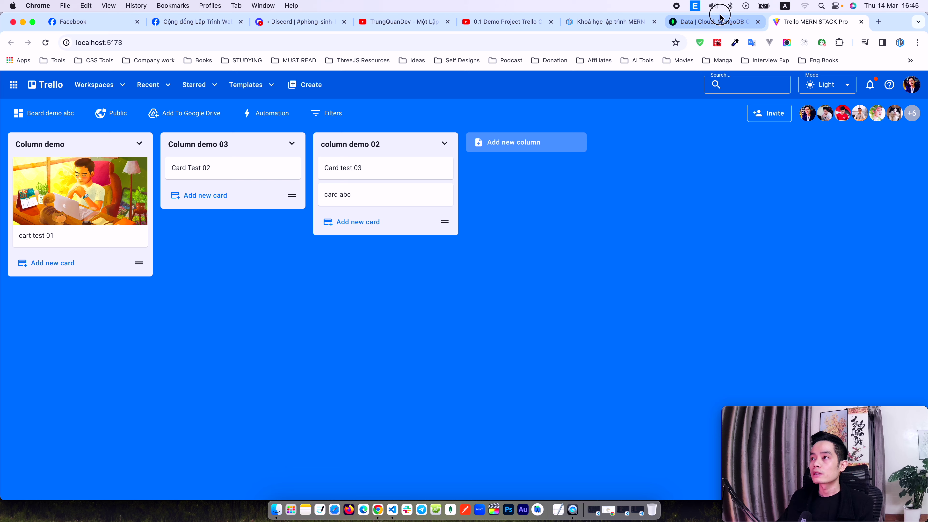
left_click(716, 21)
key("super+Tab")
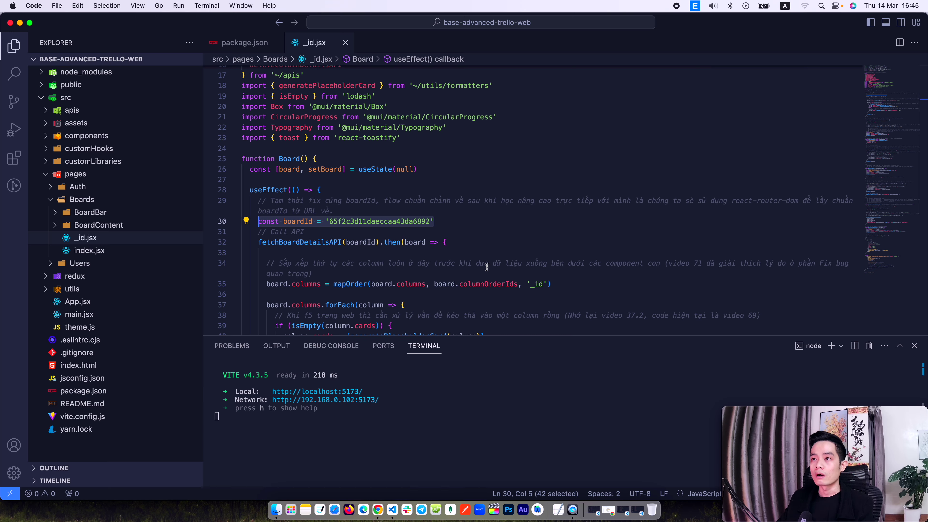
Switch to the base-advanced-trello-api window and review package.json and the MongoDB connection settings in .env
key("super+grave")
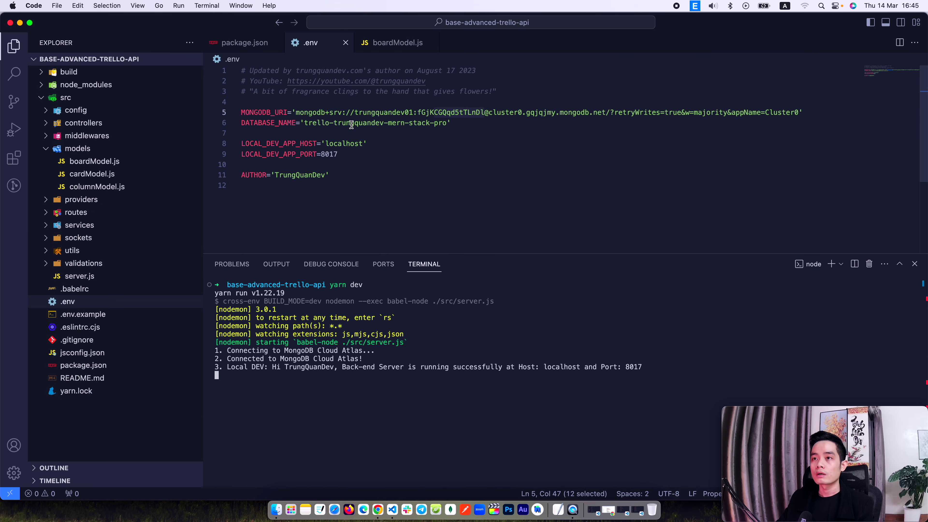
left_click(325, 137)
key("super+Down")
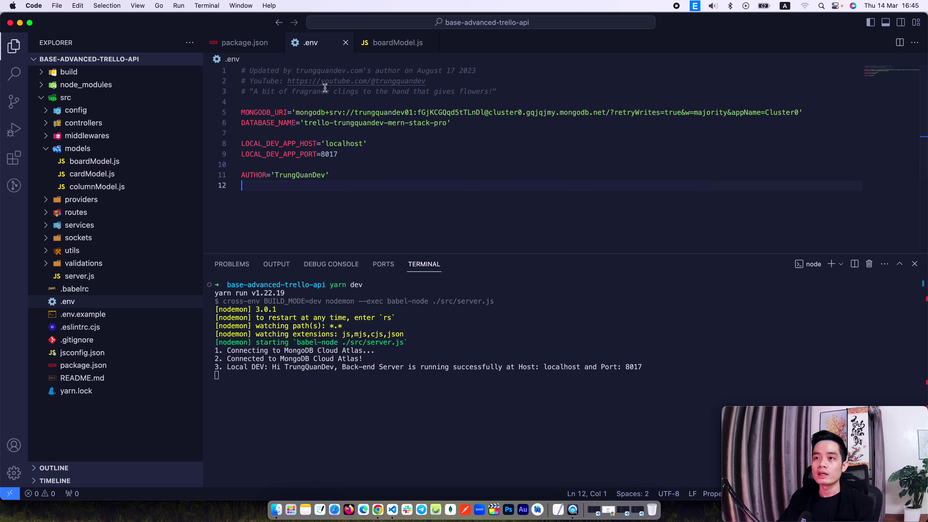
scroll(378, 315, "up", 3)
scroll(377, 315, "down", 3)
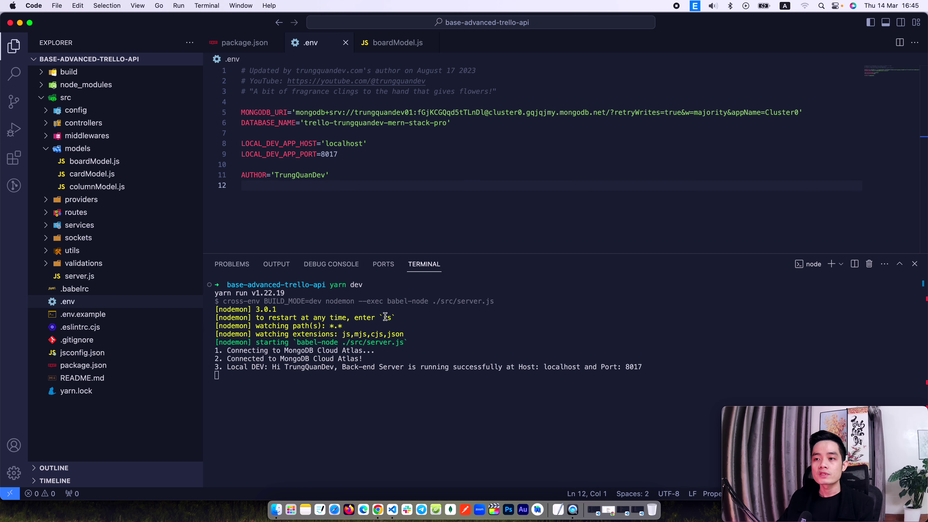
left_click(244, 43)
scroll(367, 179, "up", 3)
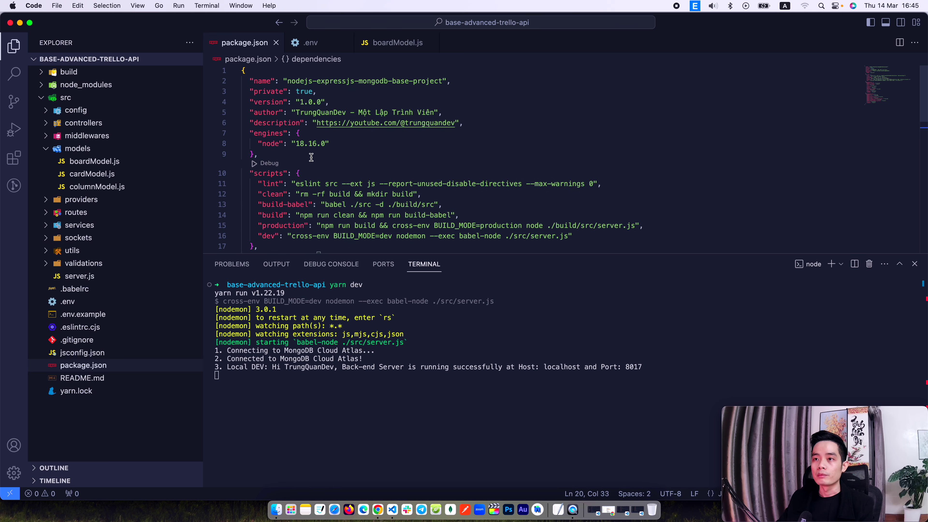
left_click(309, 42)
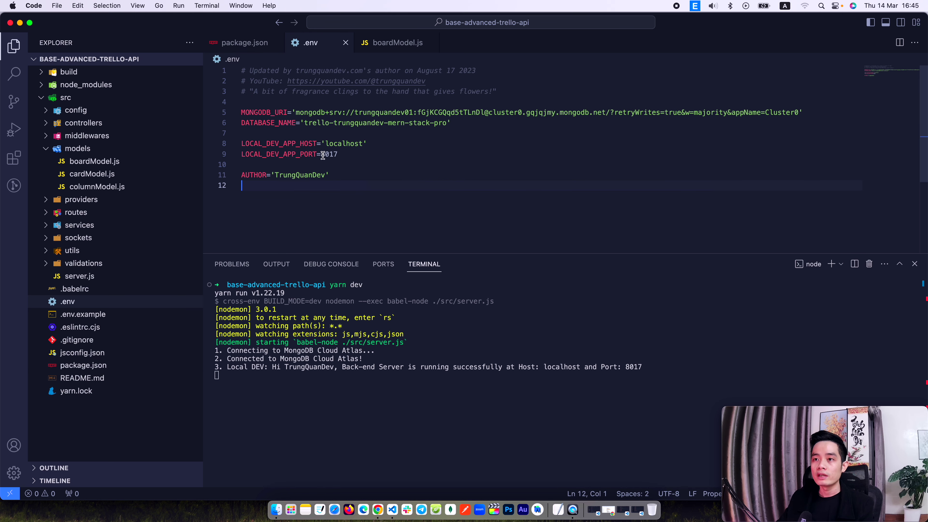
left_click_drag(322, 114, 490, 128)
Review the hard-coded boardId value and package.json in the base-advanced-trello-web project, and return to the API project window
key("super+grave")
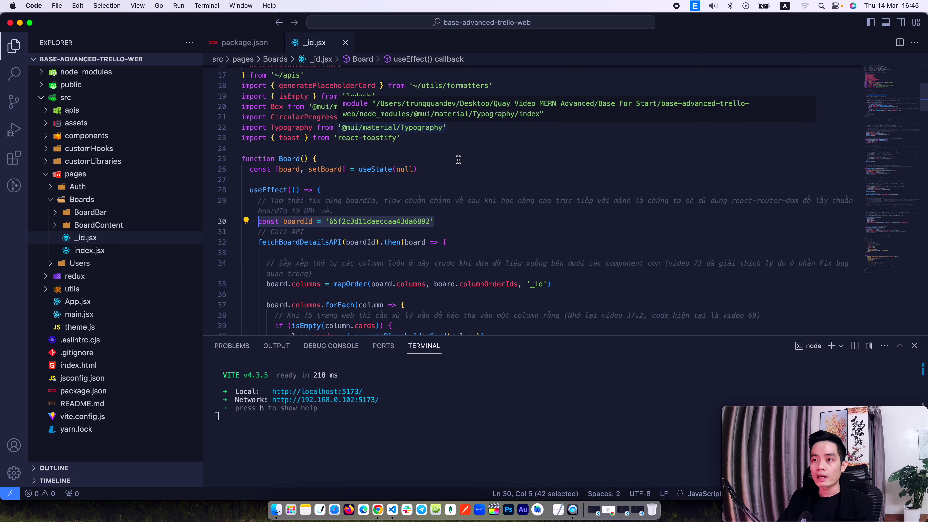
left_click(386, 224)
double_click(400, 226)
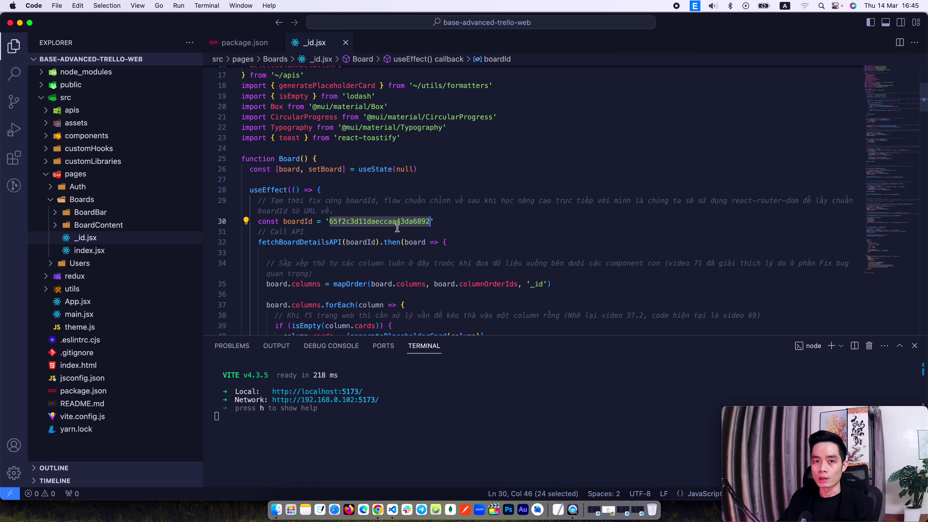
left_click(248, 43)
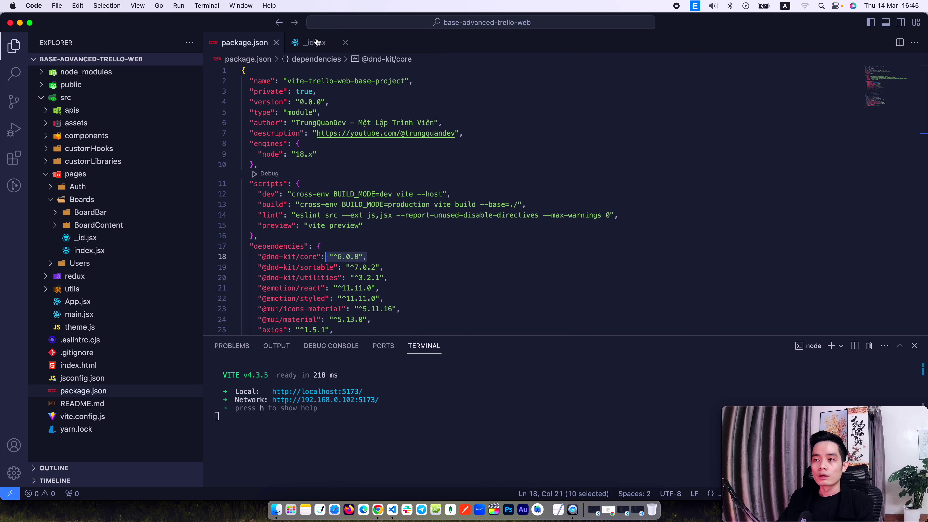
key("super+grave")
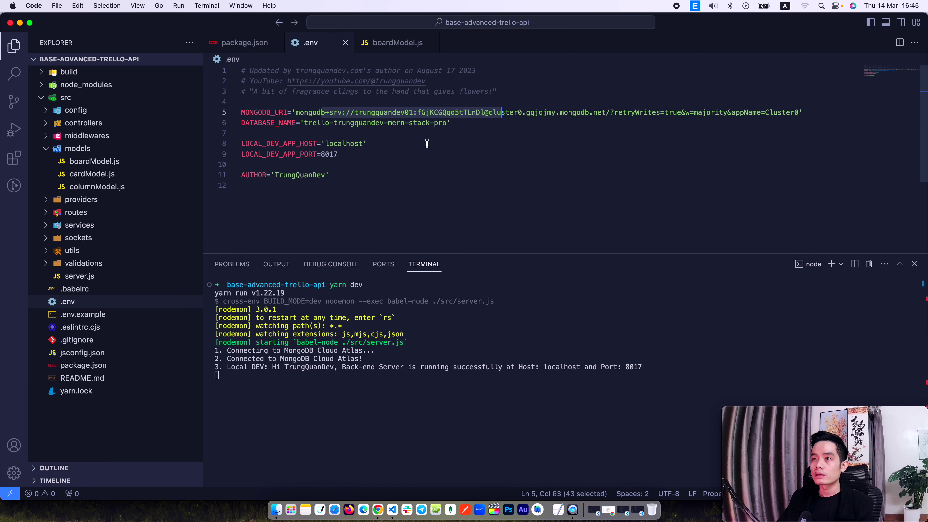
Switch to Chrome to view the Atlas cards collection and return to the API project's .env file in VS Code
left_click(380, 45)
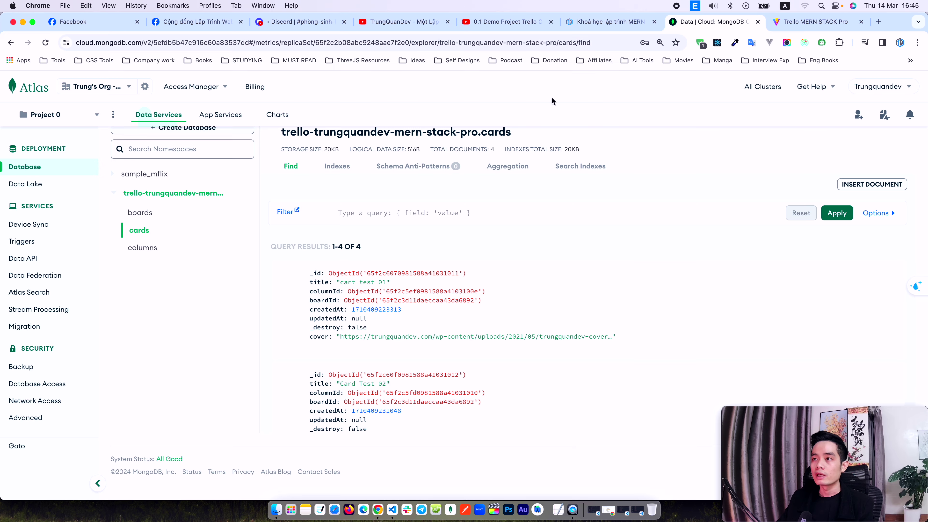
key("super+Tab")
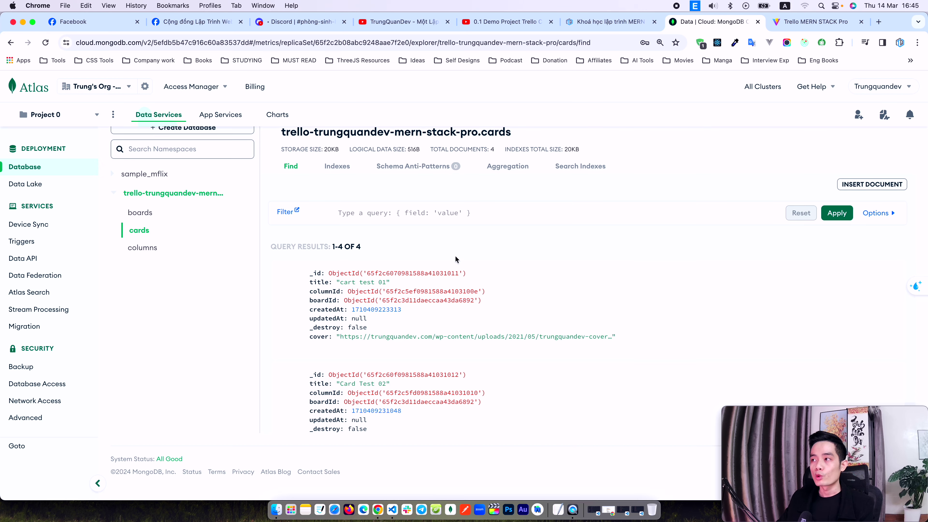
mouse_move(494, 269)
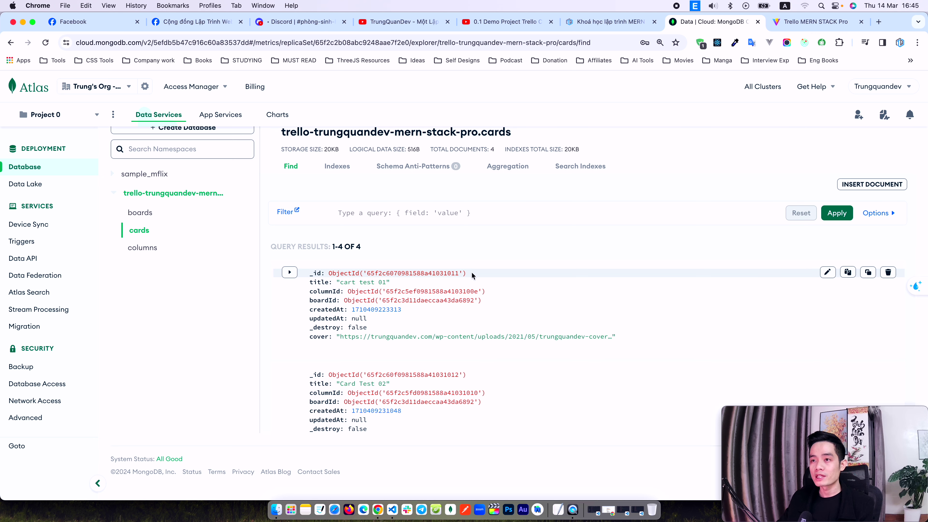
key("super+Tab")
left_click(310, 43)
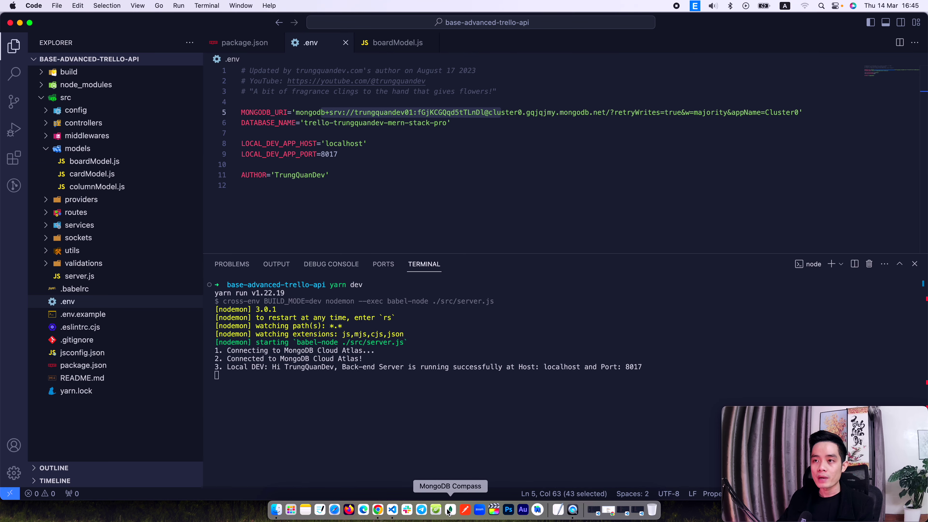
Switch to Chrome and look through the course playlists on the TrungQuanDev YouTube channel's home page
key("super+Tab")
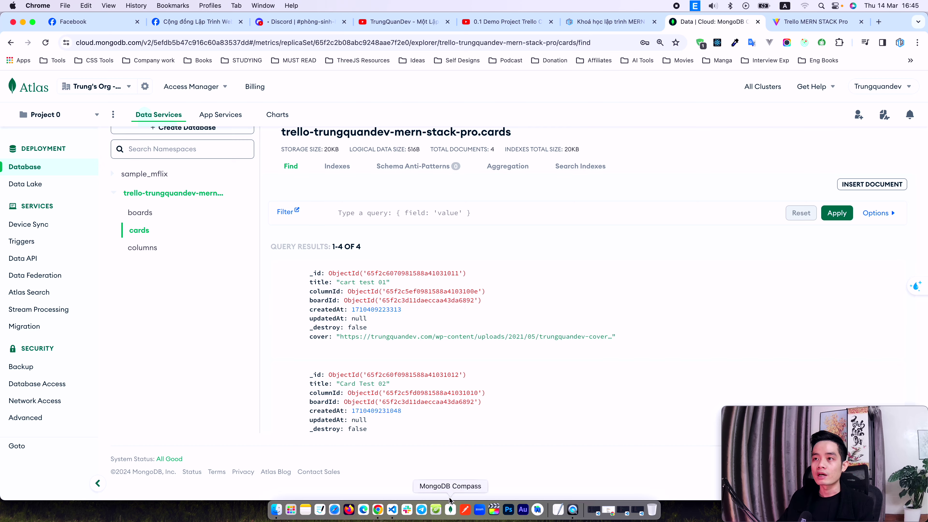
key("super+Tab")
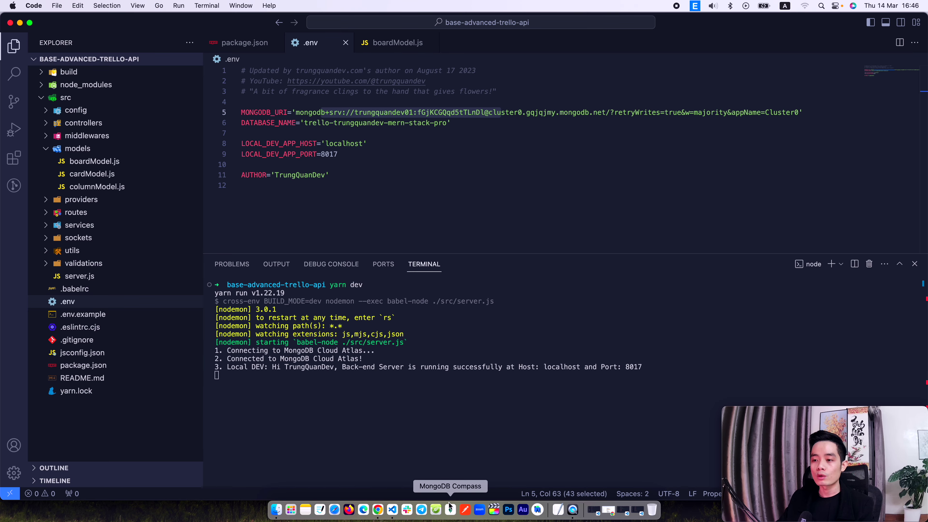
key("super+Tab")
left_click(402, 21)
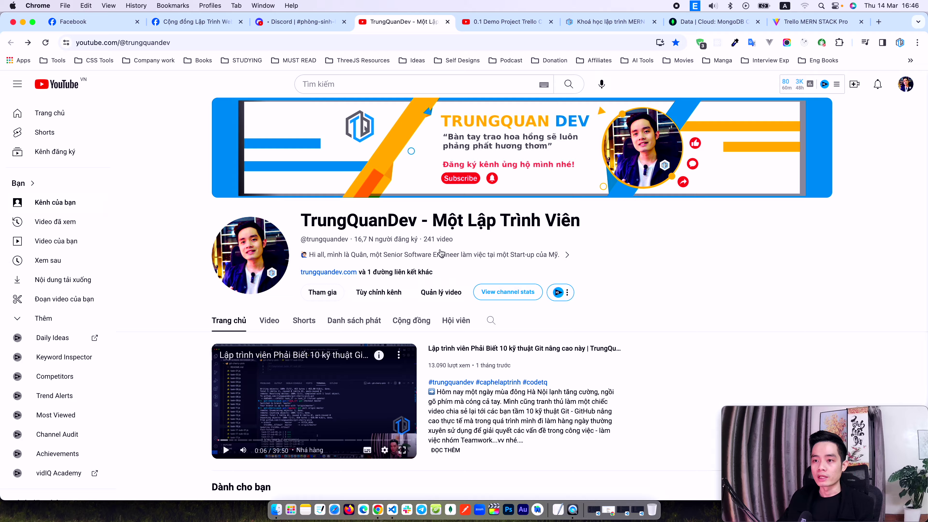
scroll(442, 252, "down", 5)
scroll(441, 252, "down", 9)
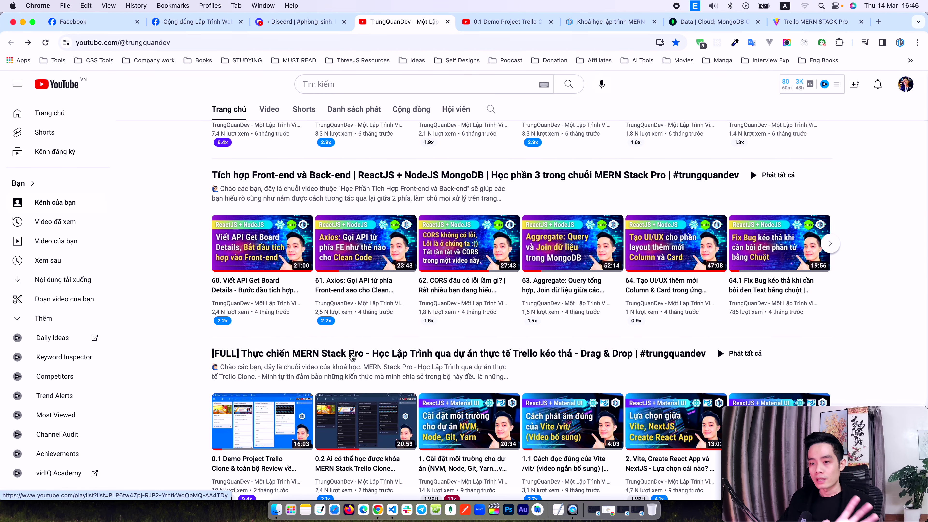
scroll(352, 356, "up", 15)
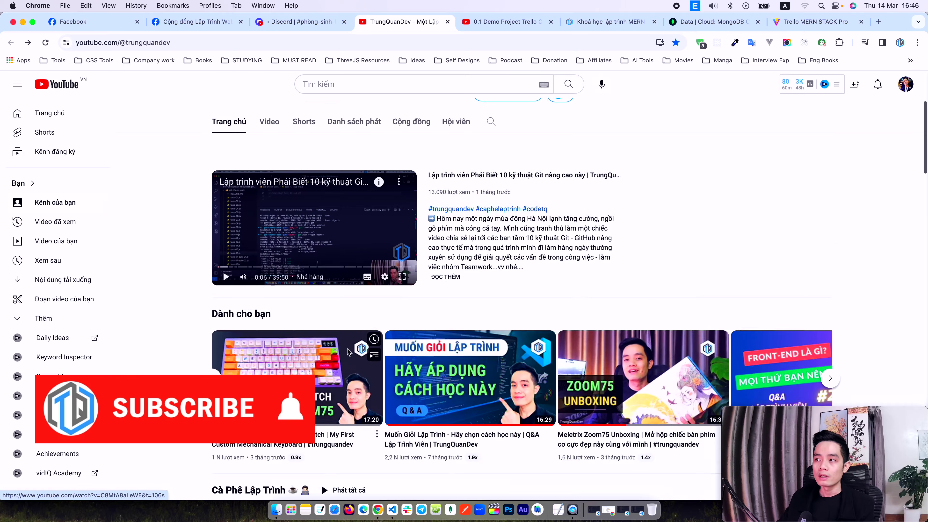
View the MERN Stack Advanced course page and highlight the italic quote beneath its introduction
left_click(593, 24)
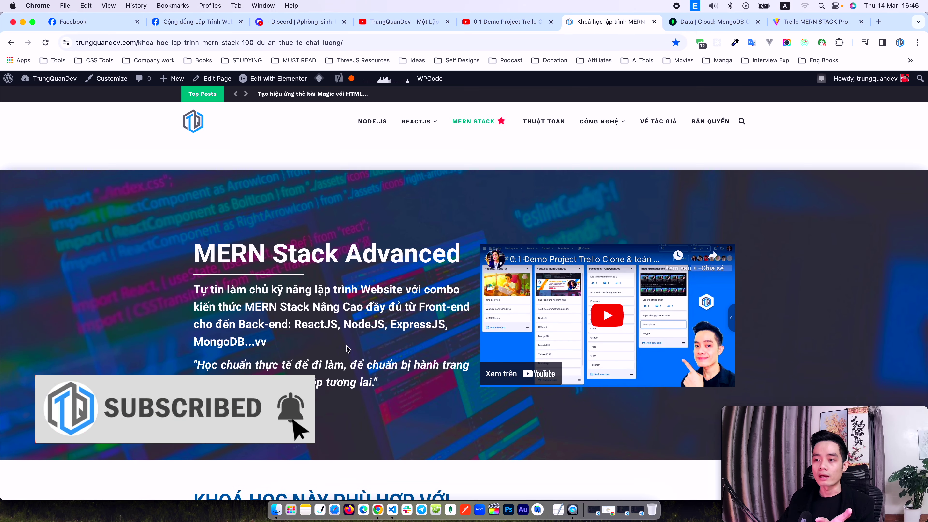
left_click_drag(378, 383, 237, 370)
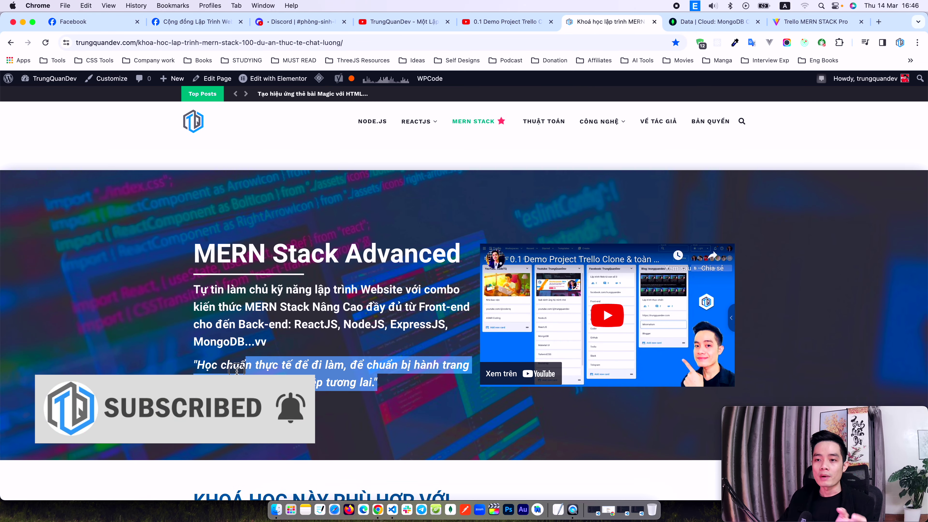
left_click(197, 363)
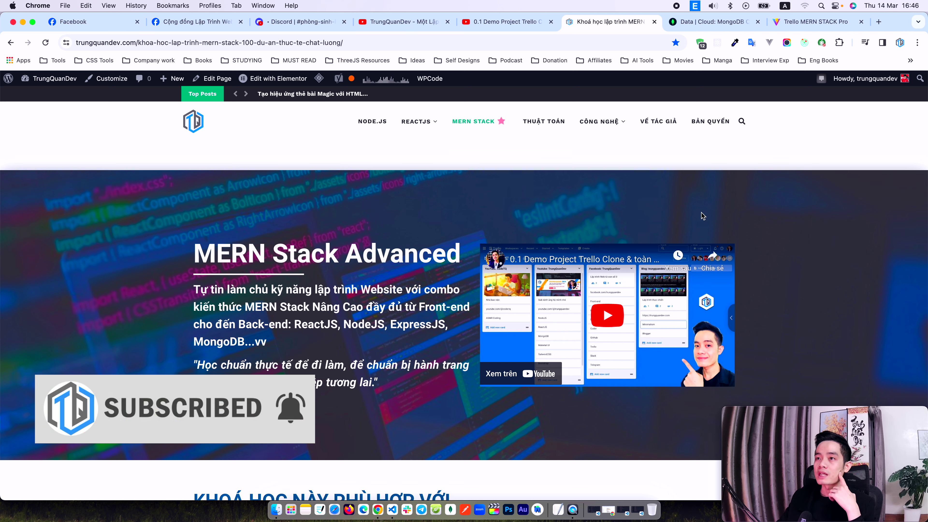
Glance at the 0.1 Demo Project Trello Clone video, and view the channel's Facebook page and the web programming community group
left_click(494, 22)
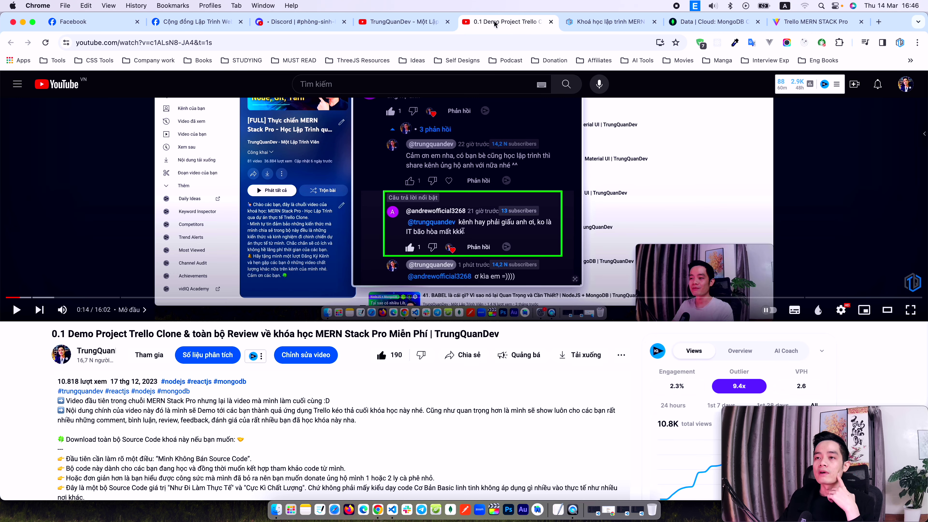
key("ctrl+shift+Tab")
key("ctrl+shift+Tab")
key("ctrl+shift+Tab")
key("ctrl+shift+Tab")
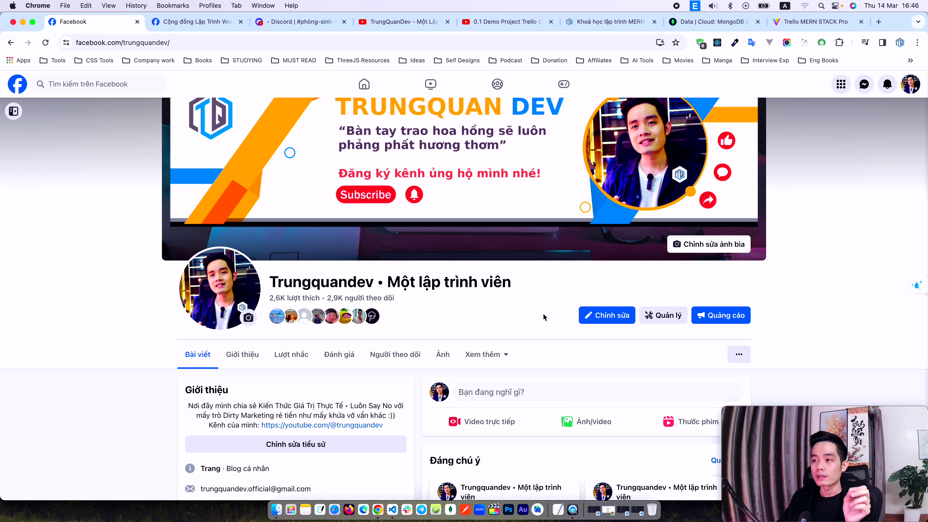
left_click(191, 24)
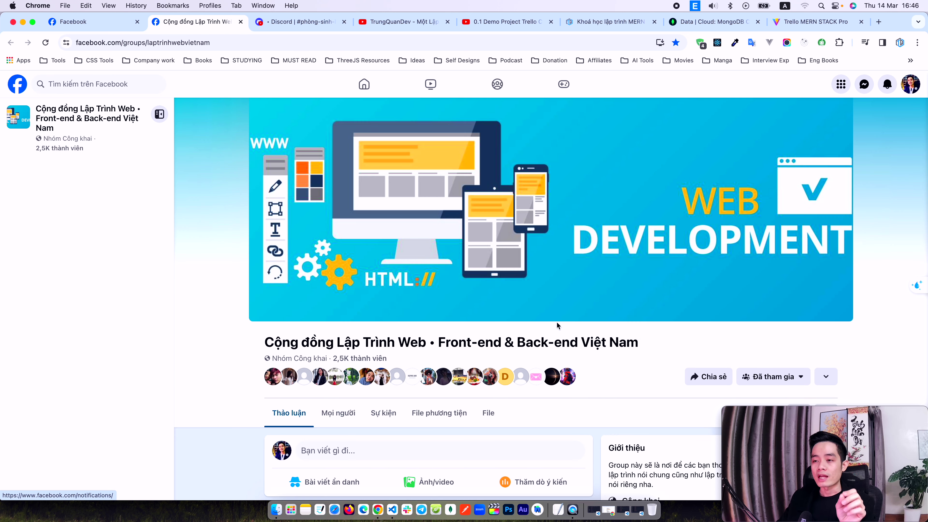